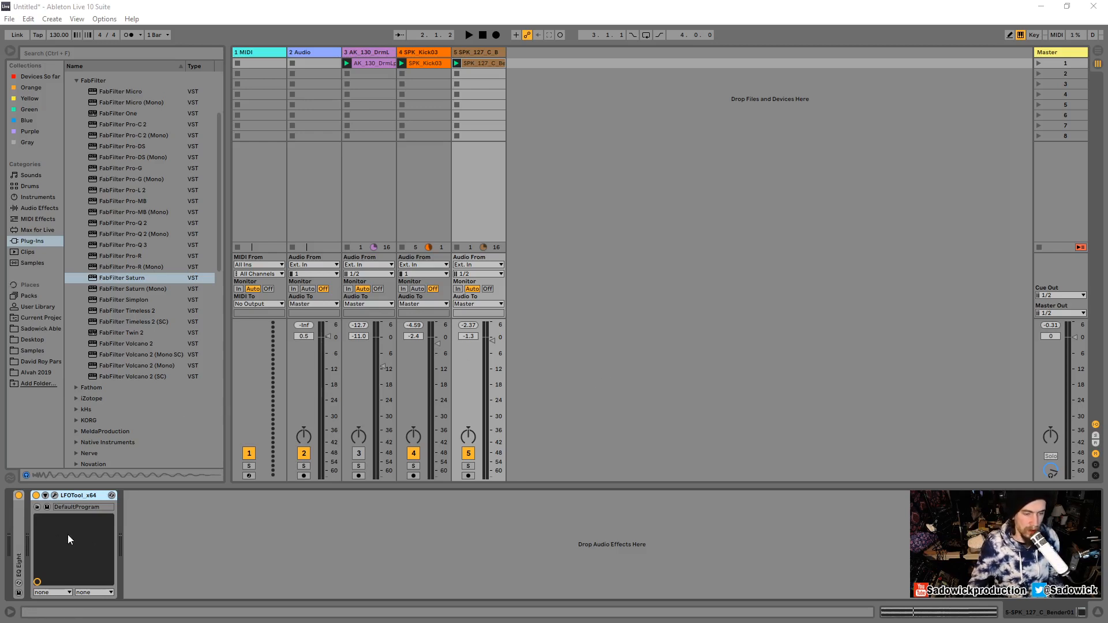
Add the FabFilter Saturn plug-in to the SPK_127_C_Bender01 bass track and switch the device off
{"action": "left_click", "coordinate": [126, 277]}
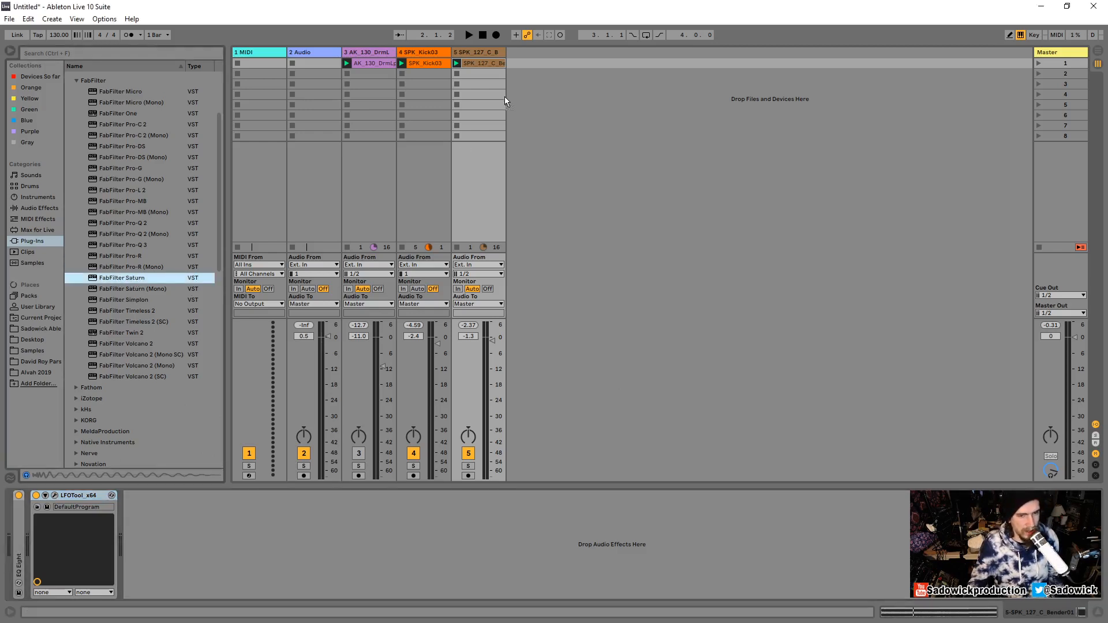
{"action": "left_click_drag", "start_coordinate": [475, 52], "coordinate": [475, 52]}
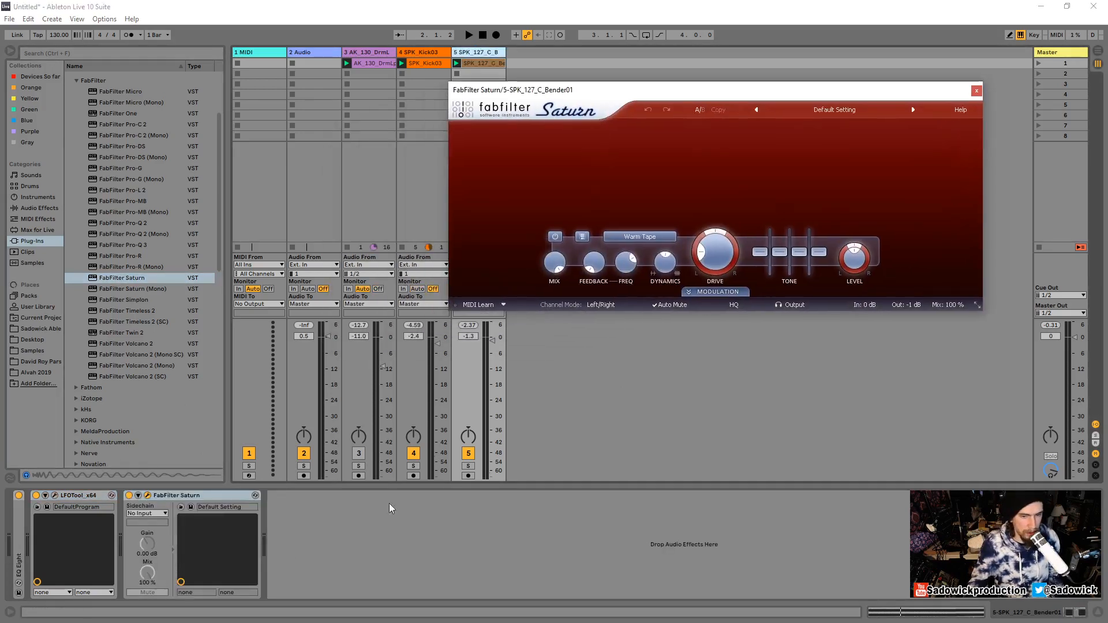
{"action": "left_click", "coordinate": [128, 496]}
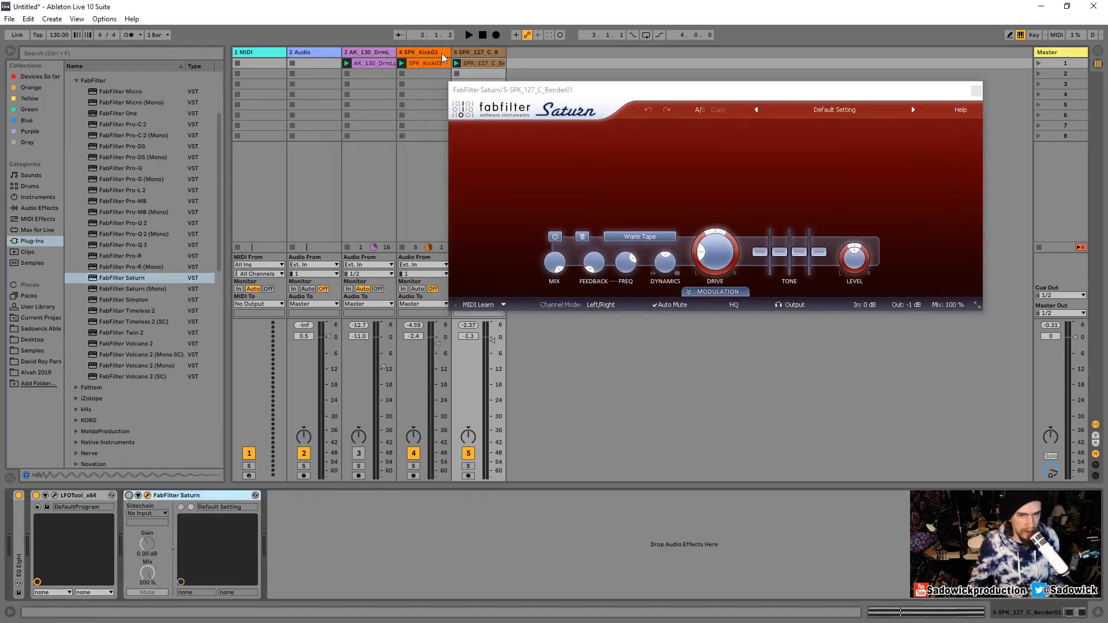
Play the kick and bass together, and solo the SPK_127_C_Bender01 track with its volume at -1.7 dB
{"action": "left_click", "coordinate": [442, 57]}
{"action": "key", "text": "space"}
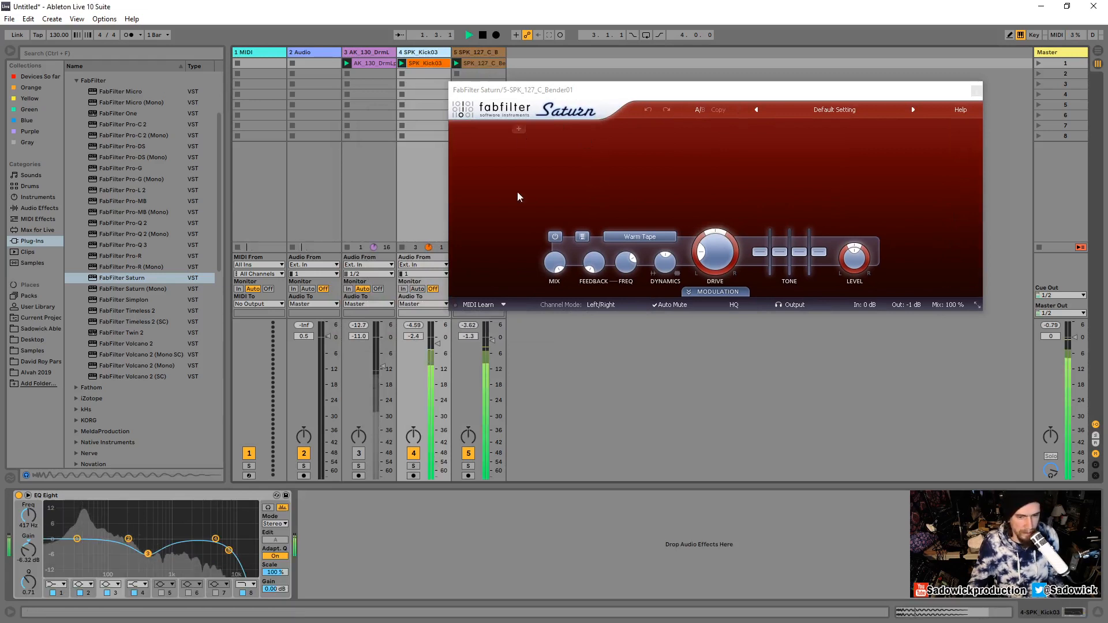
{"action": "left_click", "coordinate": [467, 464]}
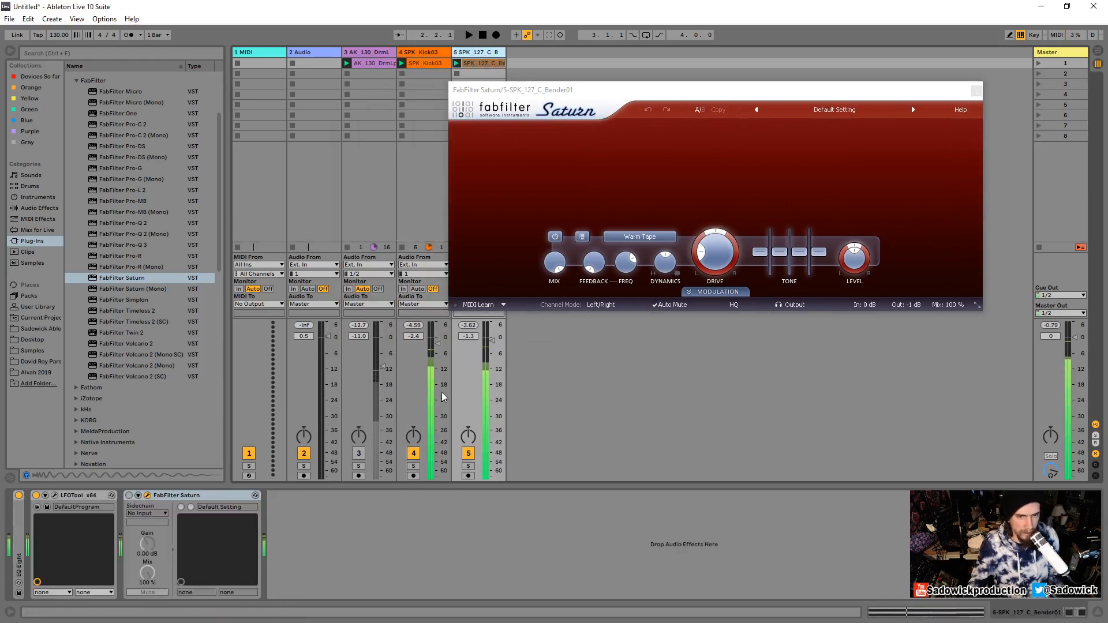
{"action": "left_click", "coordinate": [468, 466]}
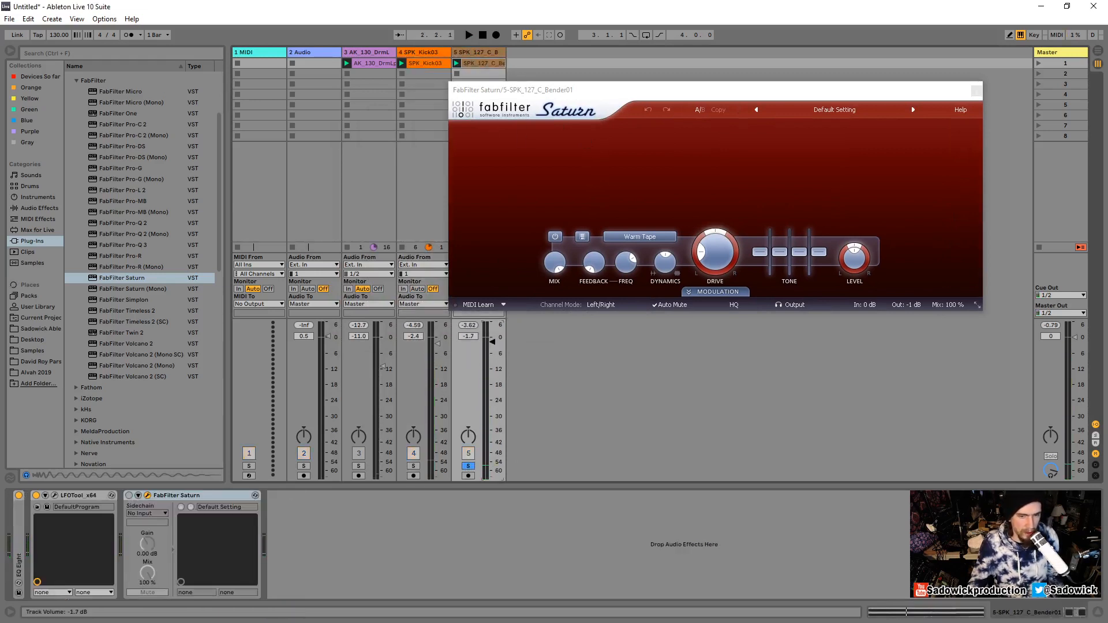
Move FabFilter Saturn ahead of LFOTool in the bass track's device chain and reposition its plug-in window
{"action": "left_click_drag", "start_coordinate": [173, 495], "coordinate": [68, 487]}
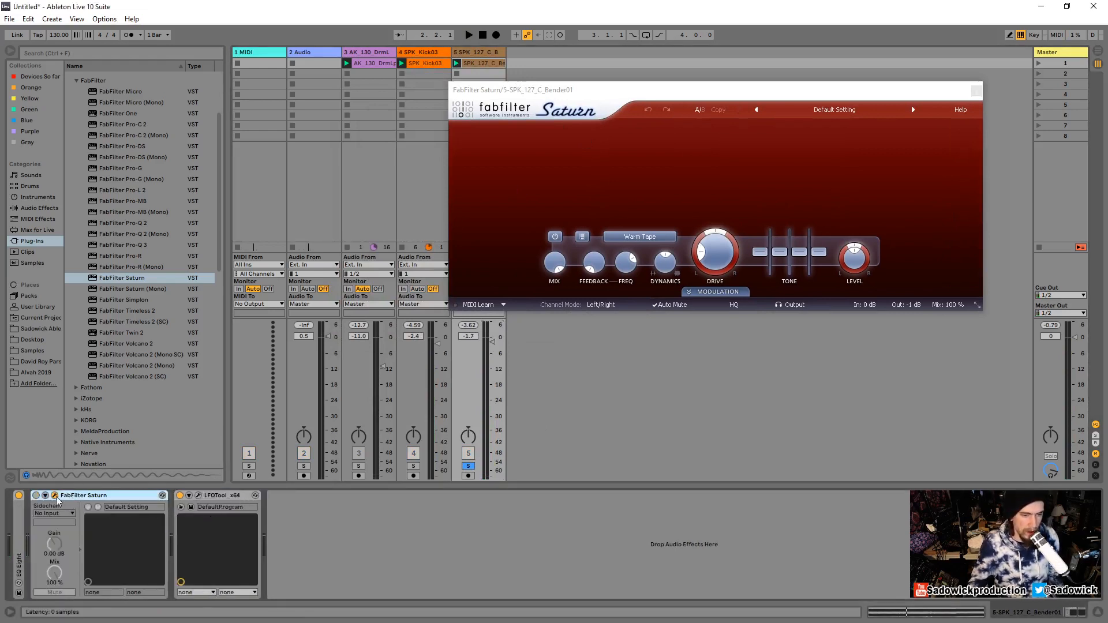
{"action": "left_click_drag", "start_coordinate": [699, 89], "coordinate": [568, 143]}
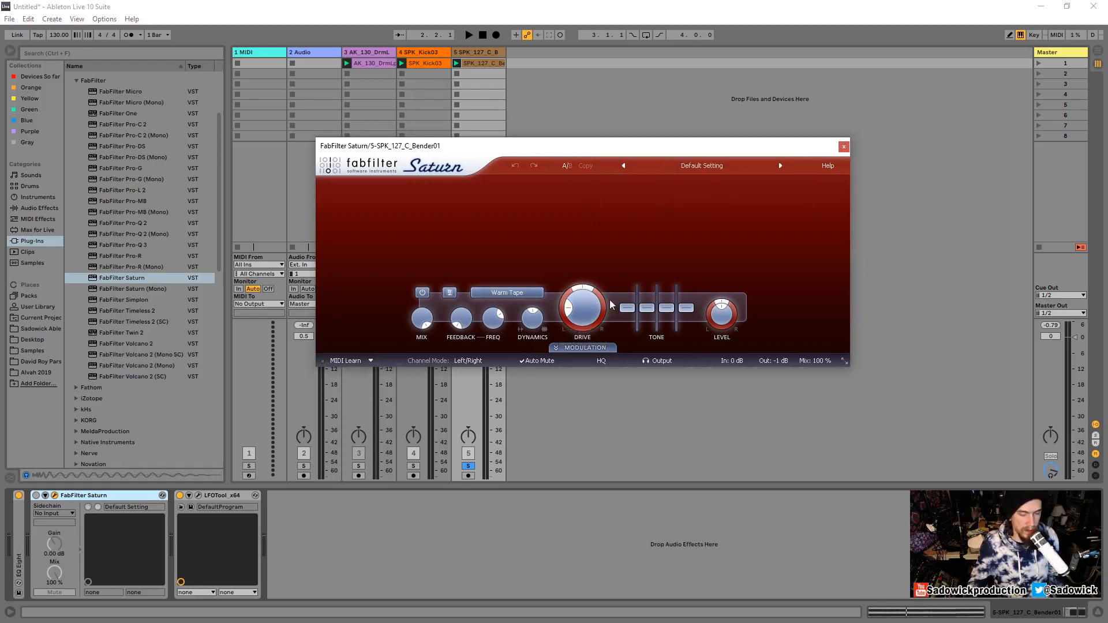
Switch Saturn on and audition different Warm Tape drive amounts on the soloed bass, leaving Band 1 Drive at 0%
{"action": "left_click_drag", "start_coordinate": [574, 309], "coordinate": [567, 343]}
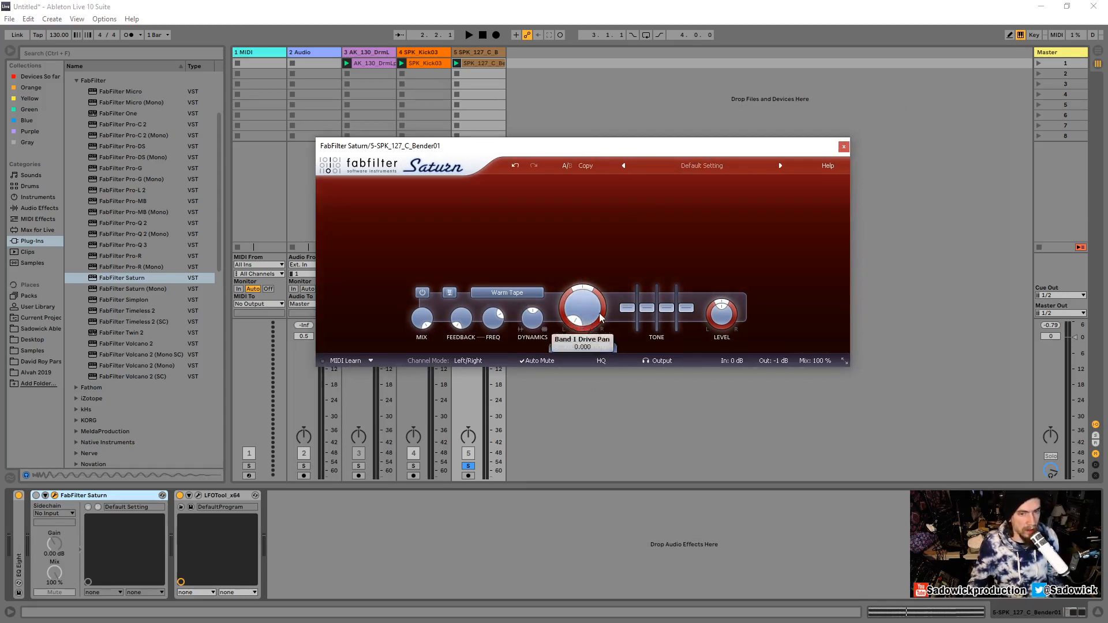
{"action": "key", "text": "space"}
{"action": "left_click_drag", "start_coordinate": [575, 324], "coordinate": [577, 248]}
{"action": "left_click_drag", "start_coordinate": [583, 332], "coordinate": [594, 368]}
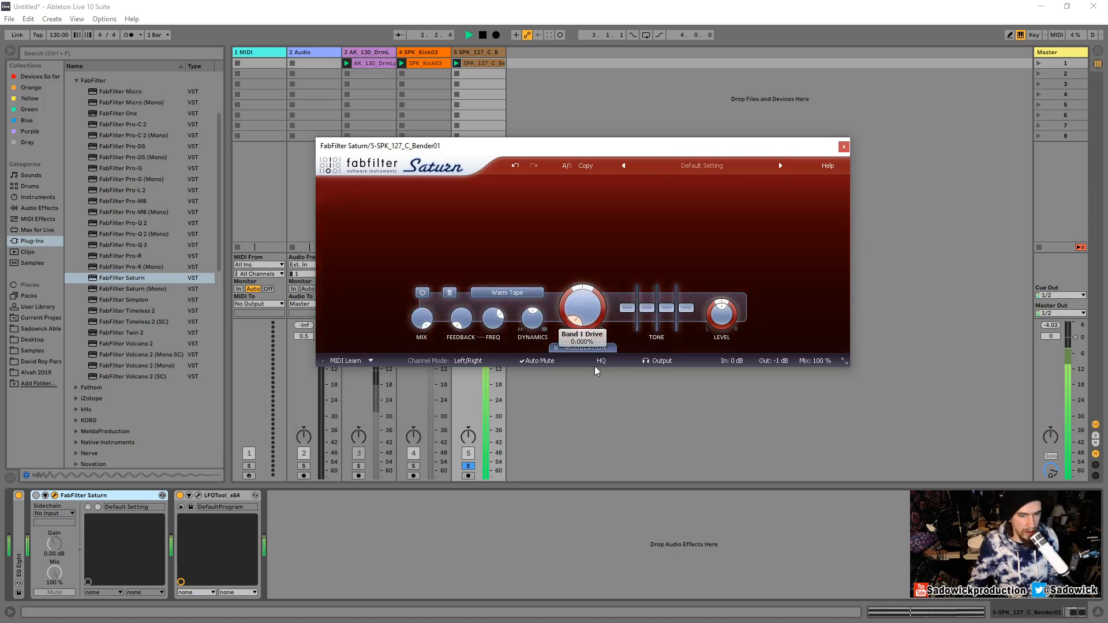
{"action": "key", "text": "space"}
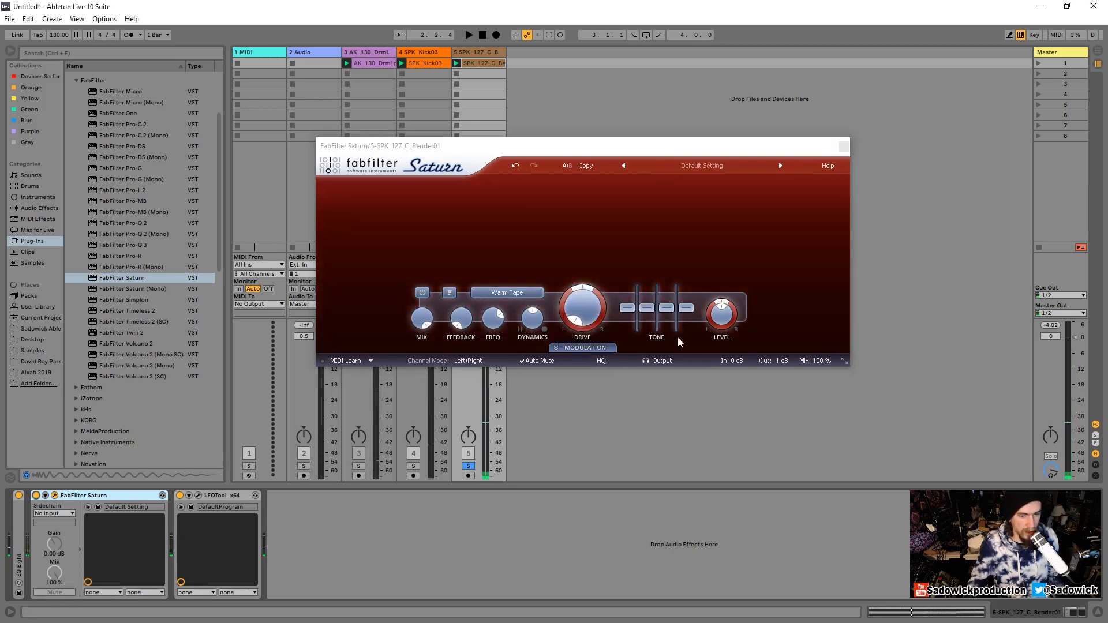
{"action": "key", "text": "space"}
{"action": "mouse_move", "coordinate": [582, 315]}
{"action": "left_mouse_down"}
{"action": "mouse_move", "coordinate": [604, 180]}
{"action": "mouse_move", "coordinate": [593, 333]}
{"action": "left_mouse_up"}
{"action": "key", "text": "space"}
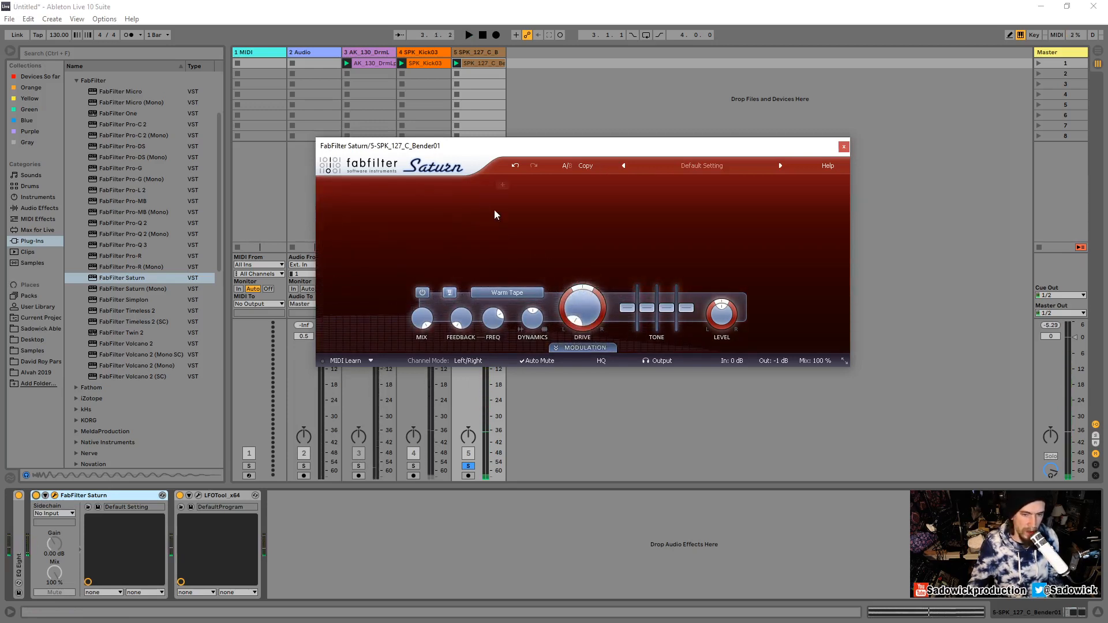
Set Saturn's distortion style to Clean Tube, raise the drive to maximum and audition the bass
{"action": "left_click", "coordinate": [507, 292]}
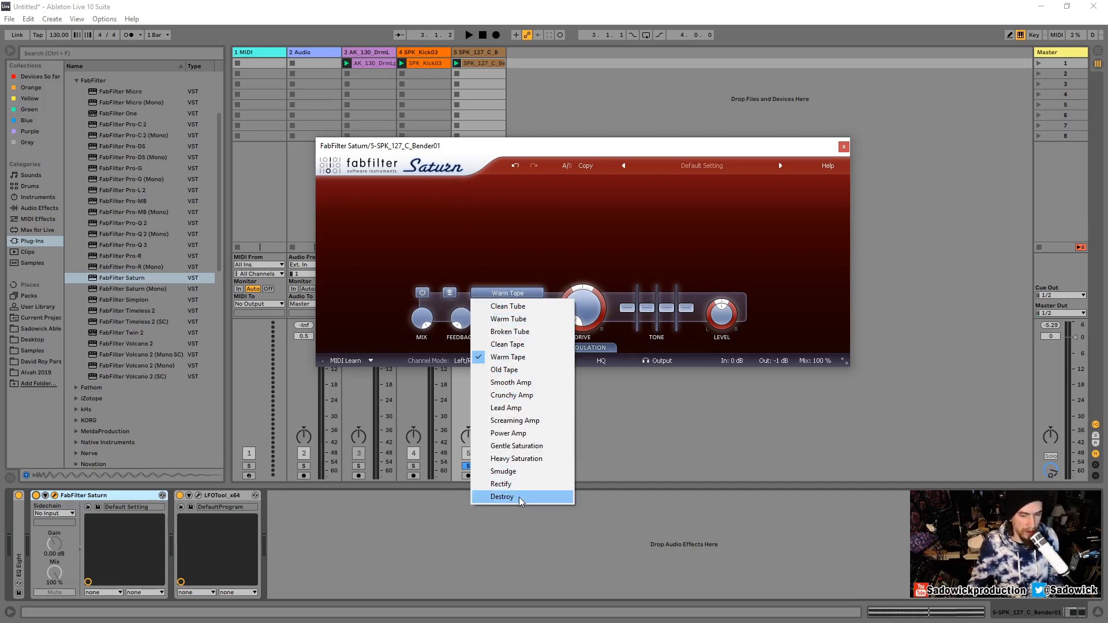
{"action": "left_click", "coordinate": [508, 306]}
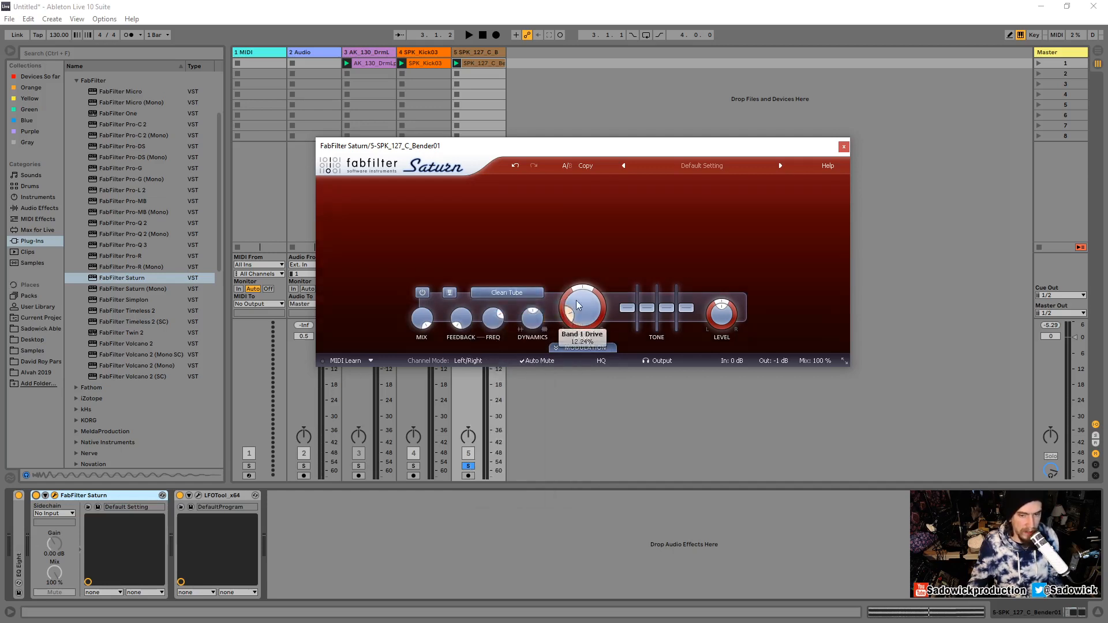
{"action": "left_click_drag", "start_coordinate": [577, 305], "coordinate": [642, 357]}
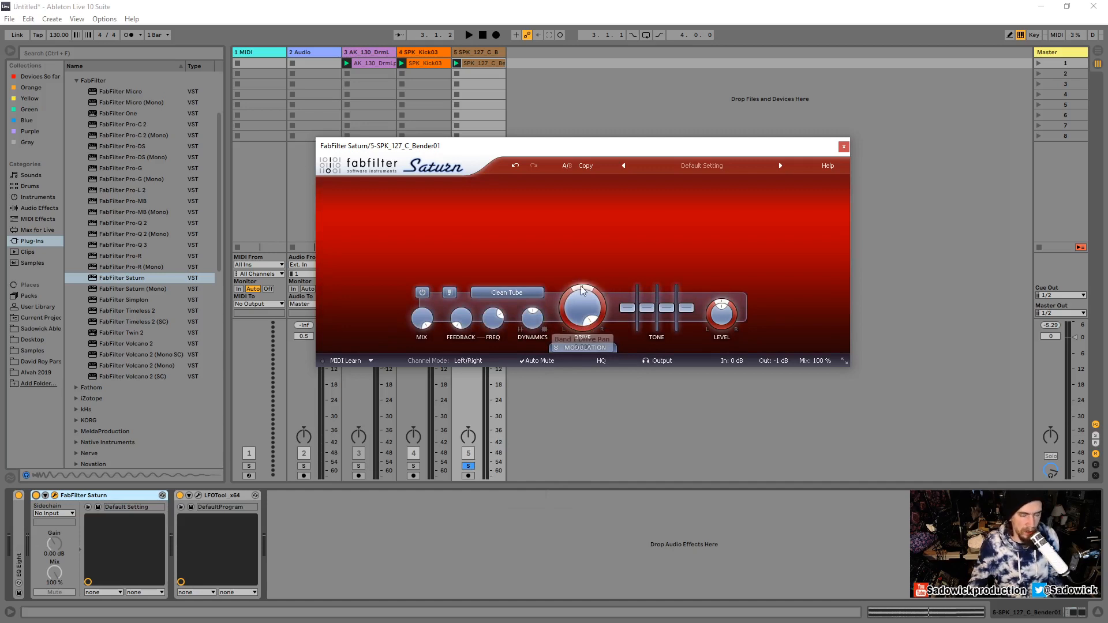
{"action": "key", "text": "space"}
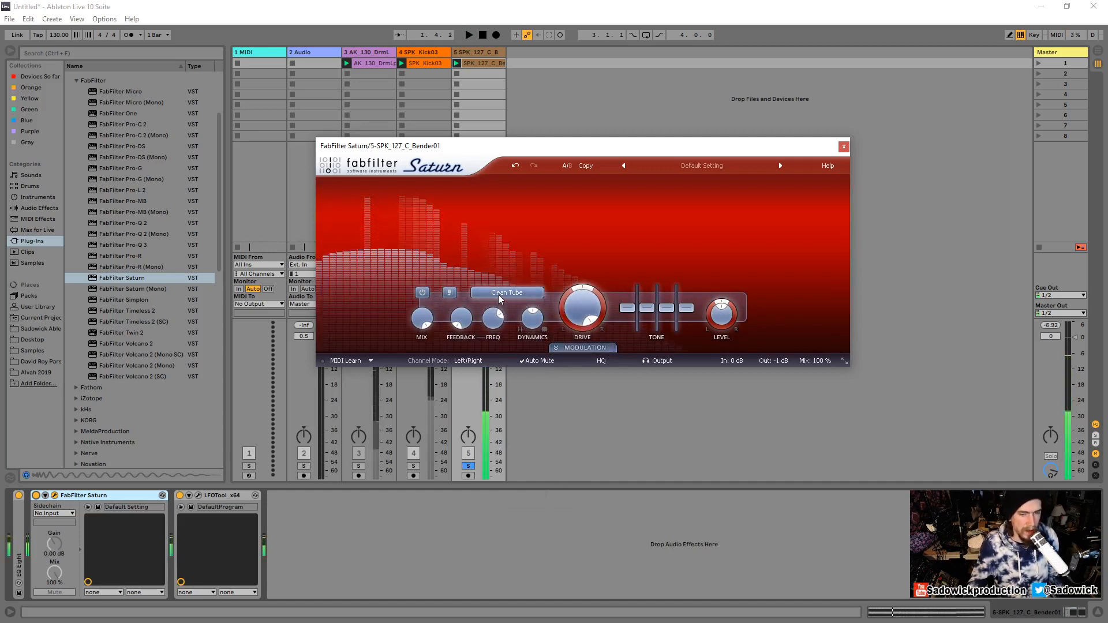
Switch the distortion style to Destroy and audition the bass while lowering the drive to about 23%
{"action": "left_click", "coordinate": [522, 294]}
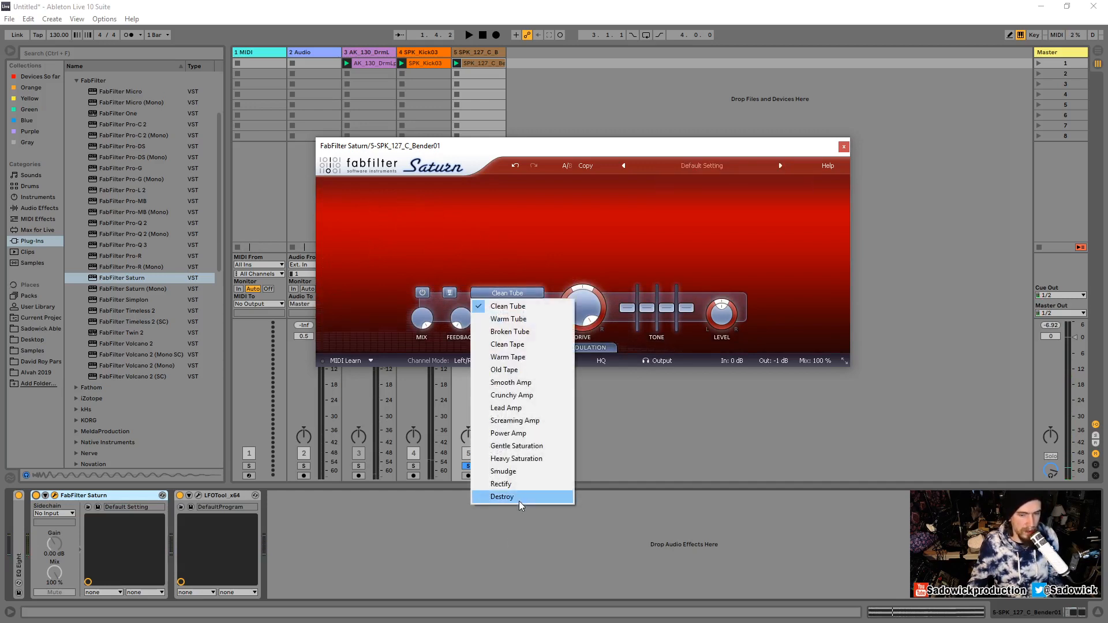
{"action": "left_click", "coordinate": [501, 496]}
{"action": "key", "text": "space"}
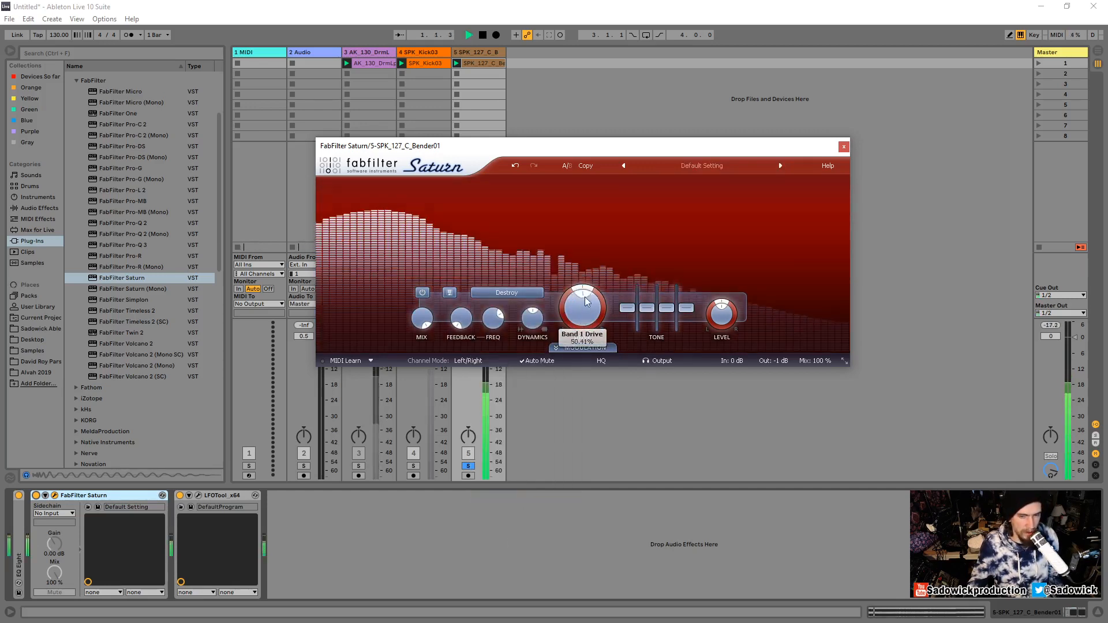
{"action": "left_click_drag", "start_coordinate": [593, 298], "coordinate": [583, 334]}
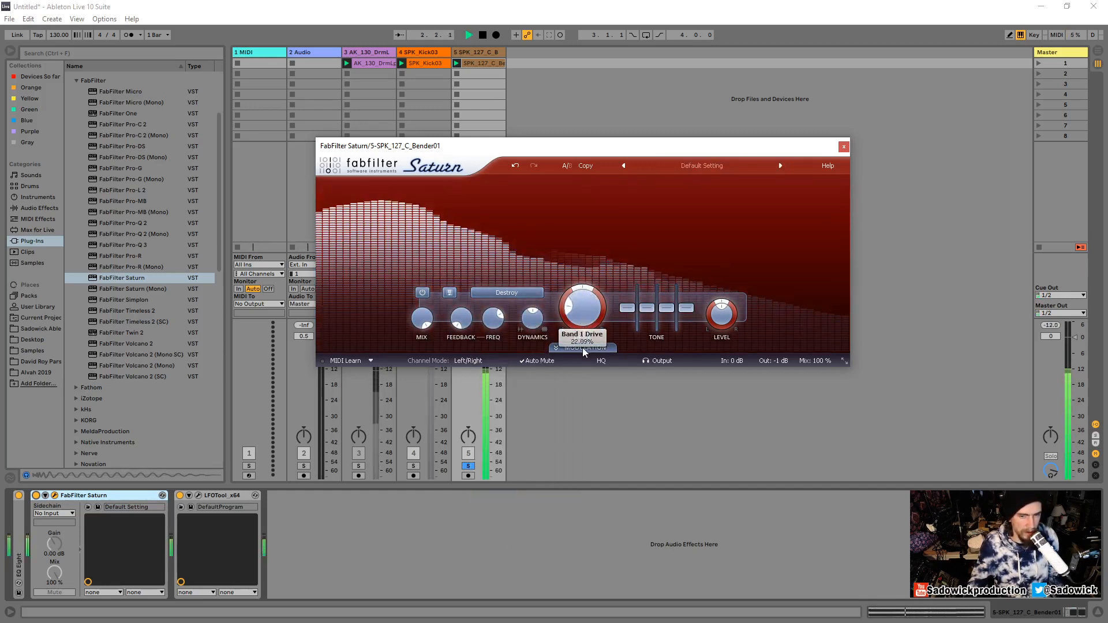
{"action": "key", "text": "space"}
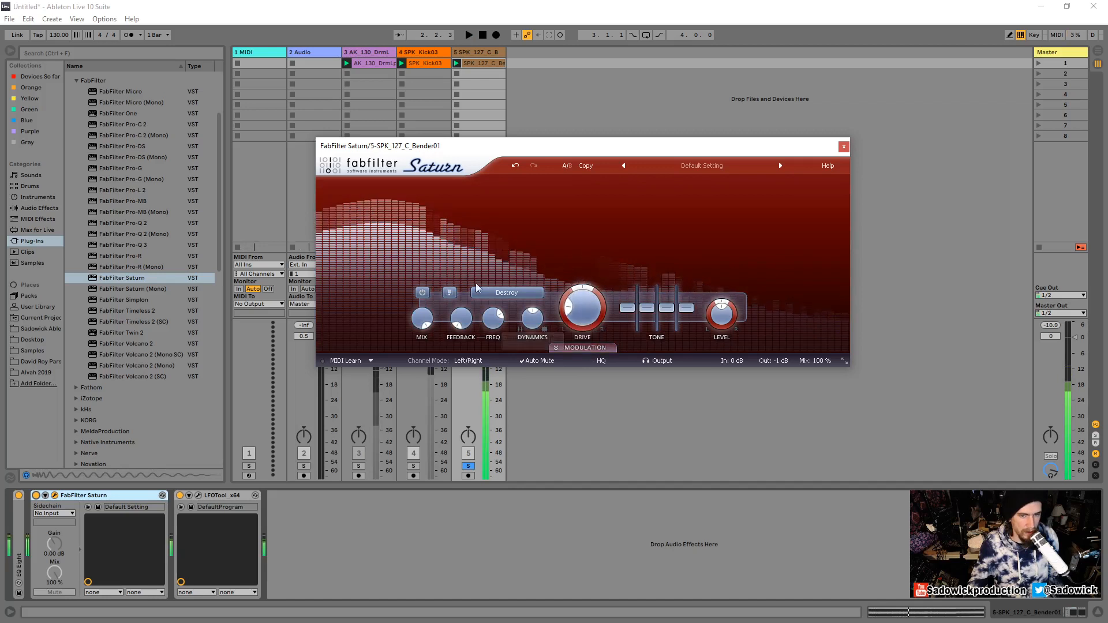
Switch the distortion style to Lead Amp and audition the bass at varying drive amounts, ending at 0%
{"action": "left_click", "coordinate": [514, 292]}
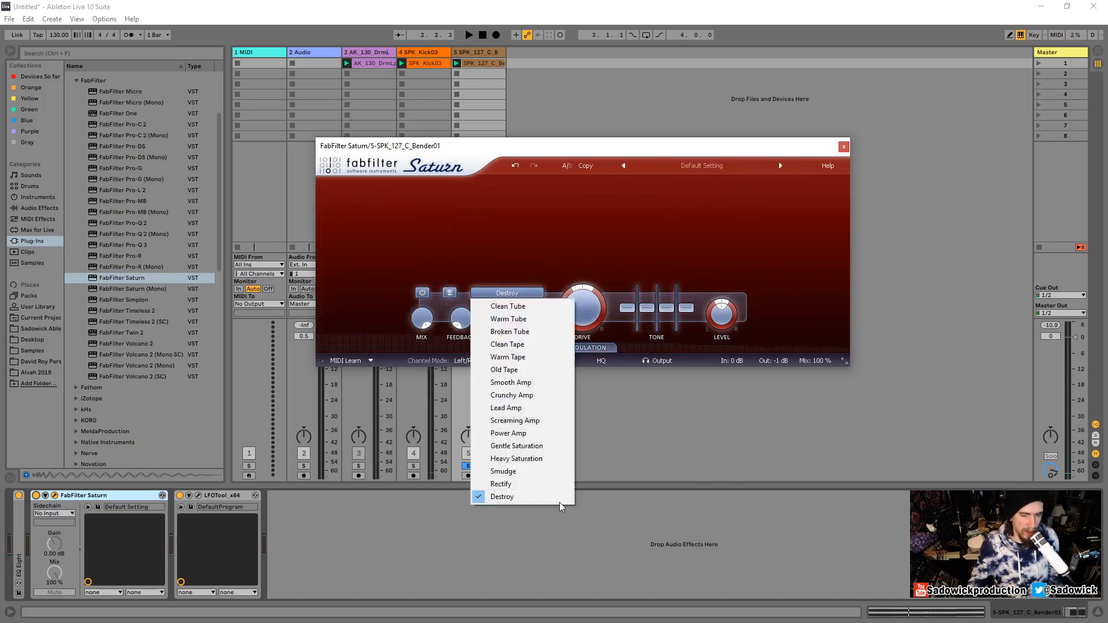
{"action": "left_click", "coordinate": [528, 408]}
{"action": "left_click_drag", "start_coordinate": [575, 286], "coordinate": [581, 249]}
{"action": "key", "text": "space"}
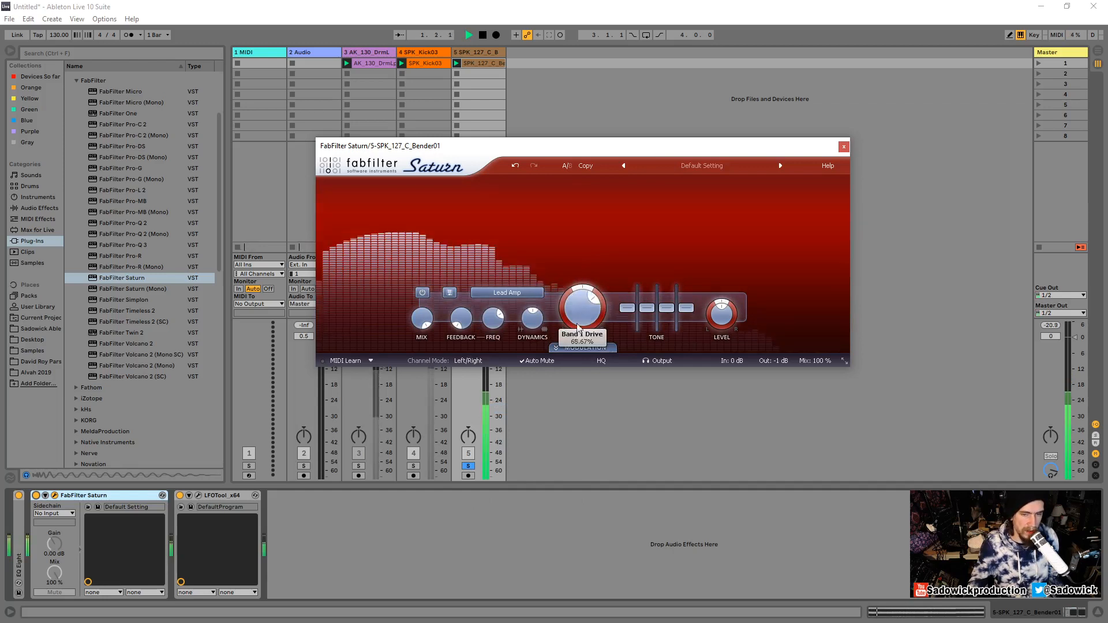
{"action": "key", "text": "space"}
Set the distortion style to Clean Tube and split Saturn's spectrum into three frequency bands
{"action": "left_click", "coordinate": [522, 293]}
{"action": "left_click", "coordinate": [521, 306]}
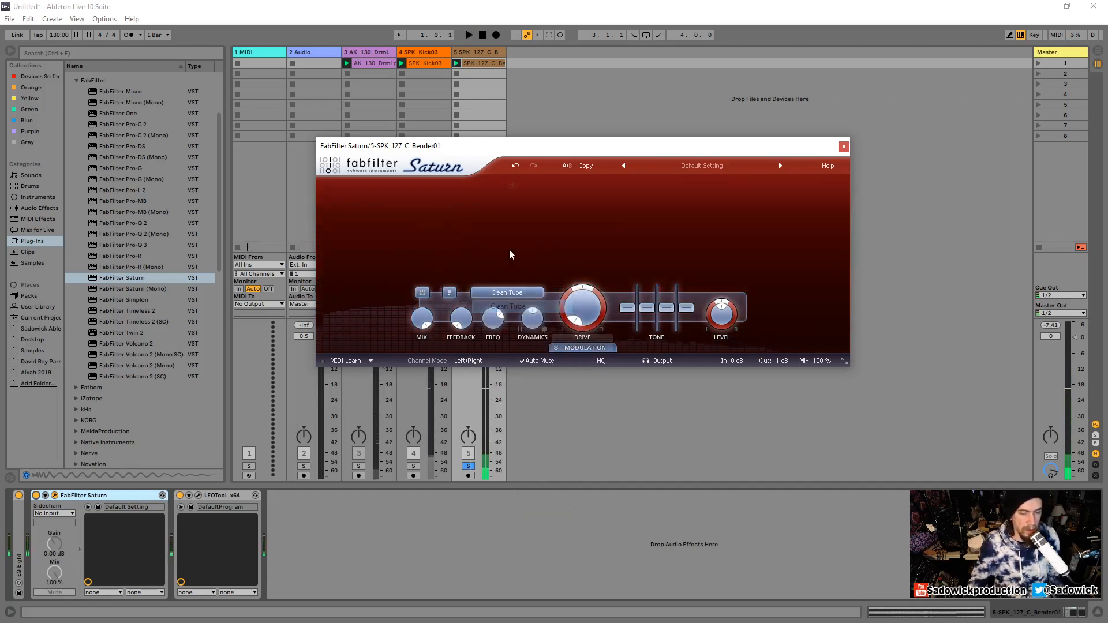
{"action": "left_click", "coordinate": [464, 189]}
{"action": "left_click", "coordinate": [695, 188]}
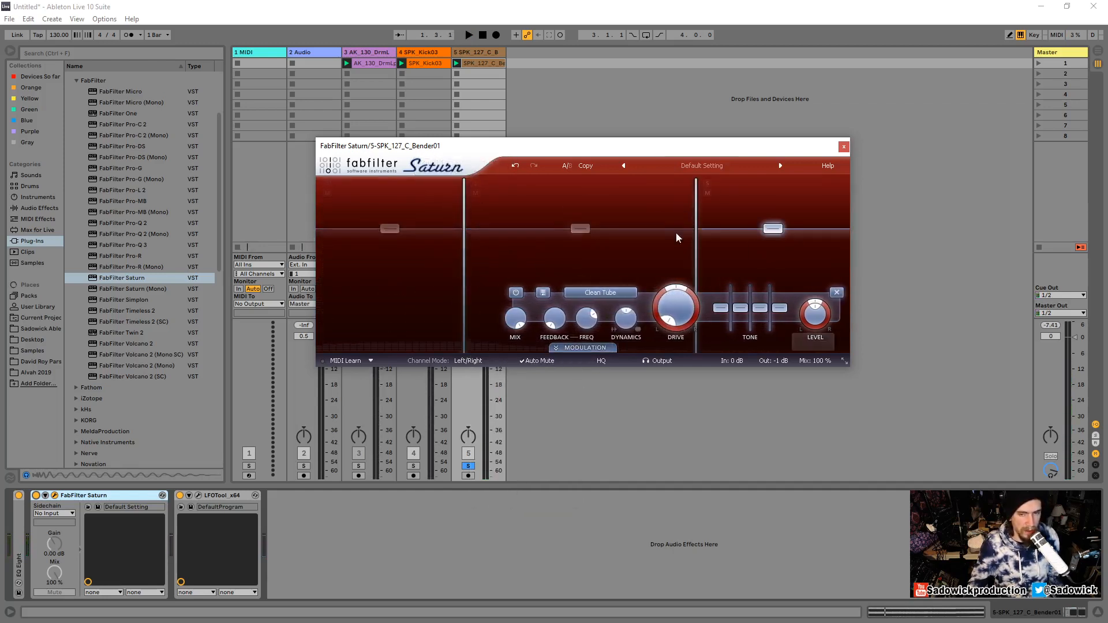
Set the middle band's distortion style to Warm Tape and raise its drive to about 93%
{"action": "left_click", "coordinate": [579, 228]}
{"action": "left_click", "coordinate": [534, 293]}
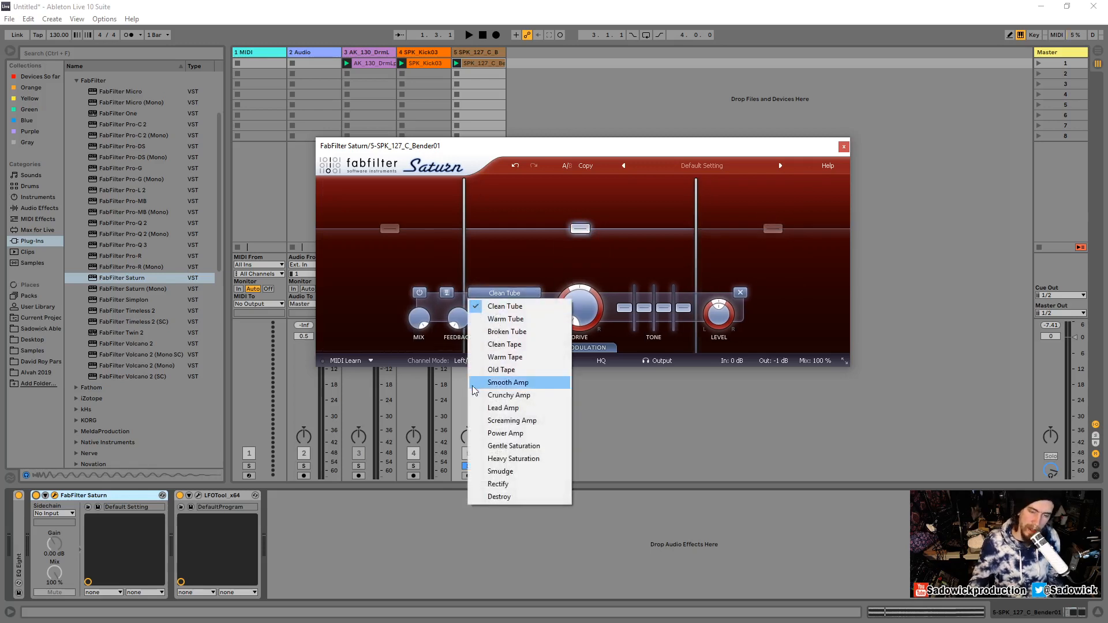
{"action": "left_click", "coordinate": [521, 359]}
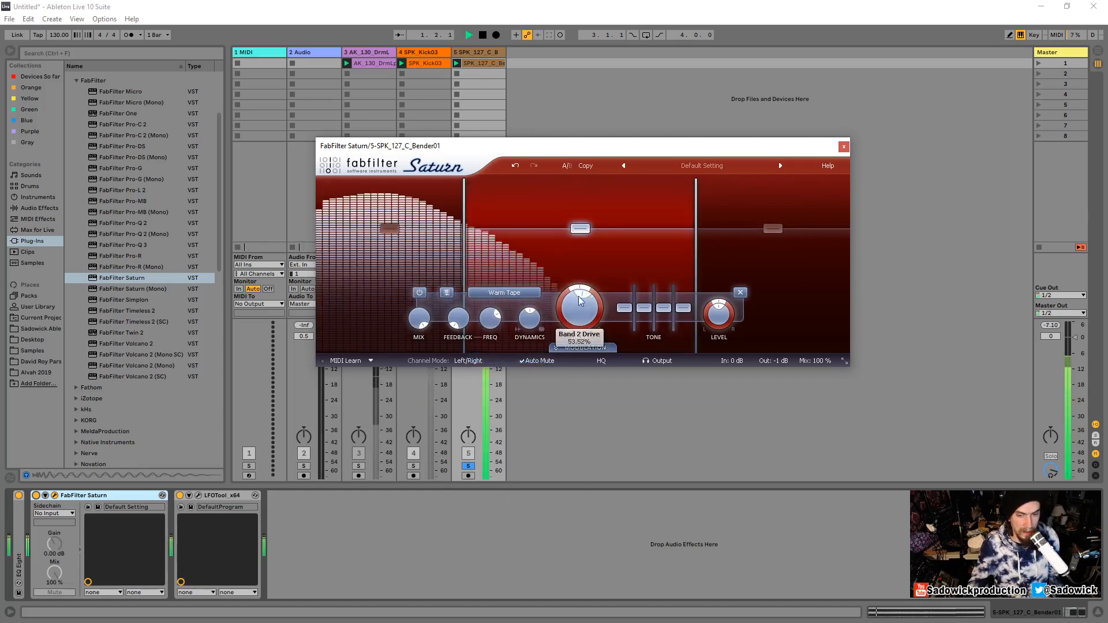
{"action": "left_click_drag", "start_coordinate": [578, 296], "coordinate": [573, 249]}
Solo the low band and listen, adding the middle band to the solo for comparison
{"action": "left_click", "coordinate": [327, 183]}
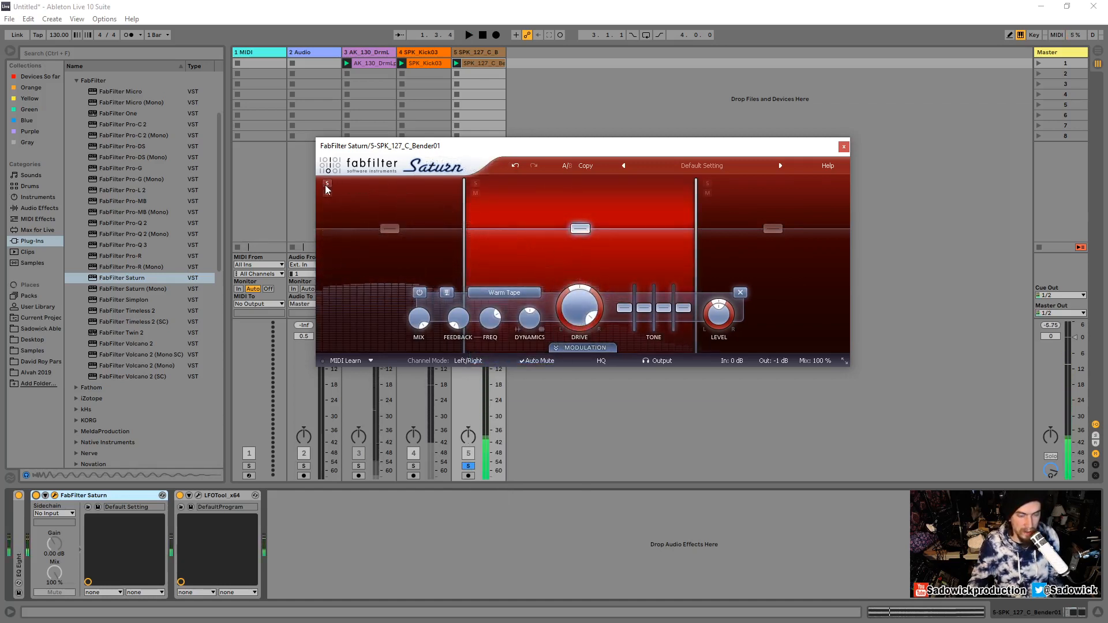
{"action": "key", "text": "space"}
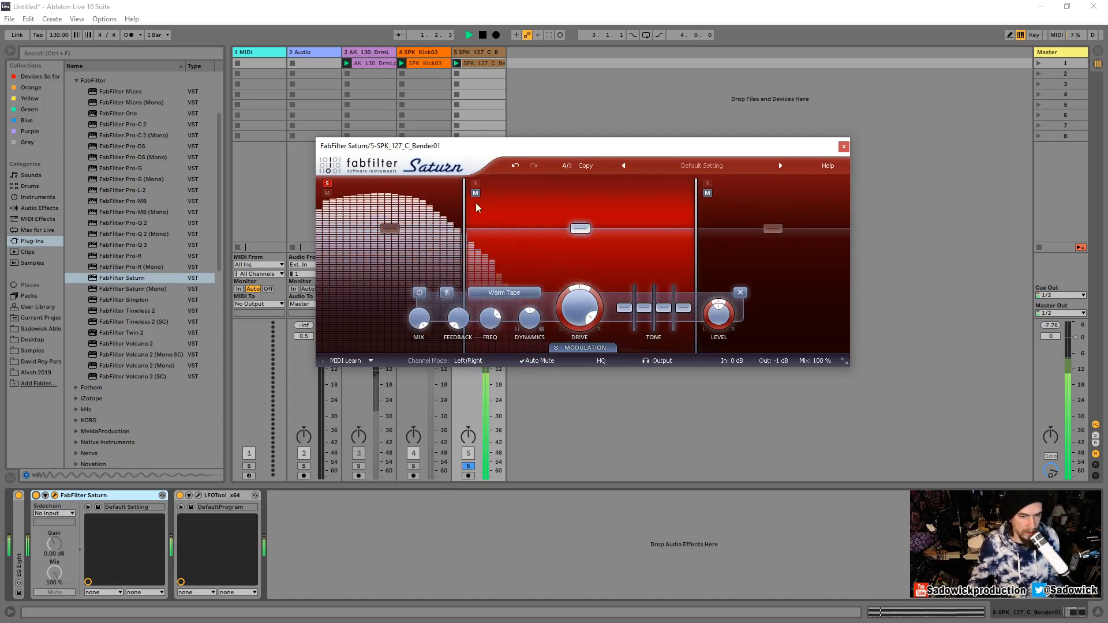
{"action": "key", "text": "space"}
{"action": "left_click", "coordinate": [475, 182]}
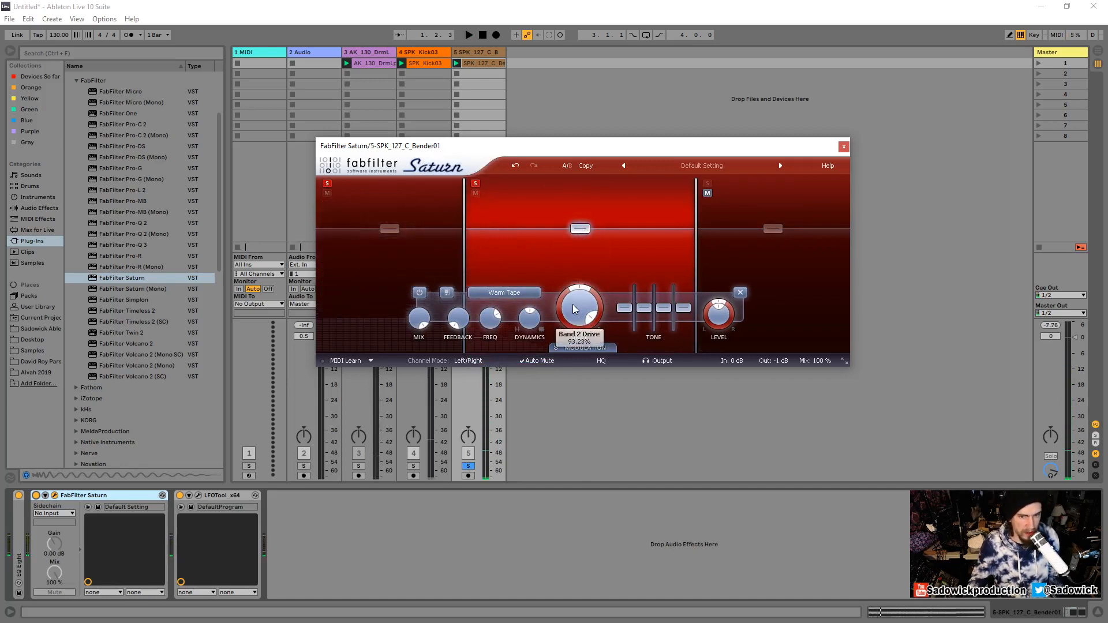
{"action": "key", "text": "space"}
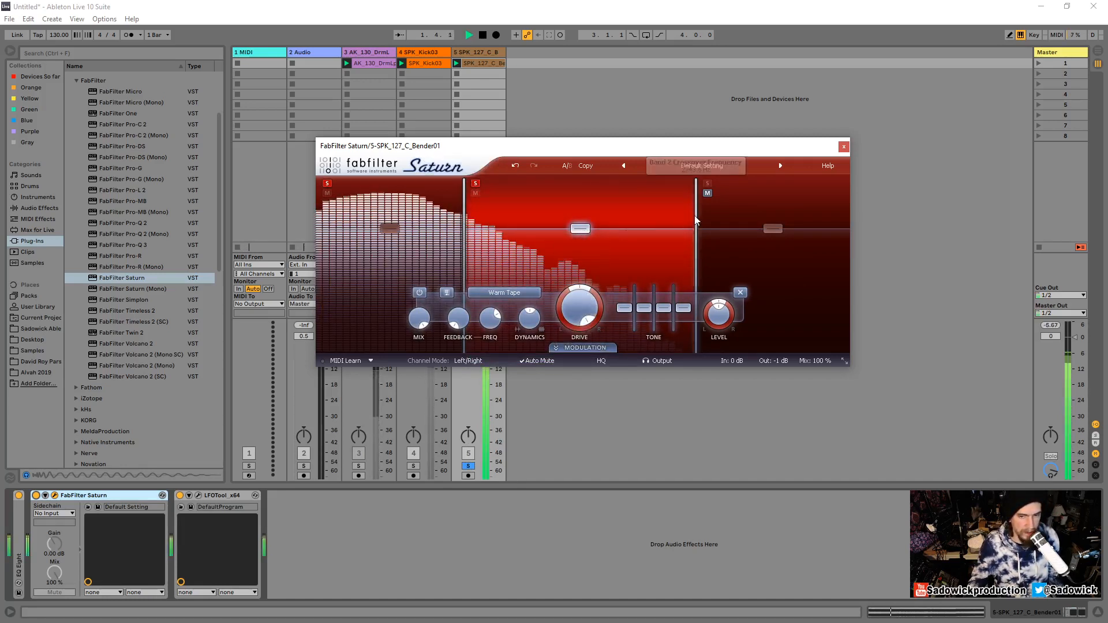
{"action": "key", "text": "space"}
Solo only the high band by soloing it and unsoloing the middle and low bands
{"action": "left_click", "coordinate": [707, 182]}
{"action": "left_click", "coordinate": [475, 184]}
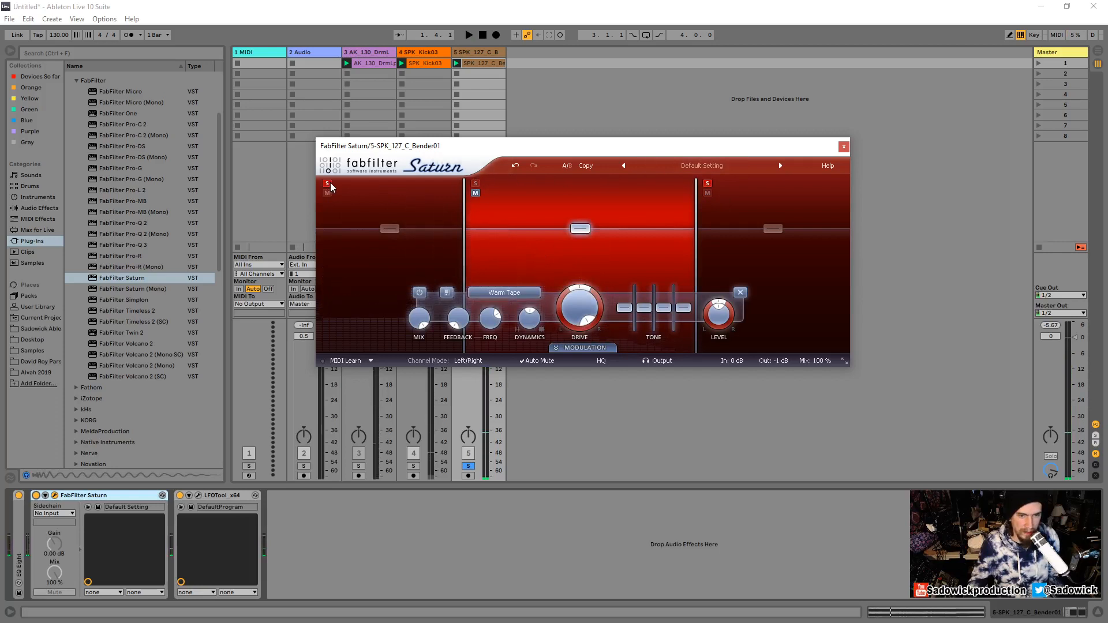
{"action": "left_click", "coordinate": [328, 184]}
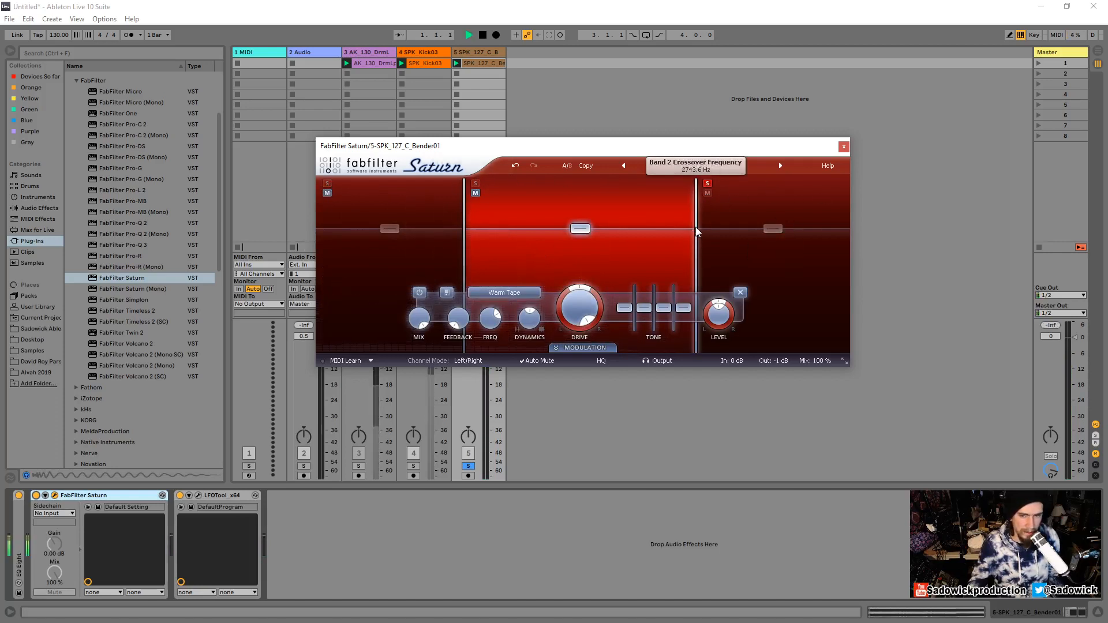
During playback, lower the Band 2 crossover frequency to about 887 Hz and raise the high band's drive and level
{"action": "left_click_drag", "start_coordinate": [695, 226], "coordinate": [640, 241]}
{"action": "key", "text": "space"}
{"action": "left_click_drag", "start_coordinate": [747, 229], "coordinate": [746, 271]}
{"action": "left_click_drag", "start_coordinate": [678, 307], "coordinate": [698, 228]}
{"action": "left_click_drag", "start_coordinate": [744, 270], "coordinate": [743, 200]}
{"action": "left_click_drag", "start_coordinate": [638, 210], "coordinate": [609, 212]}
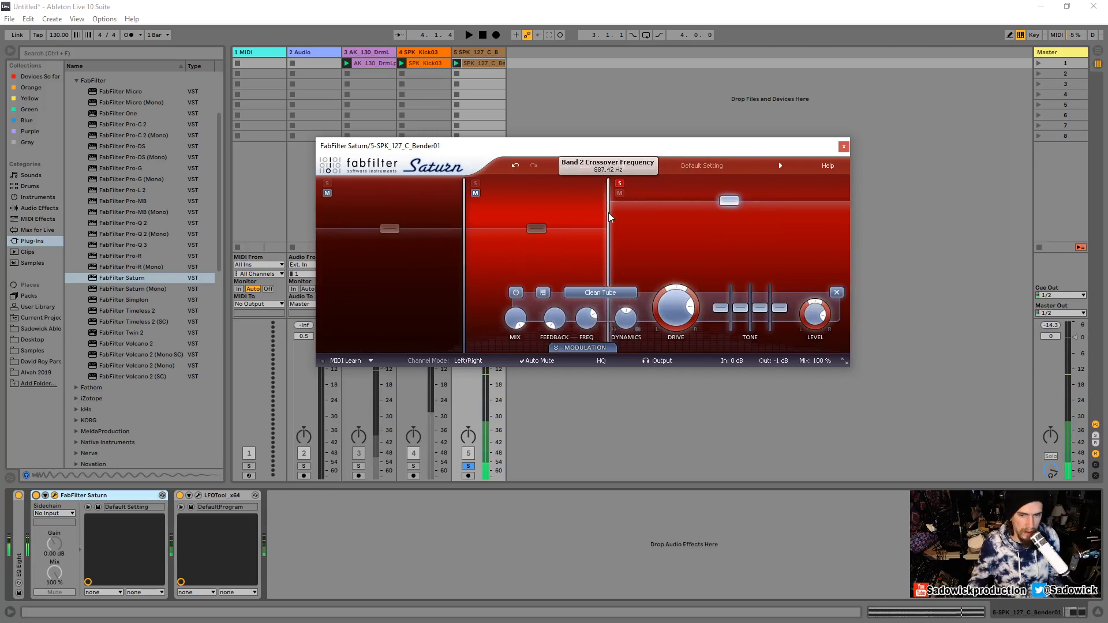
During playback, change the high band's distortion style to Crunchy Amp and set its level to about +27 dB
{"action": "key", "text": "space"}
{"action": "left_click_drag", "start_coordinate": [728, 201], "coordinate": [727, 188]}
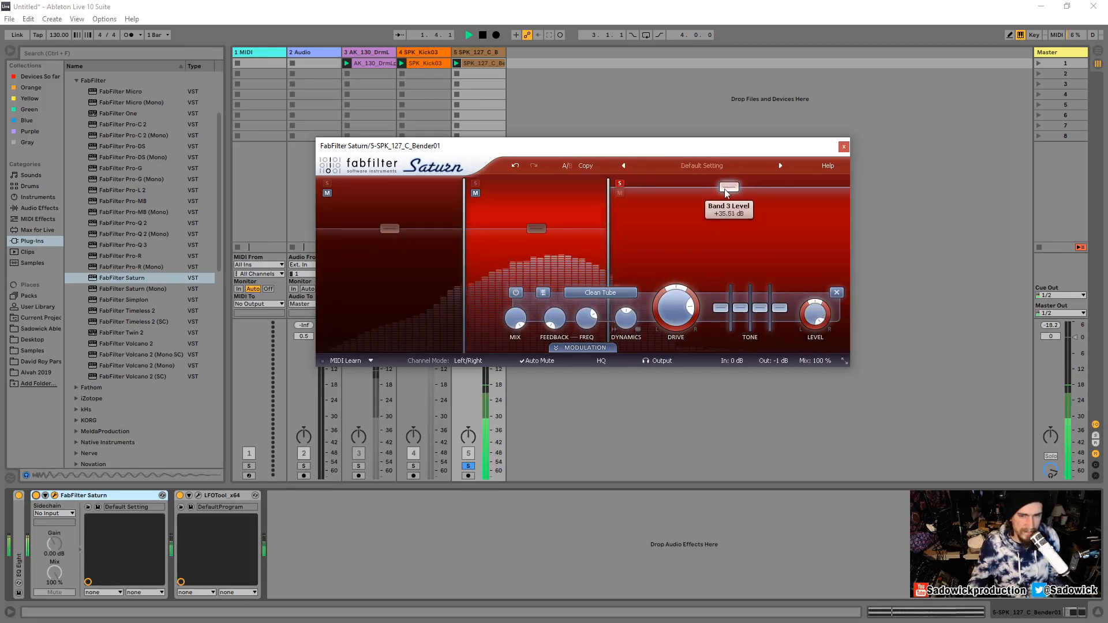
{"action": "left_click", "coordinate": [600, 293]}
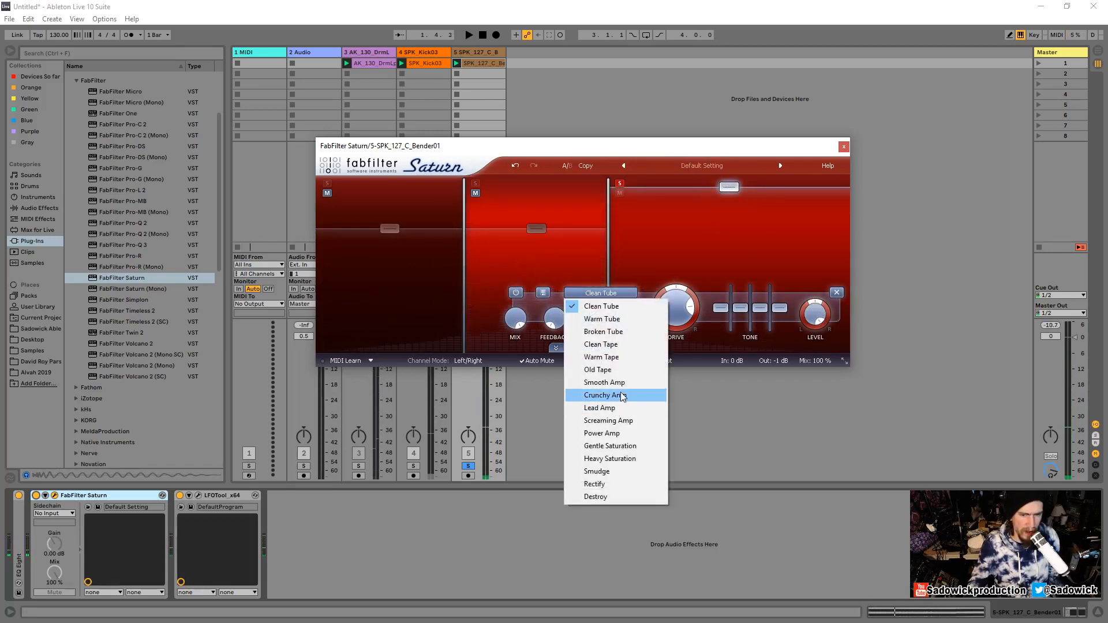
{"action": "left_click", "coordinate": [604, 394]}
{"action": "left_click_drag", "start_coordinate": [729, 187], "coordinate": [735, 196]}
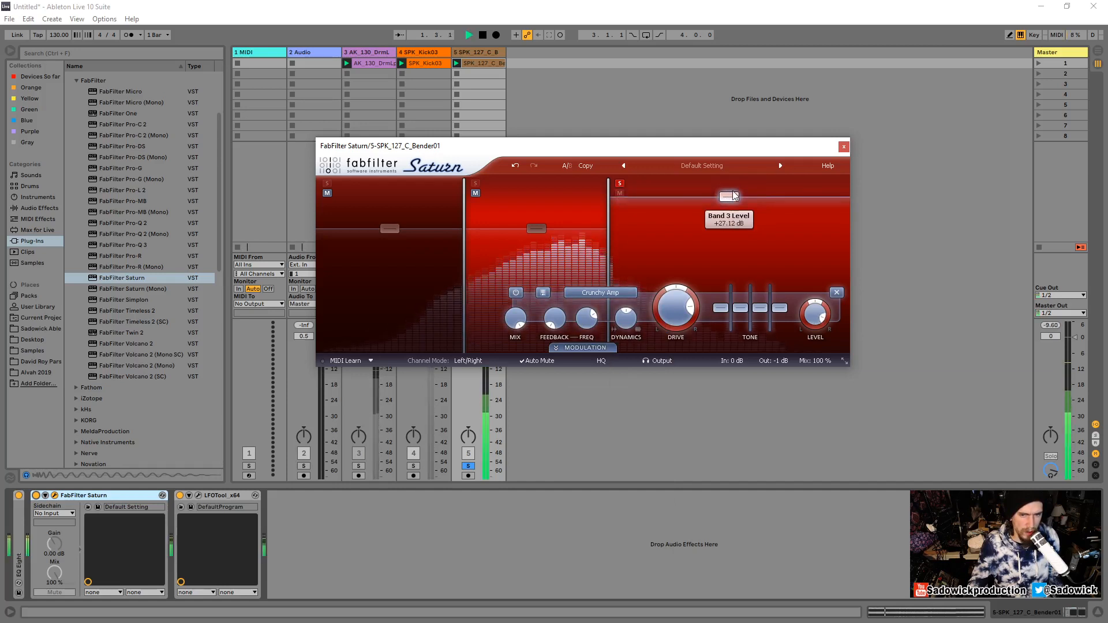
{"action": "key", "text": "space"}
Unsolo the high band, play all bands together and lower the high band's level slightly
{"action": "left_click", "coordinate": [619, 183]}
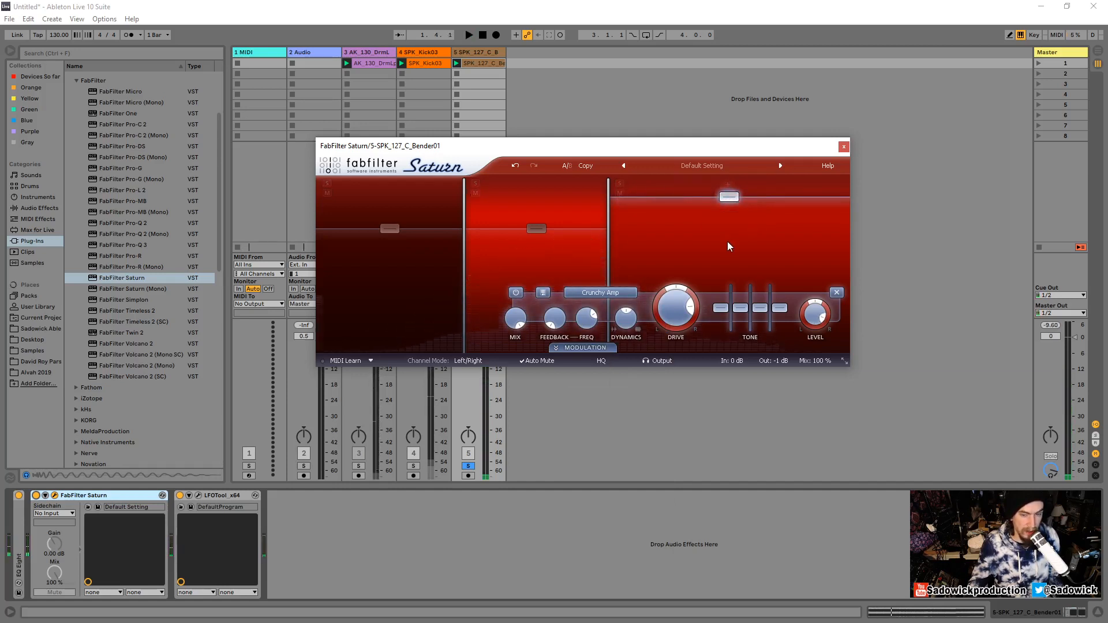
{"action": "key", "text": "space"}
{"action": "key", "text": "space"}
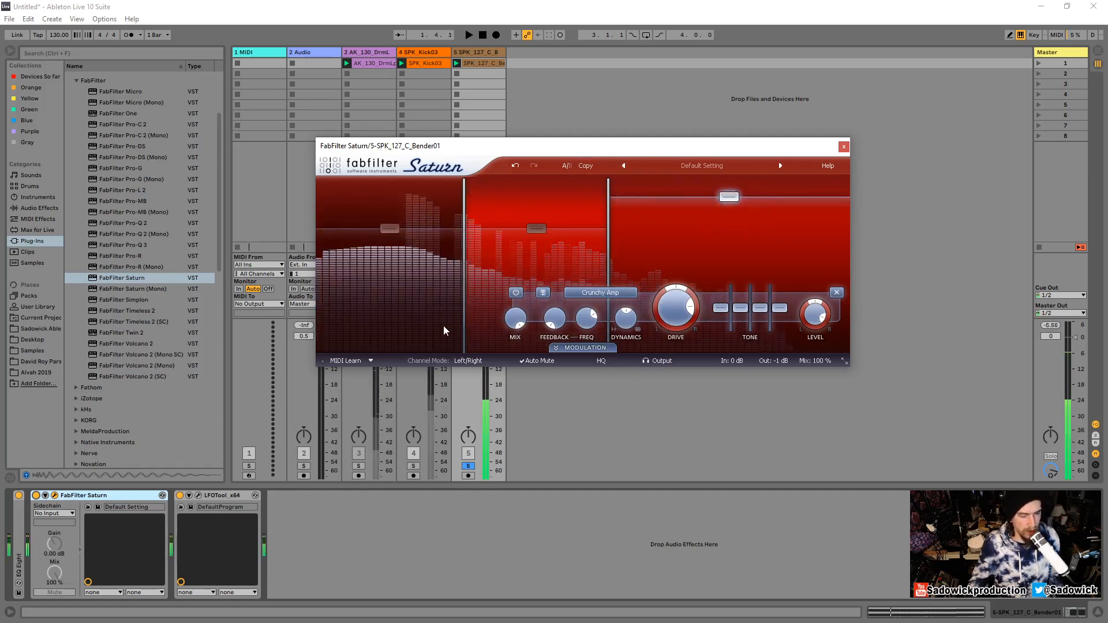
{"action": "left_click_drag", "start_coordinate": [729, 197], "coordinate": [737, 205]}
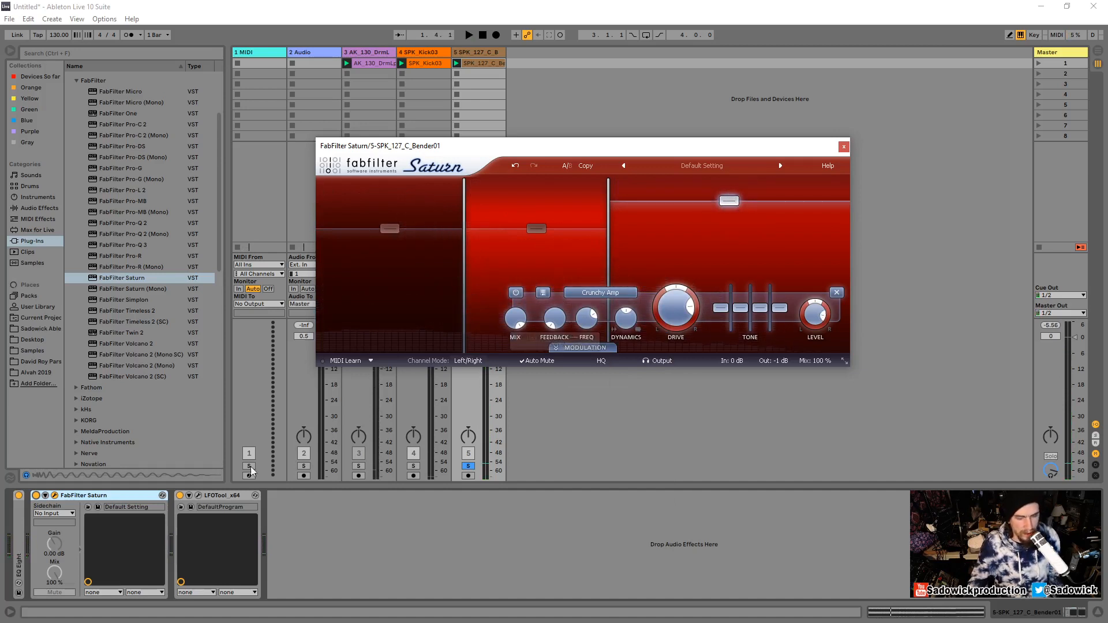
Compare the bass with FabFilter Saturn bypassed and re-enabled during playback
{"action": "left_click", "coordinate": [36, 495]}
{"action": "key", "text": "space"}
{"action": "left_click", "coordinate": [35, 496]}
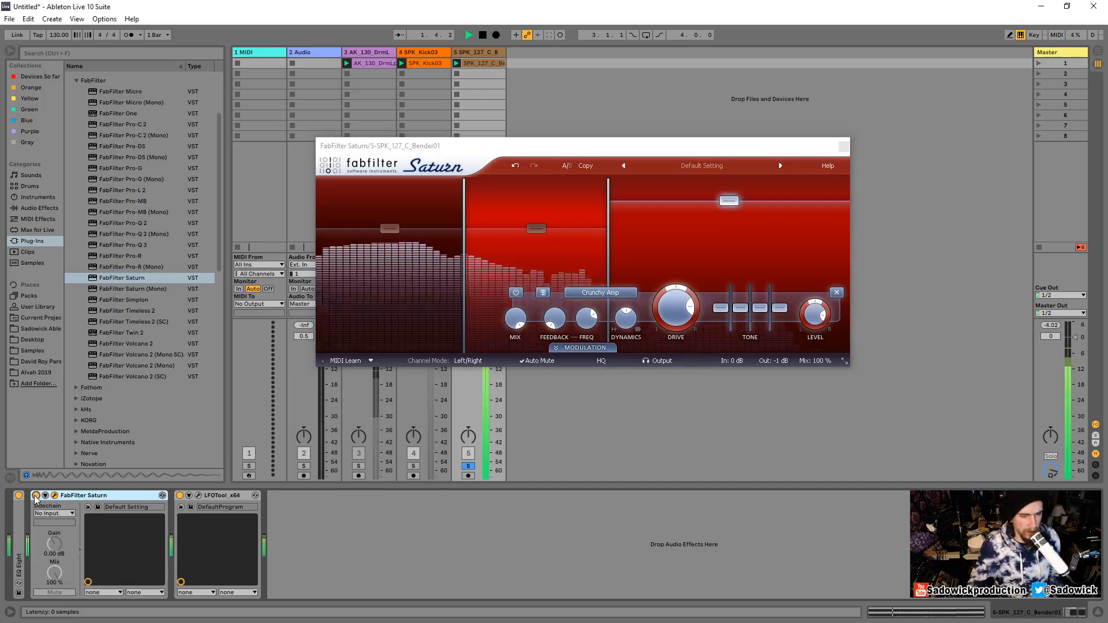
{"action": "key", "text": "space"}
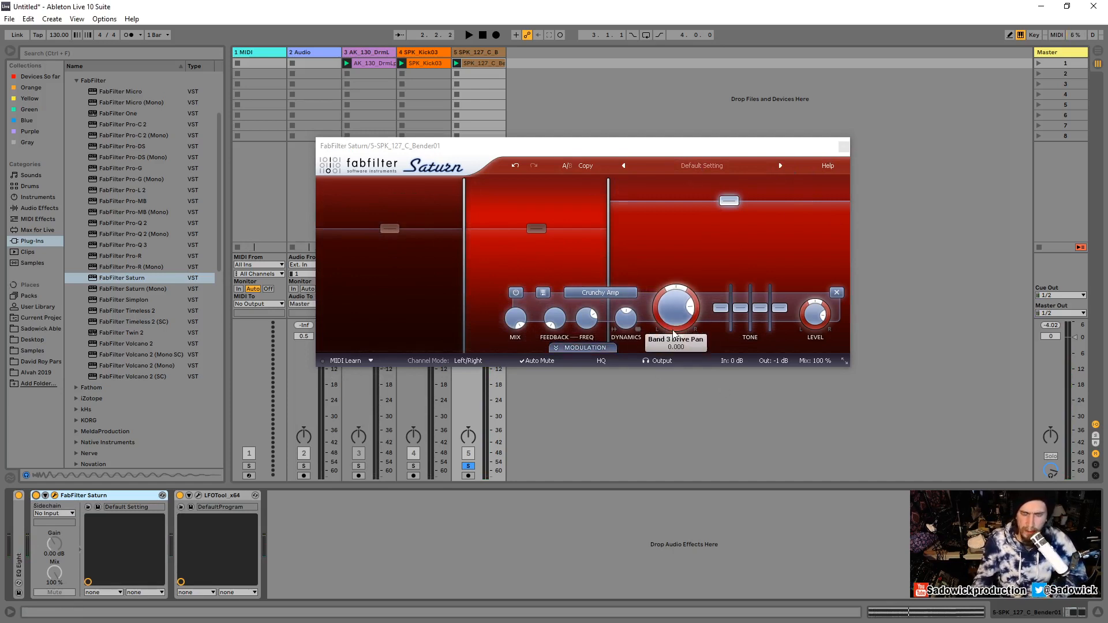
Show Saturn's modulation section and add a new MIDI modulation source
{"action": "left_click", "coordinate": [672, 312]}
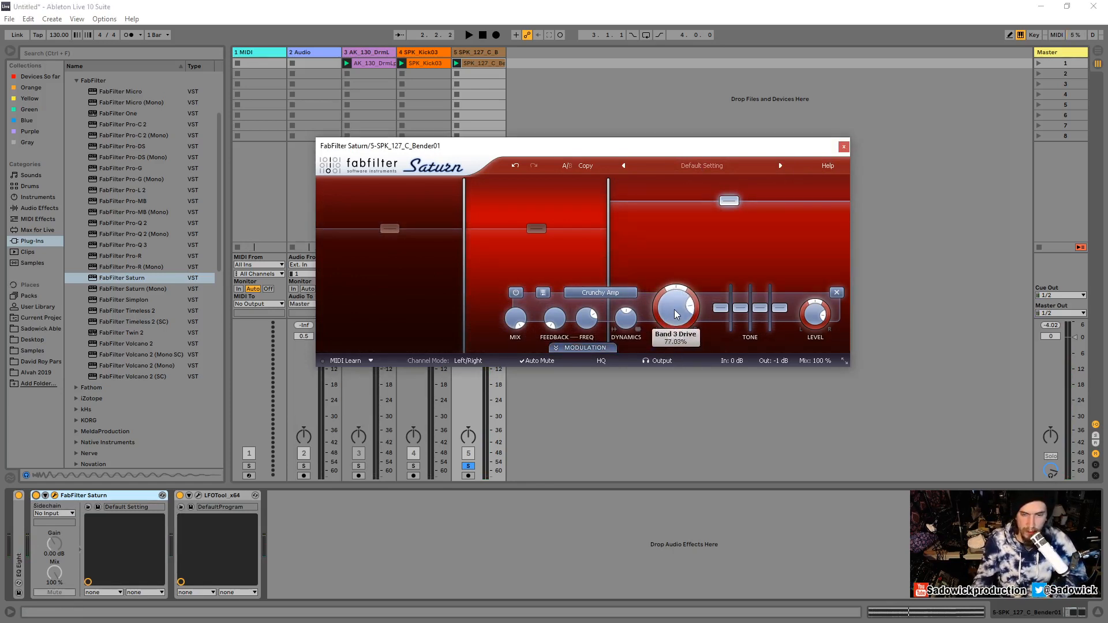
{"action": "left_click", "coordinate": [585, 347]}
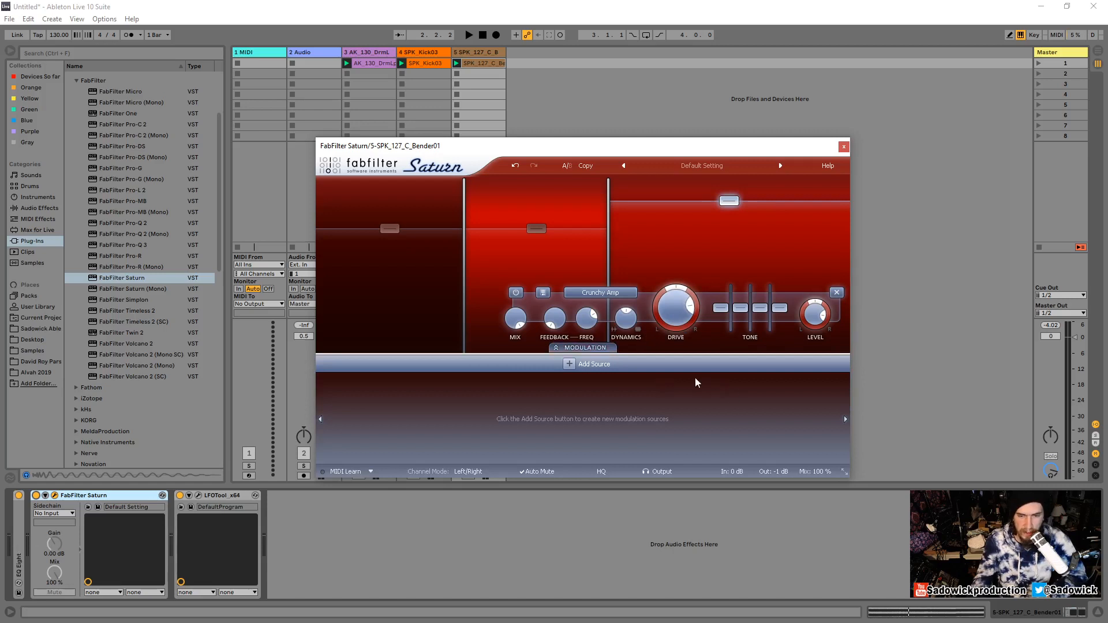
{"action": "left_click", "coordinate": [570, 366]}
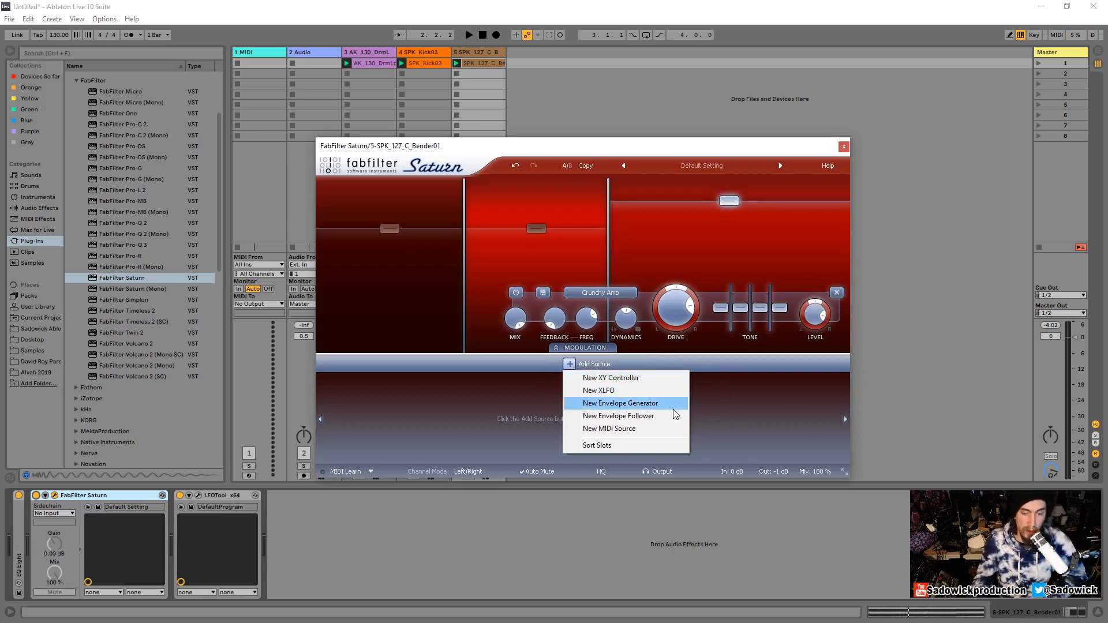
{"action": "left_click", "coordinate": [627, 432]}
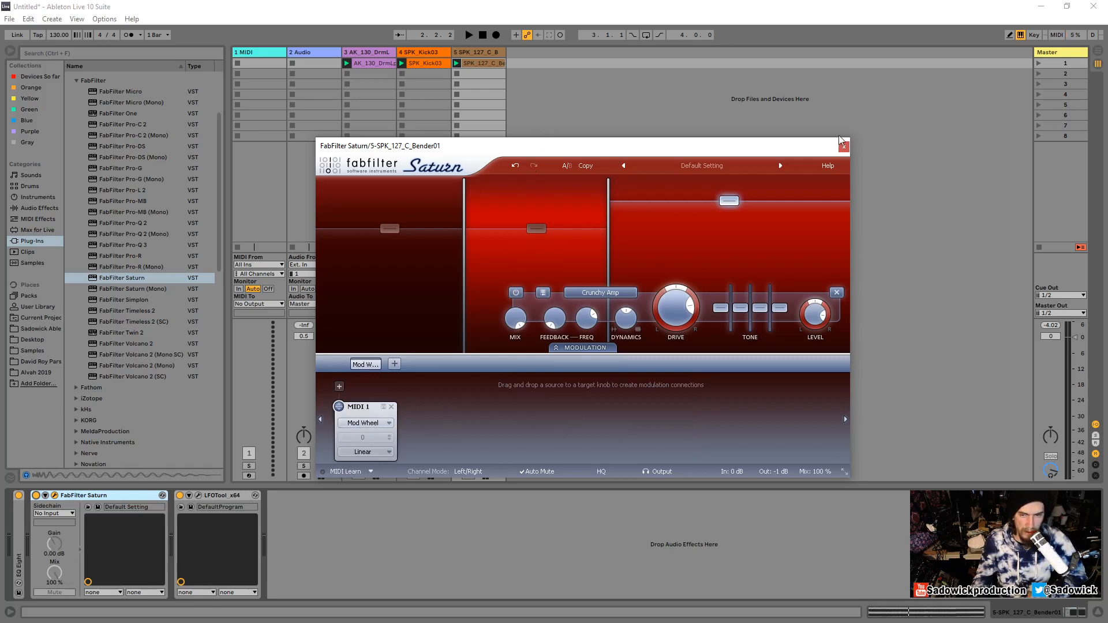
Move the Saturn window clear of the tracks, group the SPK_127_C_Bender01 track and rename the group "bass"
{"action": "left_click_drag", "start_coordinate": [840, 140], "coordinate": [890, 153]}
{"action": "right_click", "coordinate": [480, 53]}
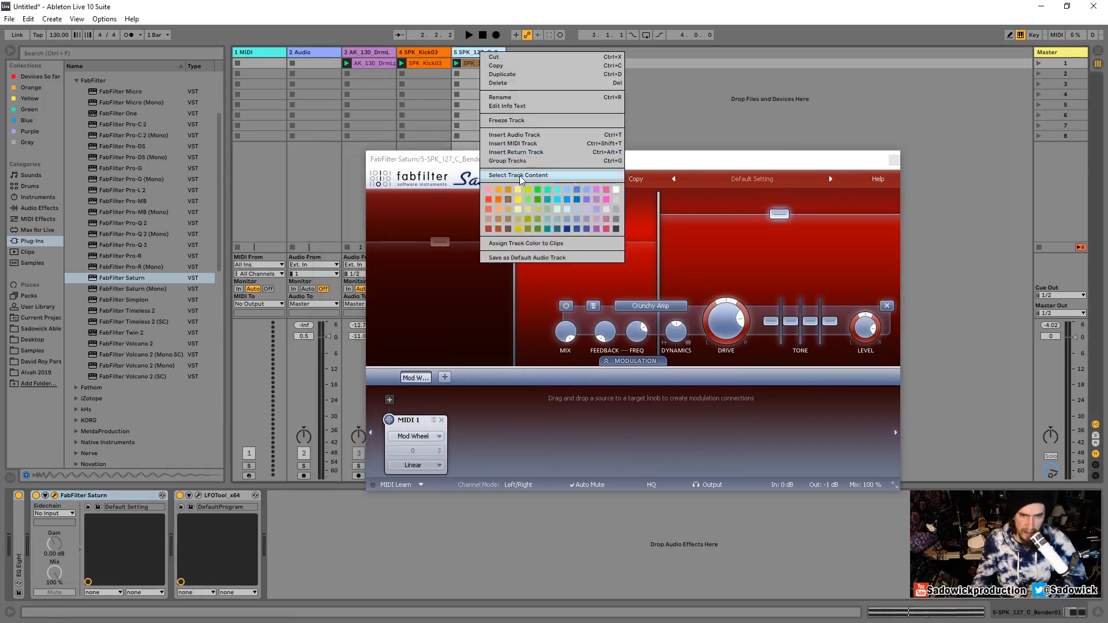
{"action": "left_click", "coordinate": [511, 161]}
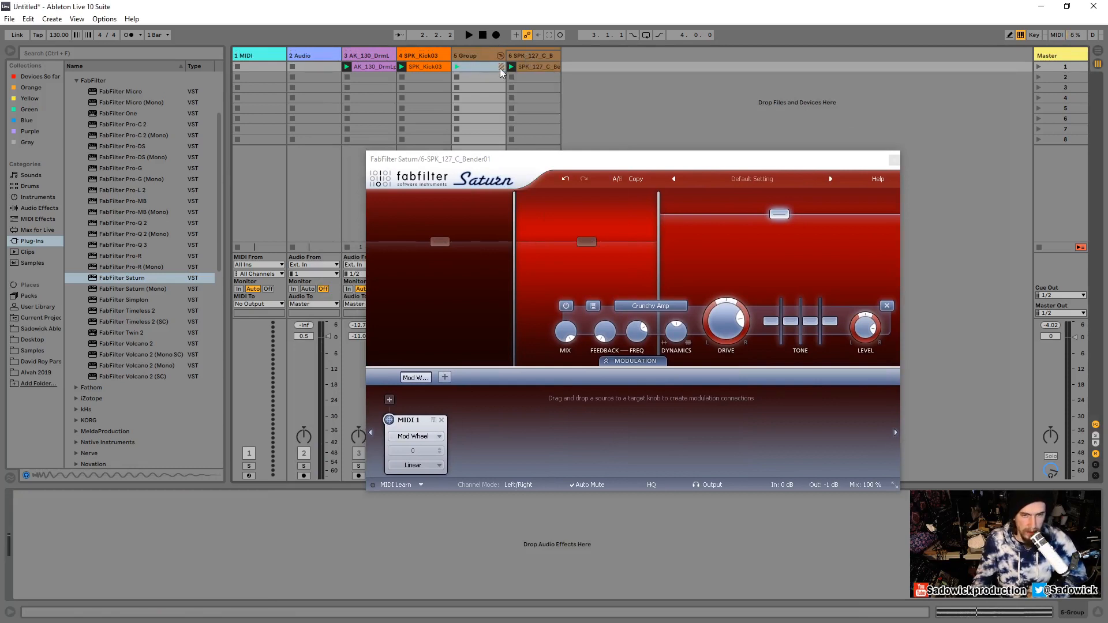
{"action": "left_click", "coordinate": [481, 55]}
{"action": "right_click", "coordinate": [478, 57]}
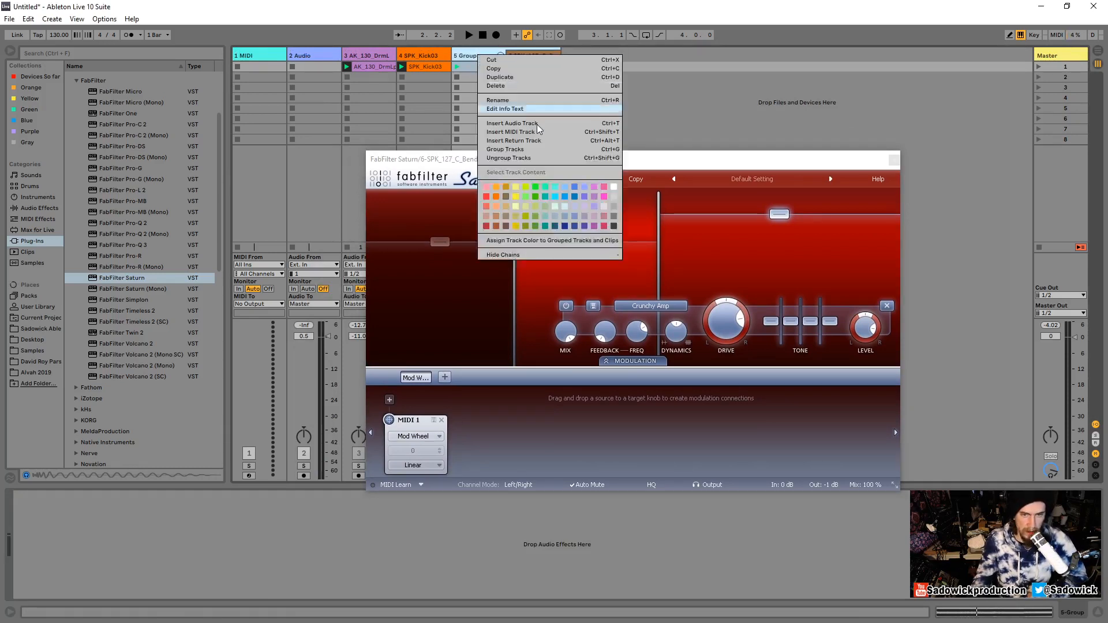
{"action": "left_click", "coordinate": [515, 100]}
{"action": "type", "text": "bass"}
{"action": "key", "text": "Return"}
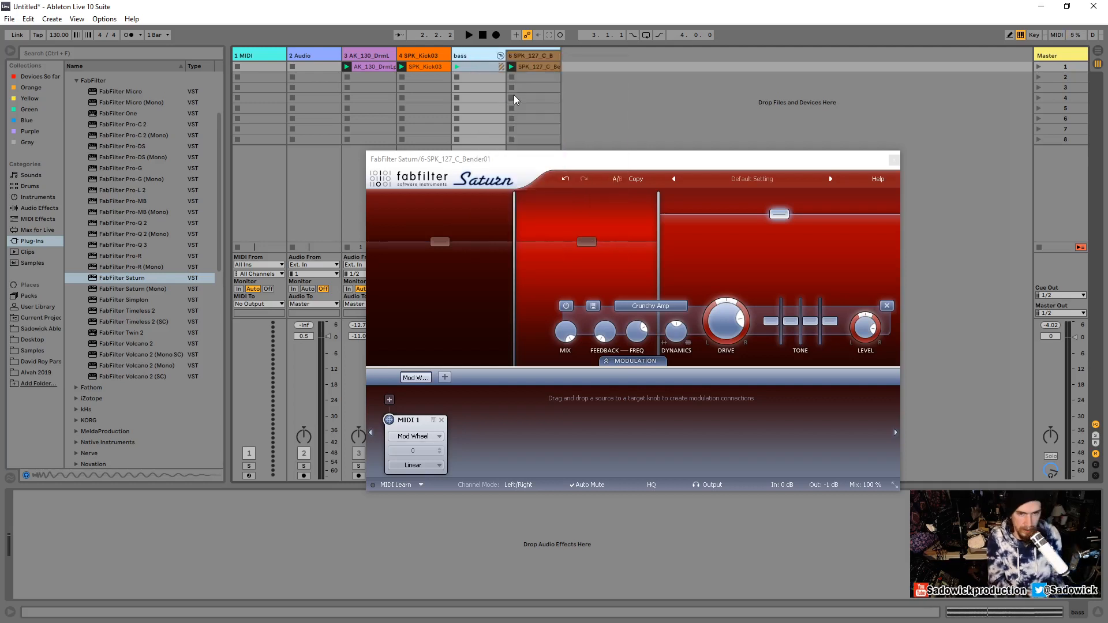
Insert a MIDI track after the bass sample track and create an empty clip in its first slot
{"action": "right_click", "coordinate": [531, 59]}
{"action": "left_click", "coordinate": [597, 123]}
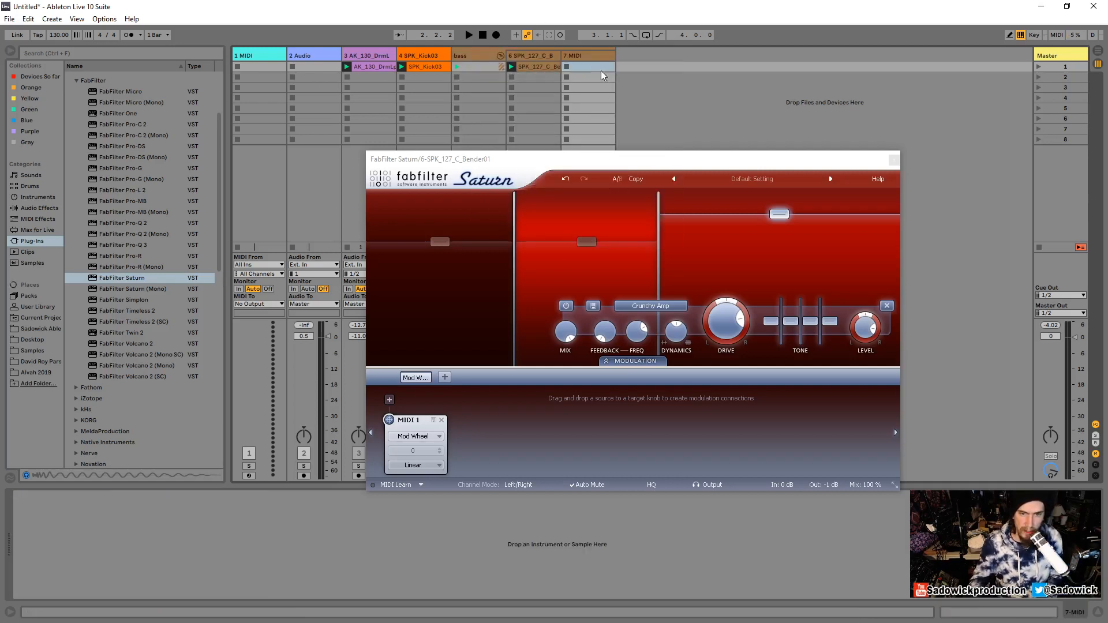
{"action": "double_click", "coordinate": [589, 67]}
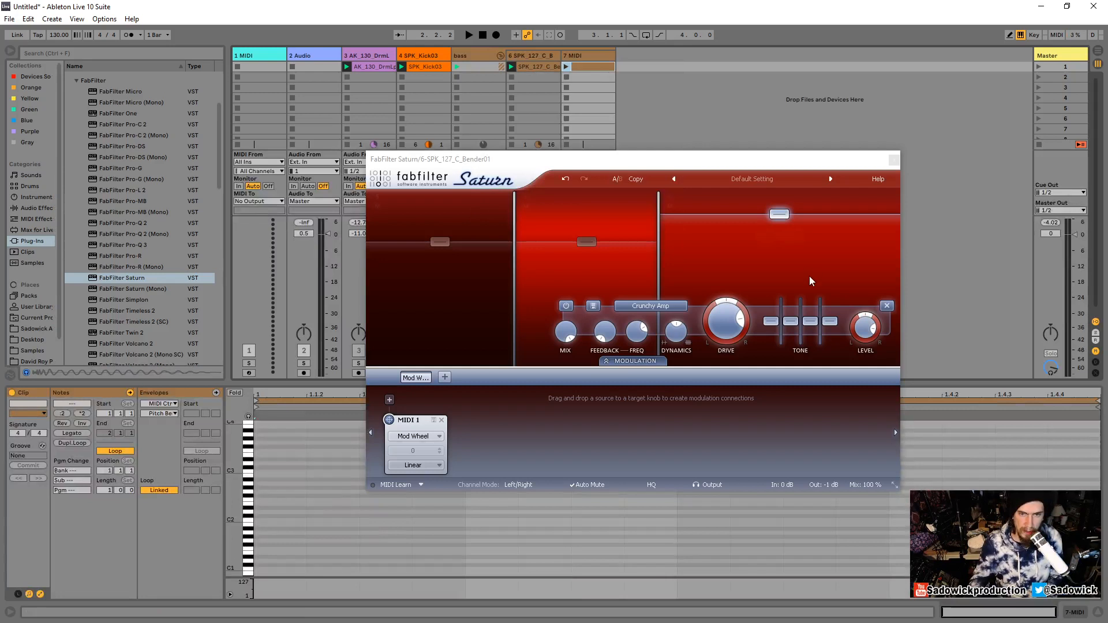
Rename the new MIDI track as "saturn mod"
{"action": "left_click", "coordinate": [576, 58]}
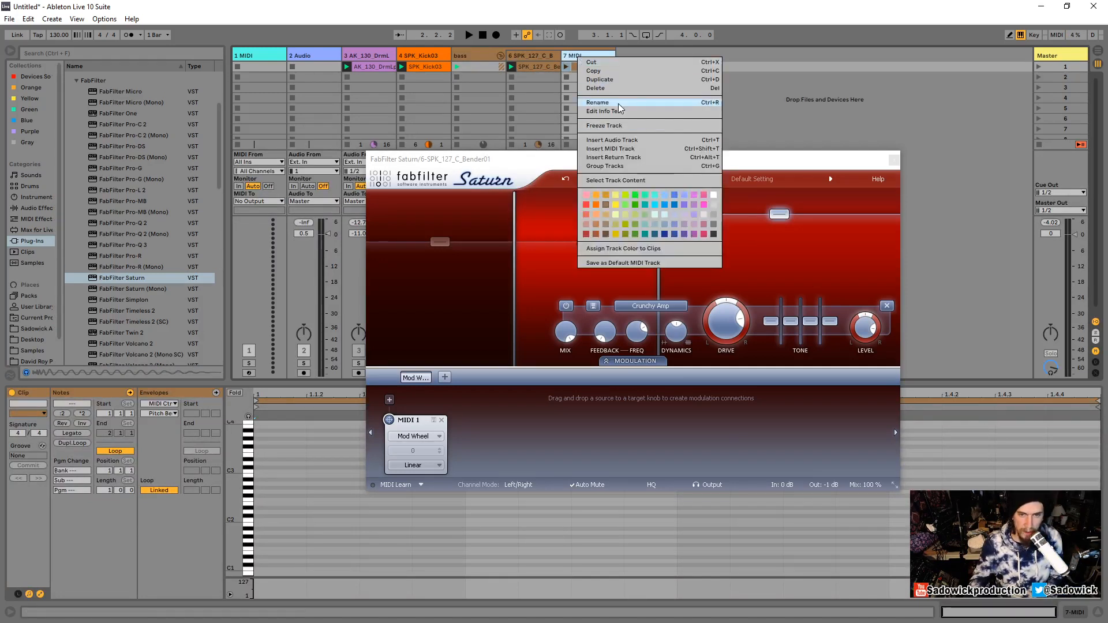
{"action": "left_click", "coordinate": [597, 102]}
{"action": "type", "text": "s"}
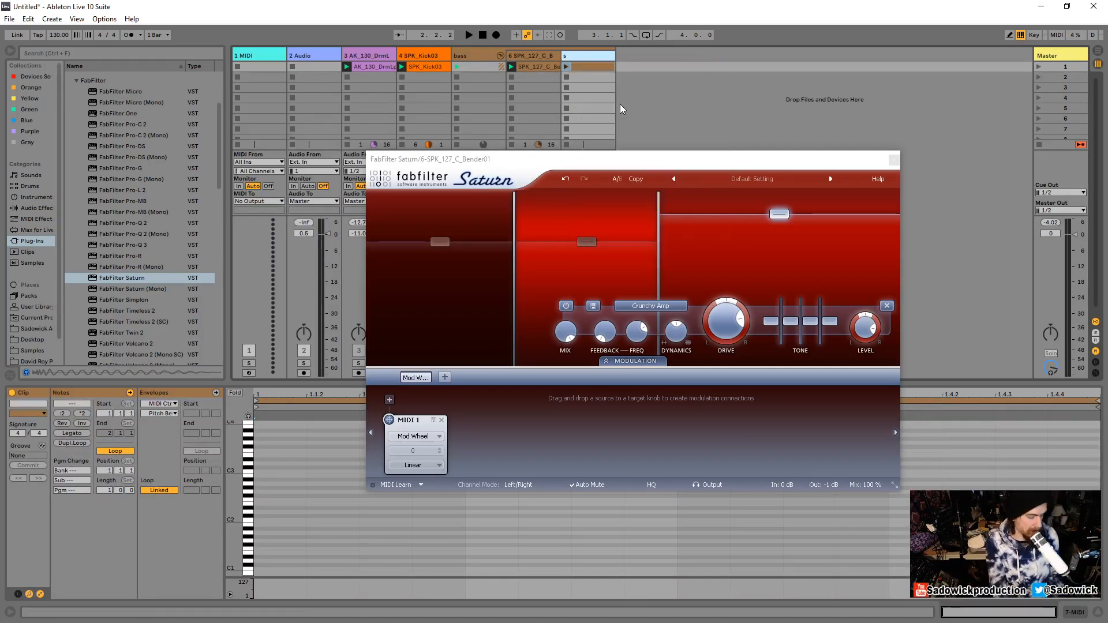
{"action": "type", "text": "aturn mod"}
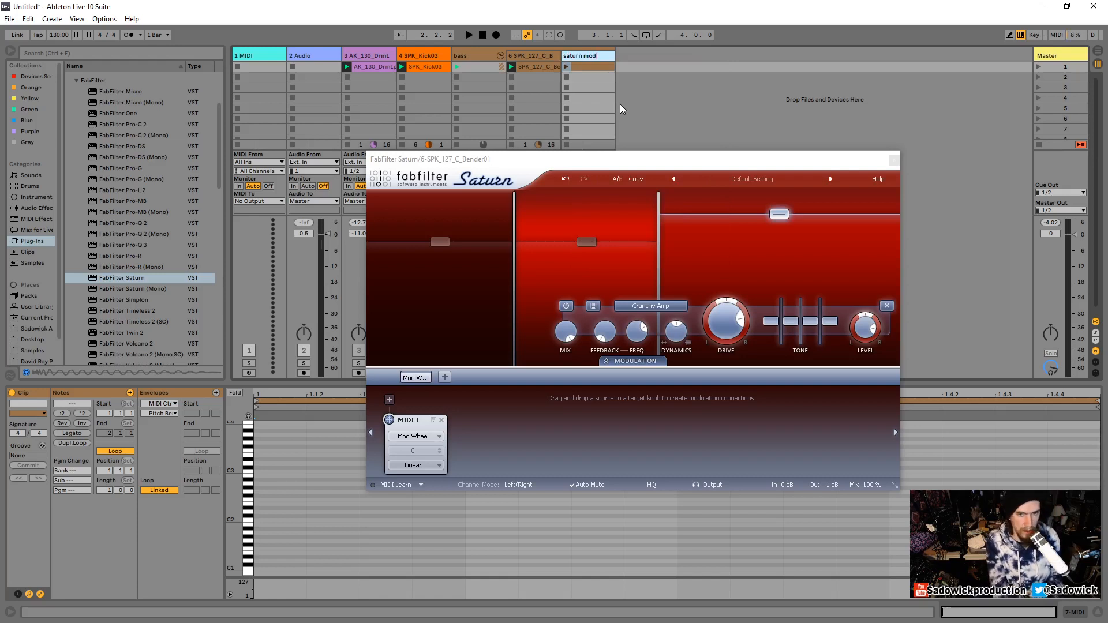
{"action": "key", "text": "Return"}
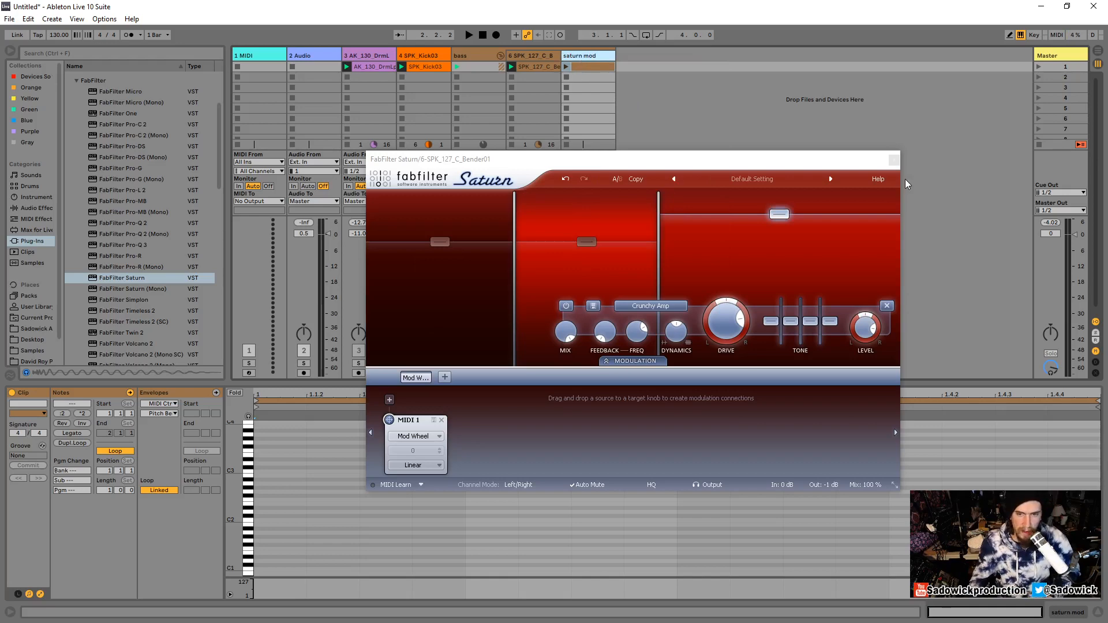
Close the Saturn window, display the empty saturn mod clip and launch the bass group's clips
{"action": "left_click", "coordinate": [893, 160]}
{"action": "left_click", "coordinate": [1051, 613]}
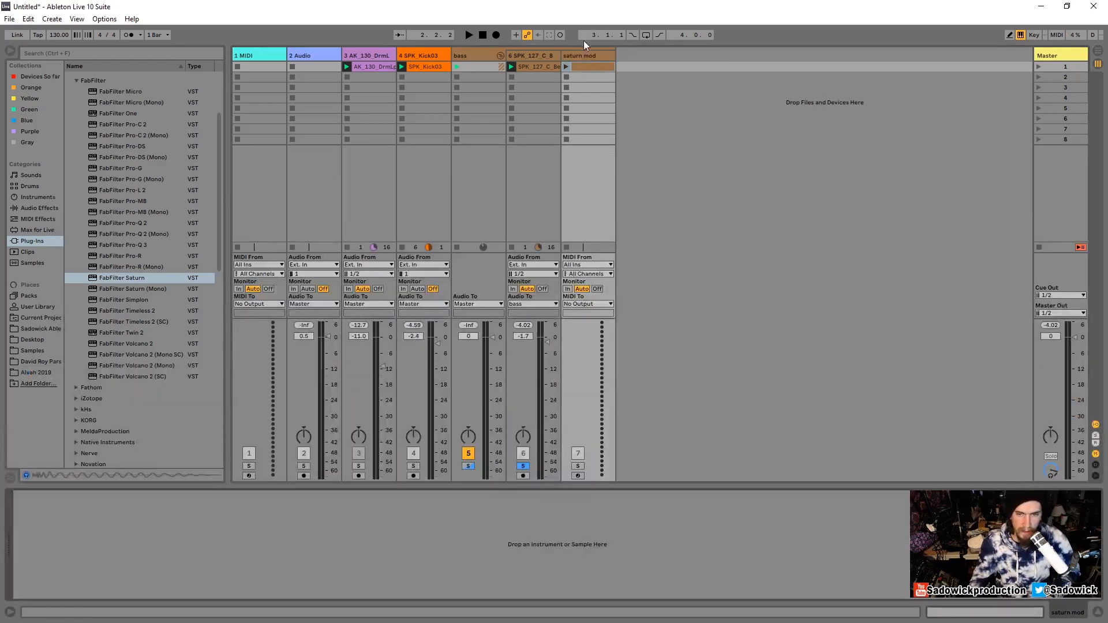
{"action": "left_click", "coordinate": [590, 69]}
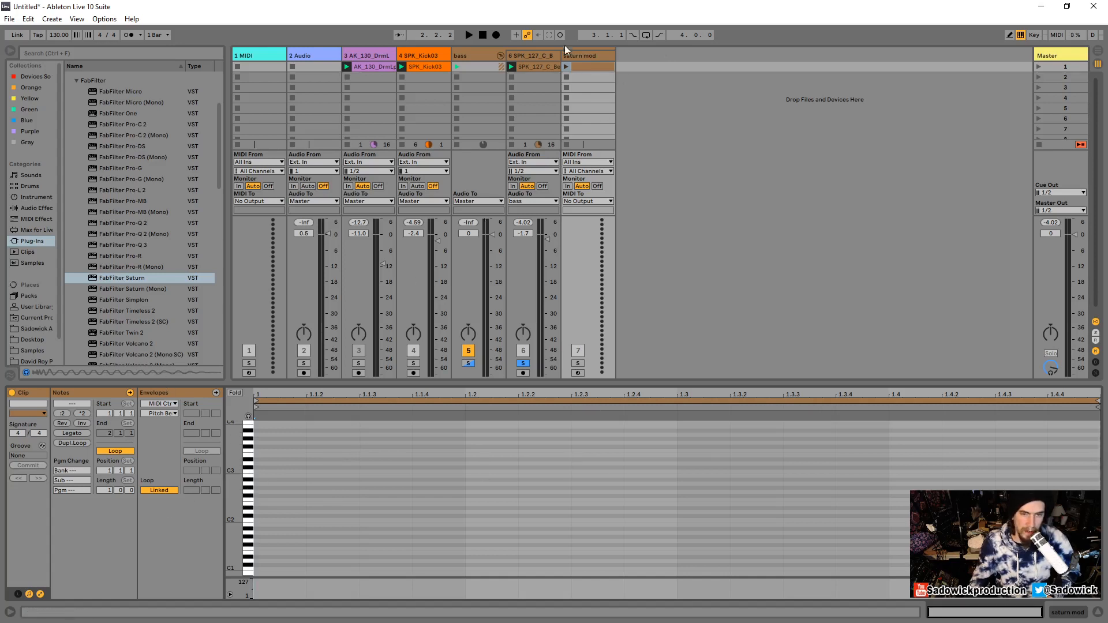
{"action": "left_click", "coordinate": [456, 67]}
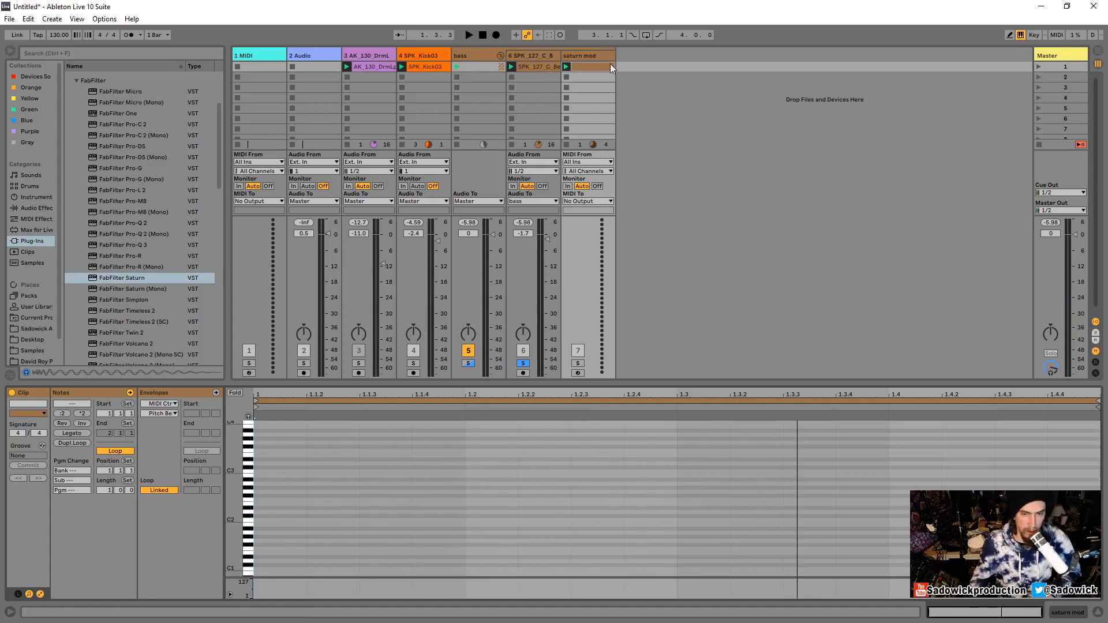
Reopen FabFilter Saturn from the bass sample track and move its window clear of the saturn mod track's routing controls
{"action": "left_click", "coordinate": [535, 53]}
{"action": "left_click", "coordinate": [1072, 612]}
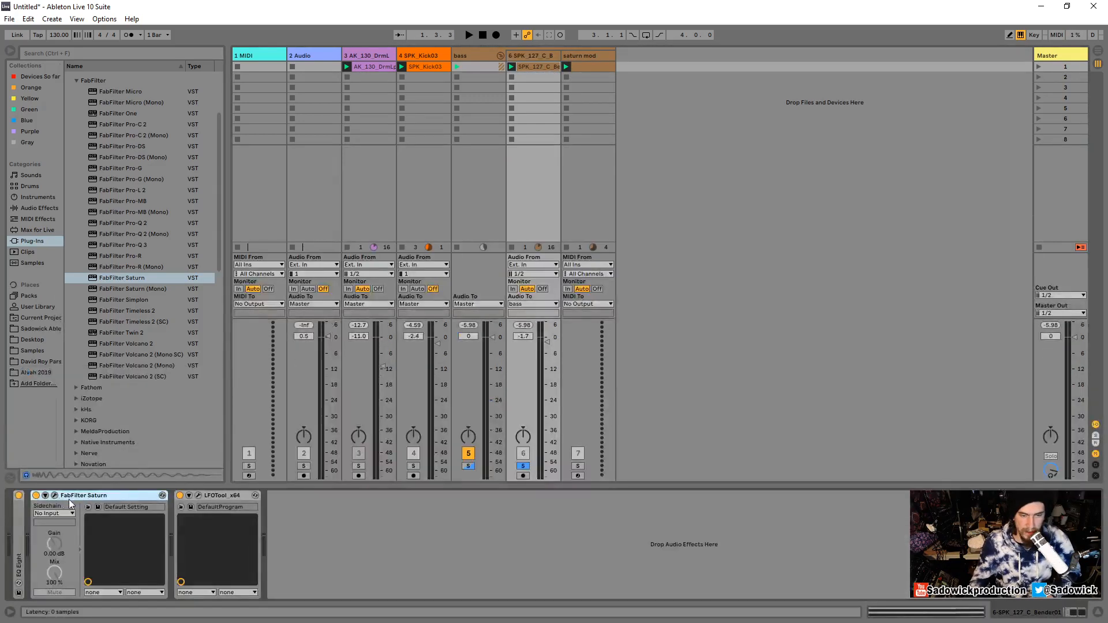
{"action": "left_click", "coordinate": [54, 493]}
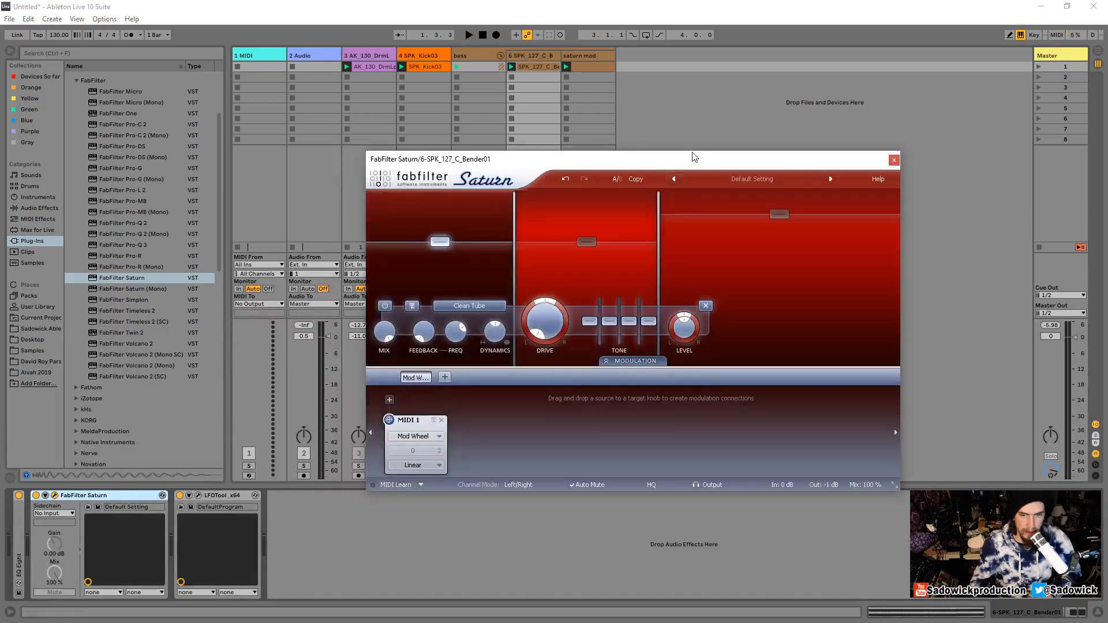
{"action": "left_click_drag", "start_coordinate": [690, 158], "coordinate": [412, 135]}
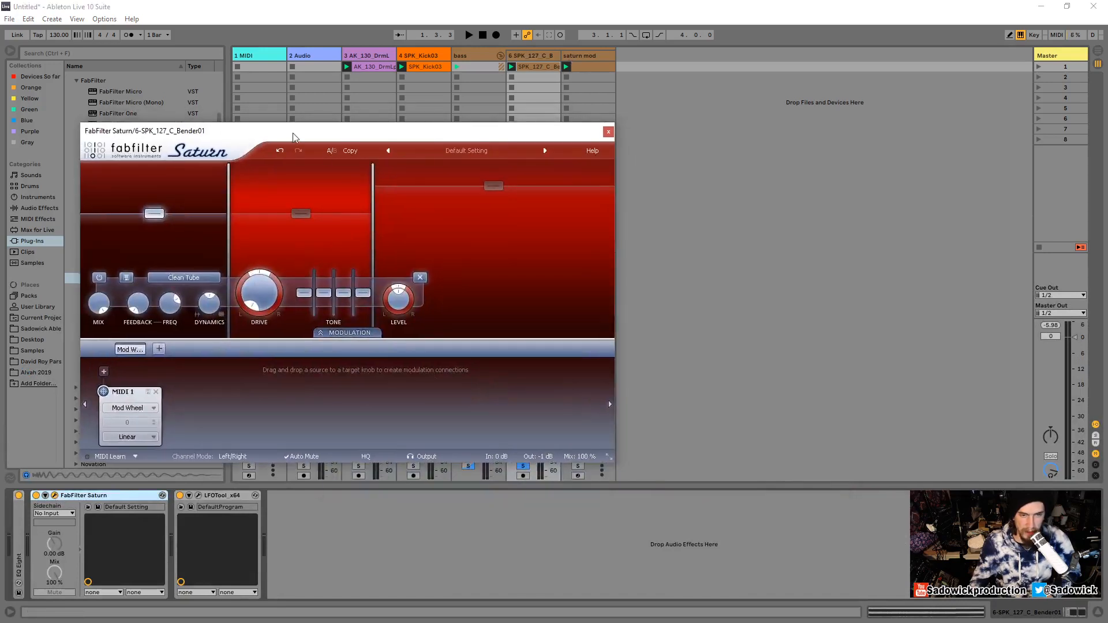
{"action": "left_click_drag", "start_coordinate": [296, 134], "coordinate": [279, 149]}
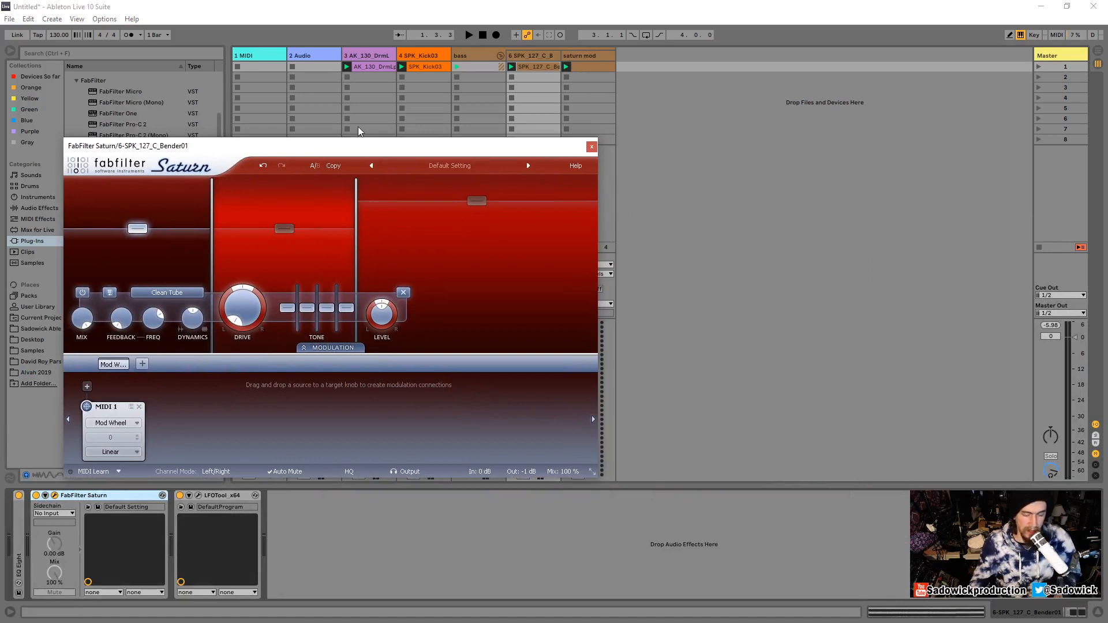
{"action": "left_click_drag", "start_coordinate": [450, 149], "coordinate": [328, 89]}
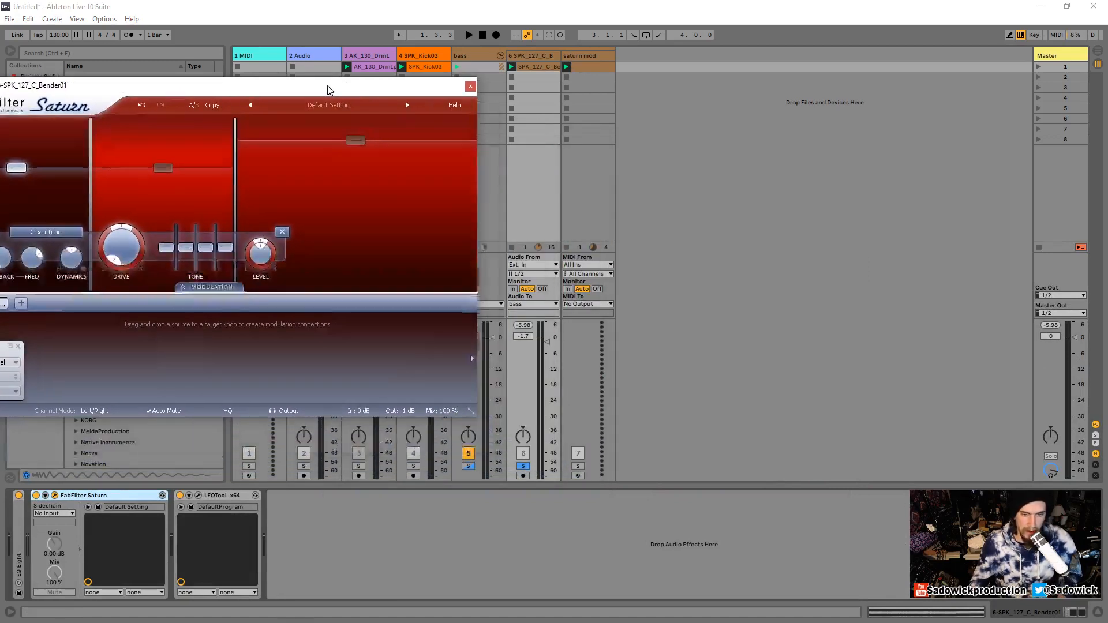
Route the saturn mod track's MIDI output to the 6-SPK 127 C Bender01 track
{"action": "left_click", "coordinate": [594, 64]}
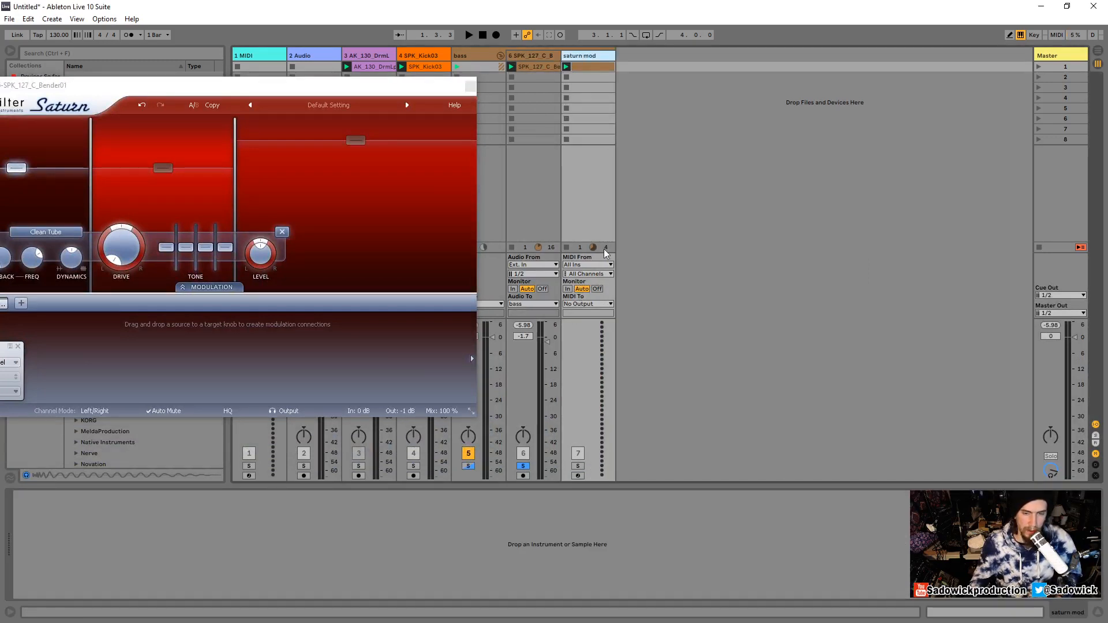
{"action": "left_click", "coordinate": [1095, 425]}
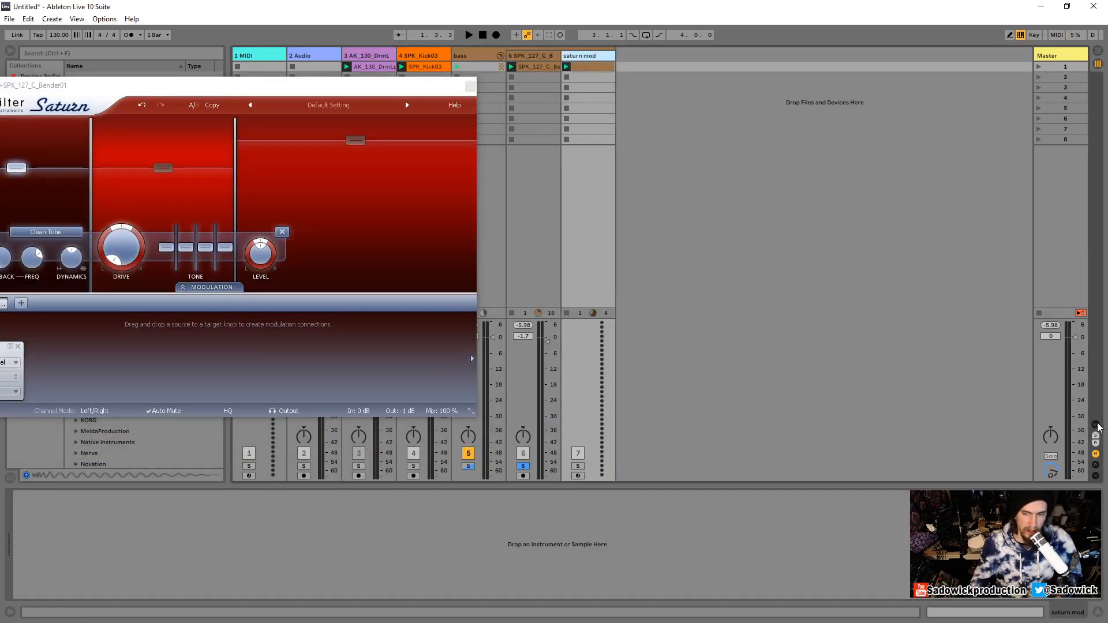
{"action": "left_click", "coordinate": [1095, 425]}
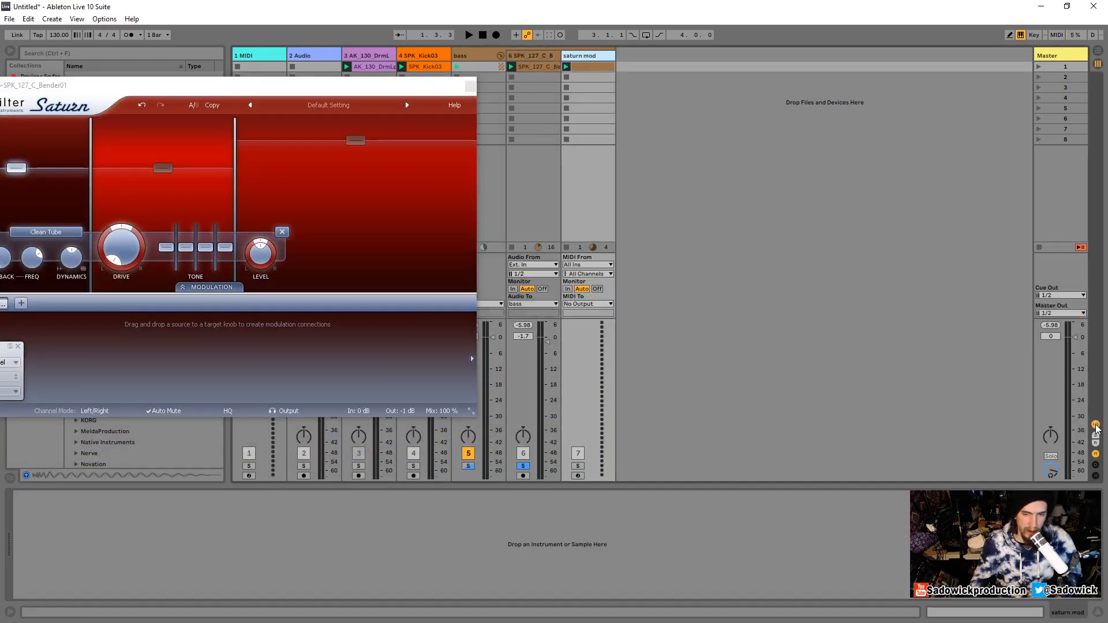
{"action": "left_click", "coordinate": [592, 304]}
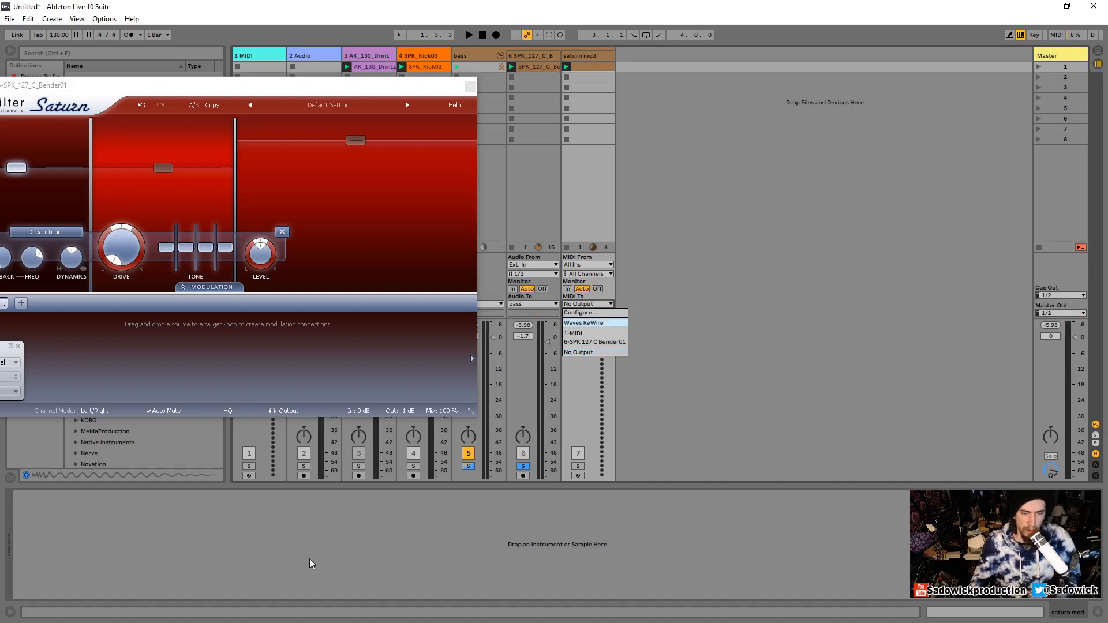
{"action": "left_click", "coordinate": [594, 342]}
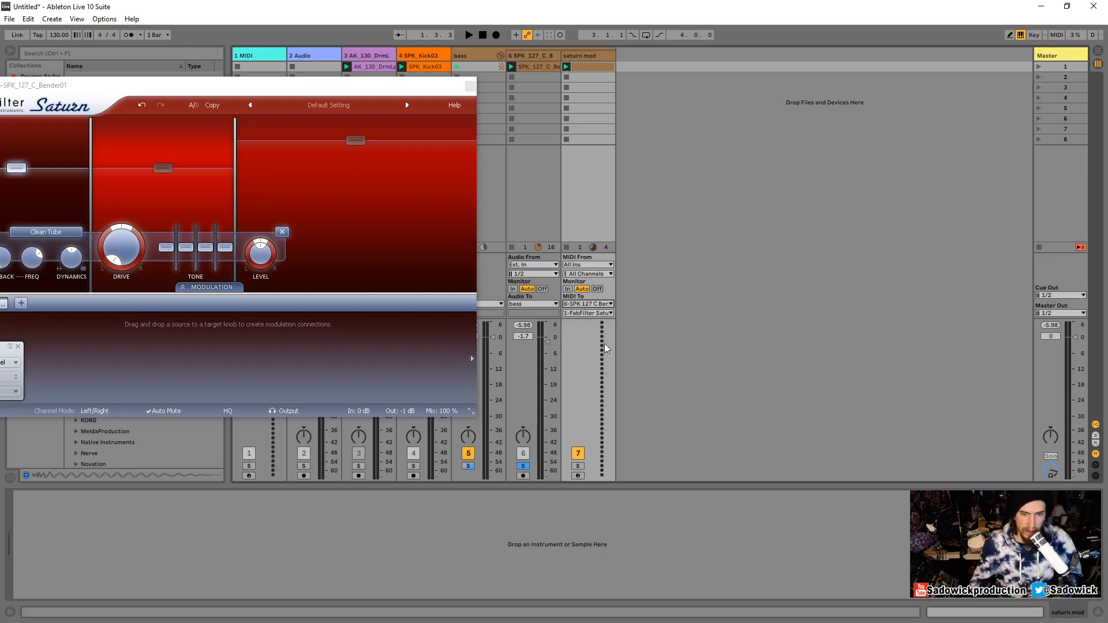
Set the saturn mod track's MIDI output to 6-SPK 127 C Bender01 and its destination device to 1-FabFilter Saturn
{"action": "left_click", "coordinate": [585, 304]}
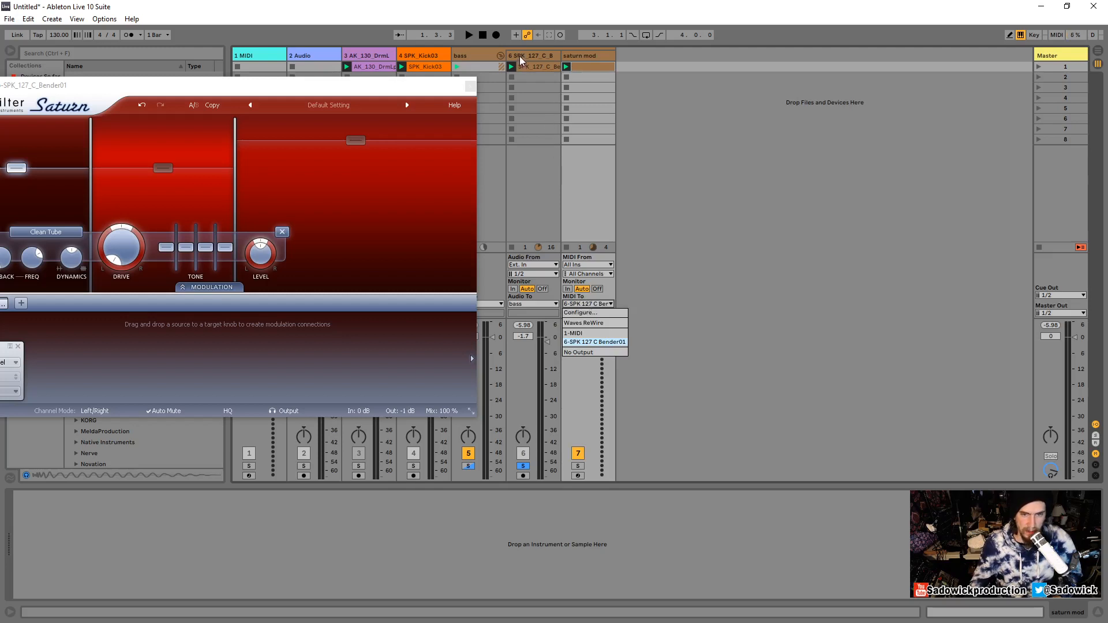
{"action": "left_click", "coordinate": [591, 343]}
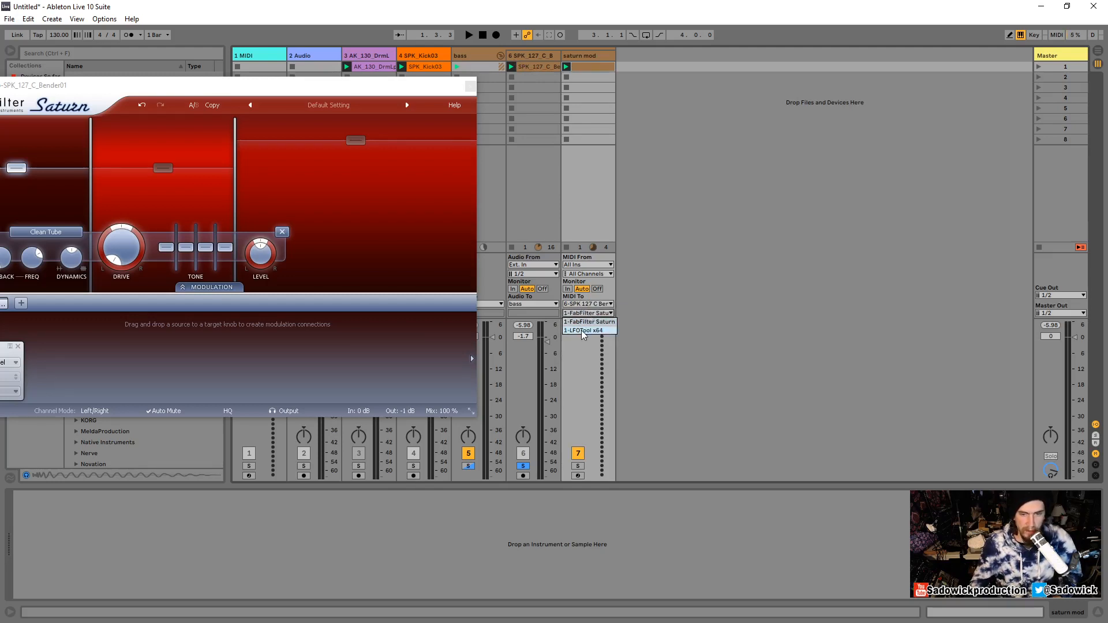
{"action": "left_click", "coordinate": [588, 323]}
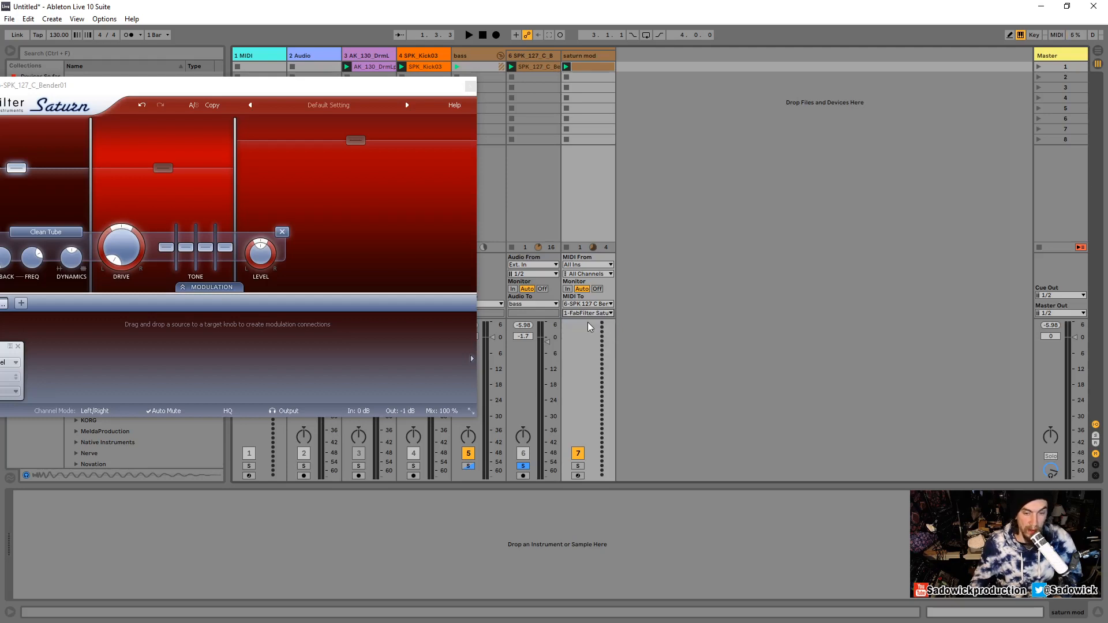
Bring the whole Saturn window back into view and play the set briefly to check its MIDI activity indicator
{"action": "left_click", "coordinate": [236, 97]}
{"action": "left_click_drag", "start_coordinate": [236, 94], "coordinate": [336, 147]}
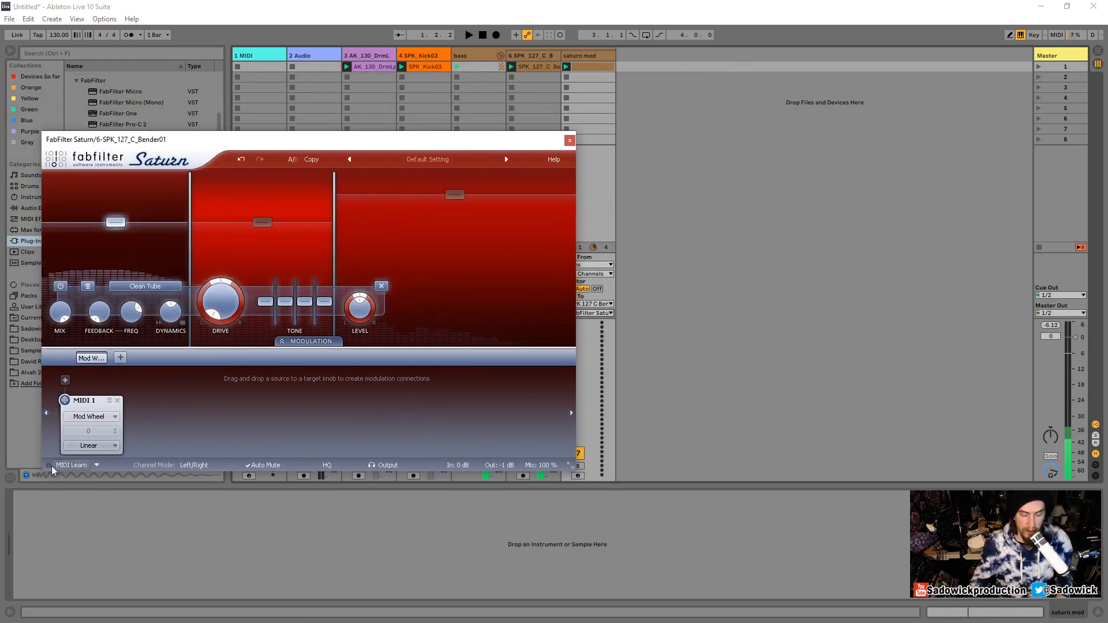
{"action": "key", "text": "space"}
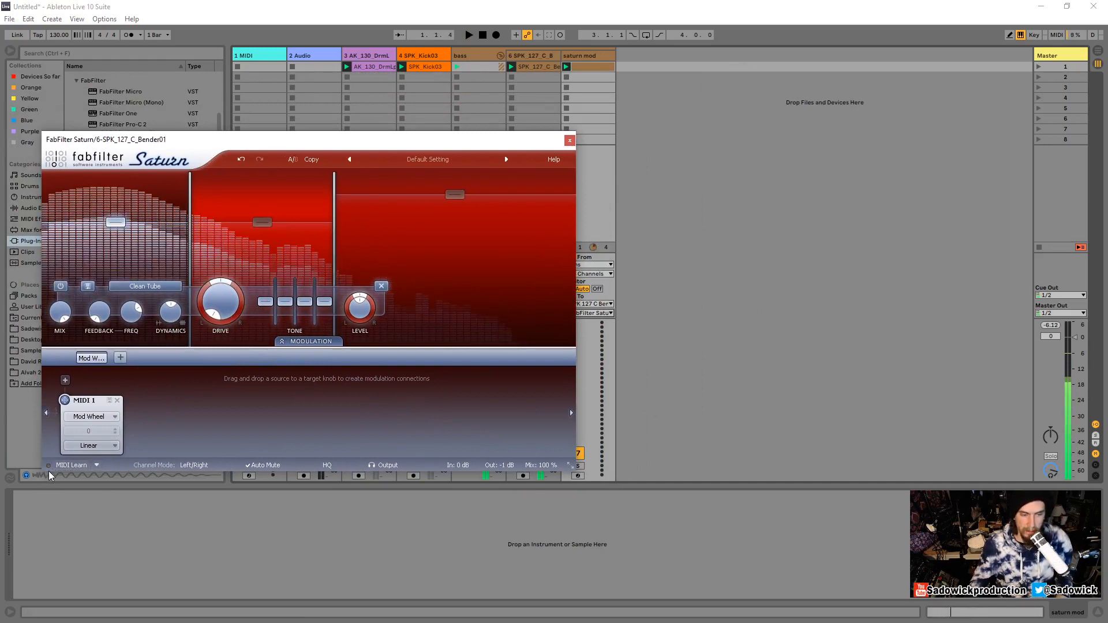
{"action": "key", "text": "space"}
Lower the high band's level slightly in Saturn and open the saturn mod clip with the plug-in window moved clear
{"action": "left_click_drag", "start_coordinate": [455, 195], "coordinate": [454, 206]}
{"action": "left_click_drag", "start_coordinate": [542, 144], "coordinate": [548, 67]}
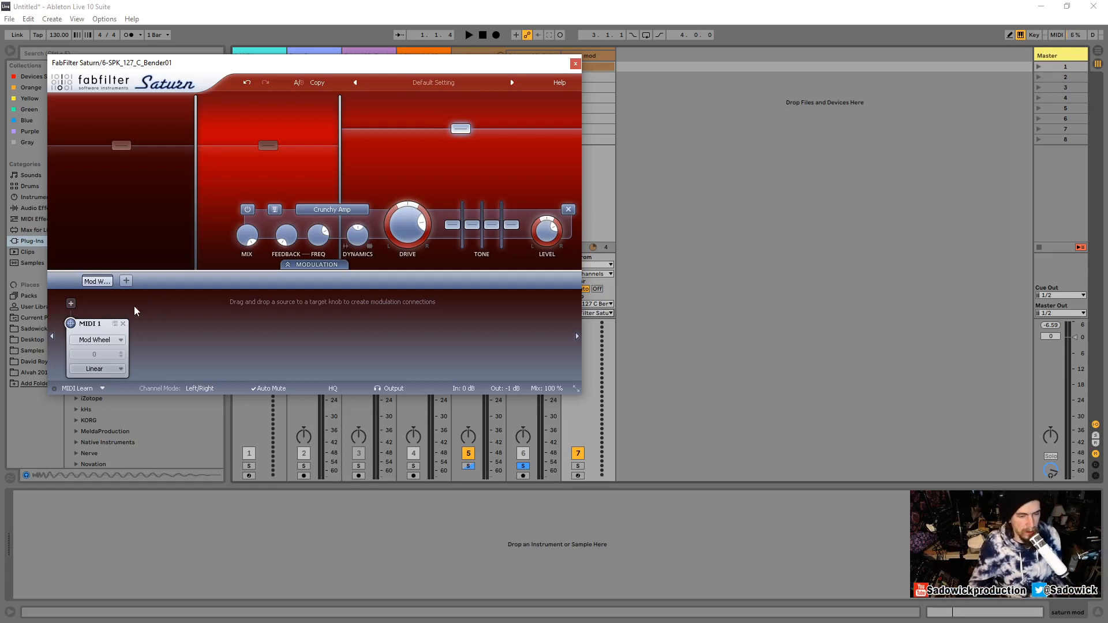
{"action": "double_click", "coordinate": [600, 68]}
Draw four short notes between D2 and E3 across the first two beats of the saturn mod clip
{"action": "double_click", "coordinate": [284, 499]}
{"action": "double_click", "coordinate": [394, 489]}
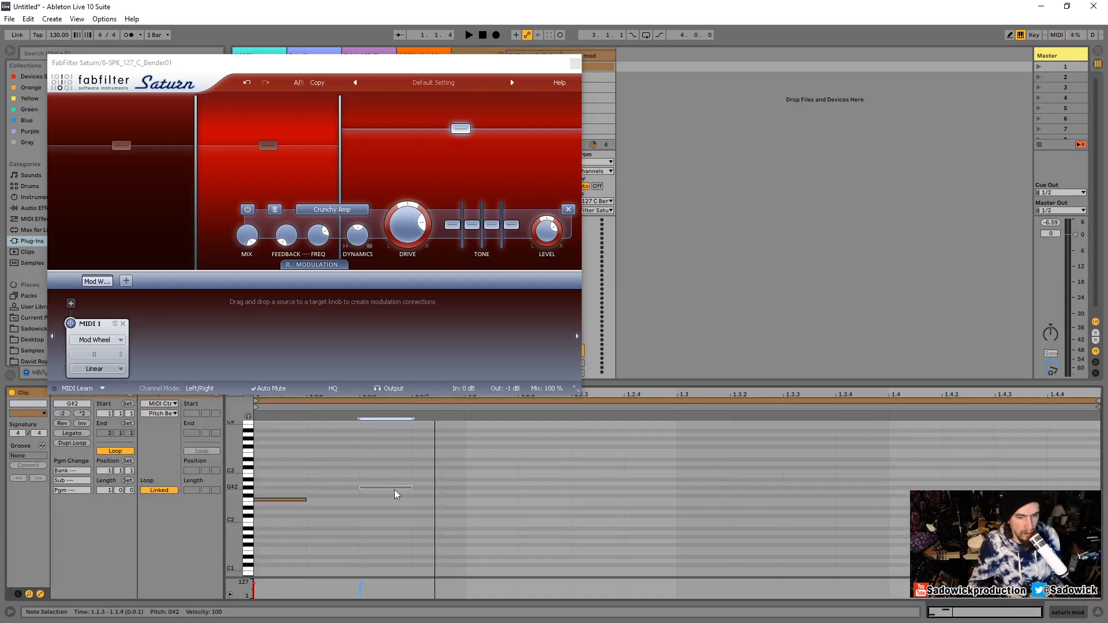
{"action": "double_click", "coordinate": [472, 511]}
{"action": "double_click", "coordinate": [585, 455]}
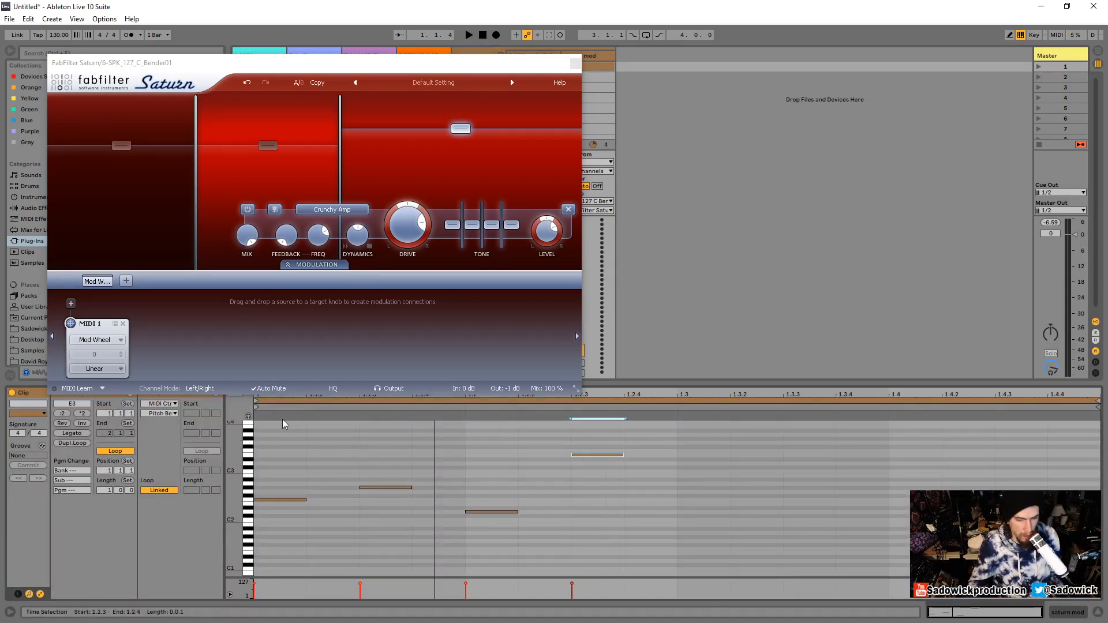
Select all four notes in the saturn mod clip and delete them
{"action": "left_click_drag", "start_coordinate": [282, 421], "coordinate": [559, 526]}
{"action": "left_click", "coordinate": [586, 534]}
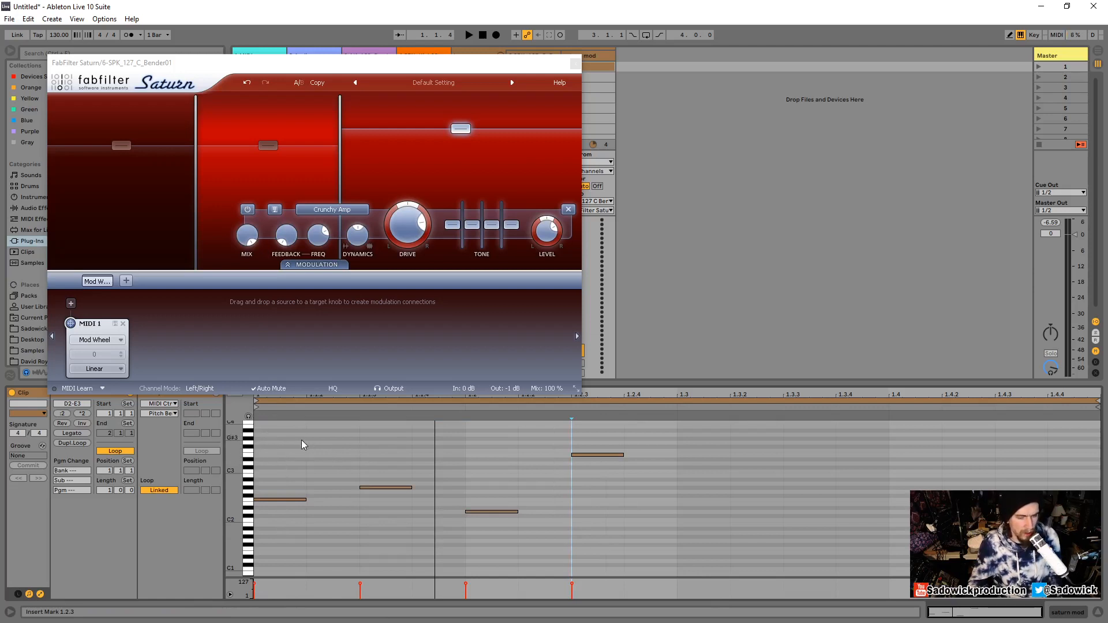
{"action": "left_click_drag", "start_coordinate": [273, 427], "coordinate": [676, 546]}
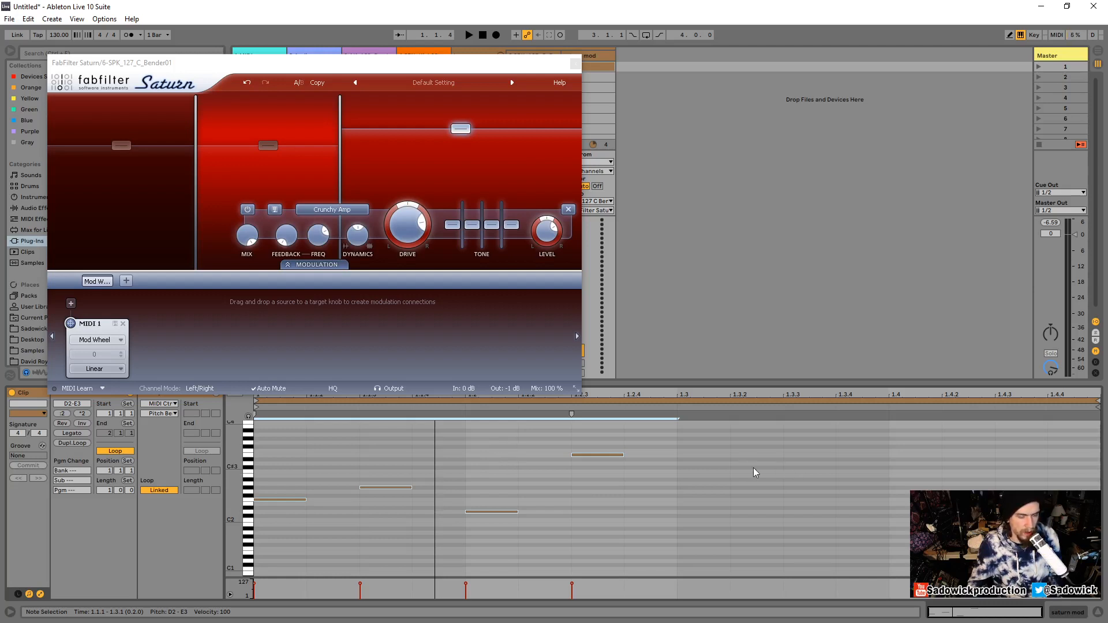
{"action": "left_click_drag", "start_coordinate": [266, 435], "coordinate": [660, 540]}
{"action": "key", "text": "Delete"}
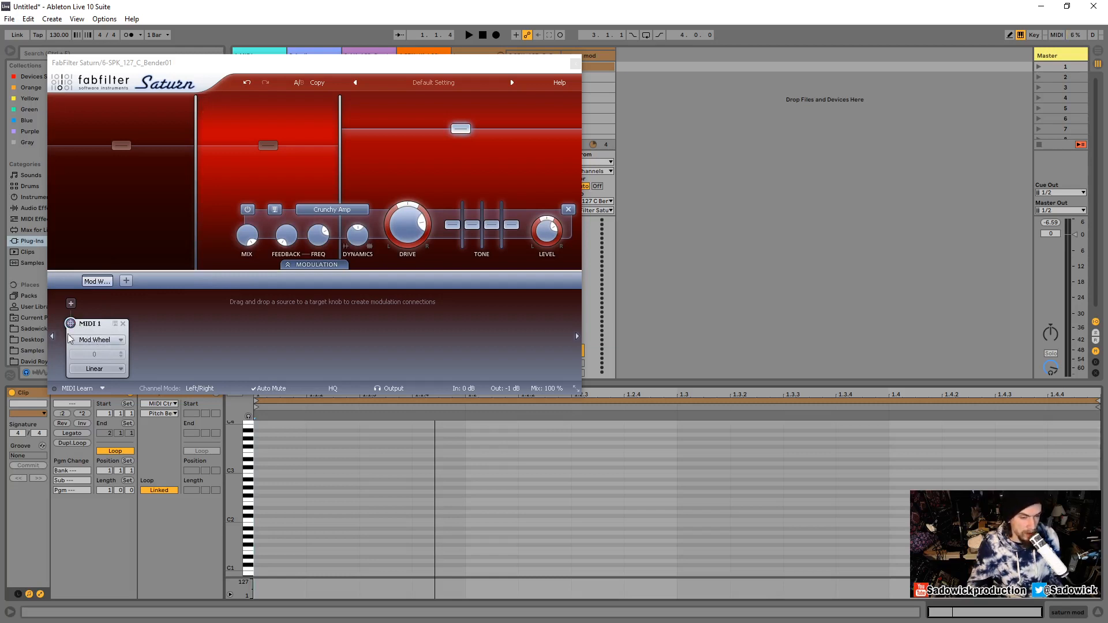
Keep Mod Wheel as the MIDI 1 modulation source and move the Saturn window clear of the saturn mod track
{"action": "left_click", "coordinate": [93, 340]}
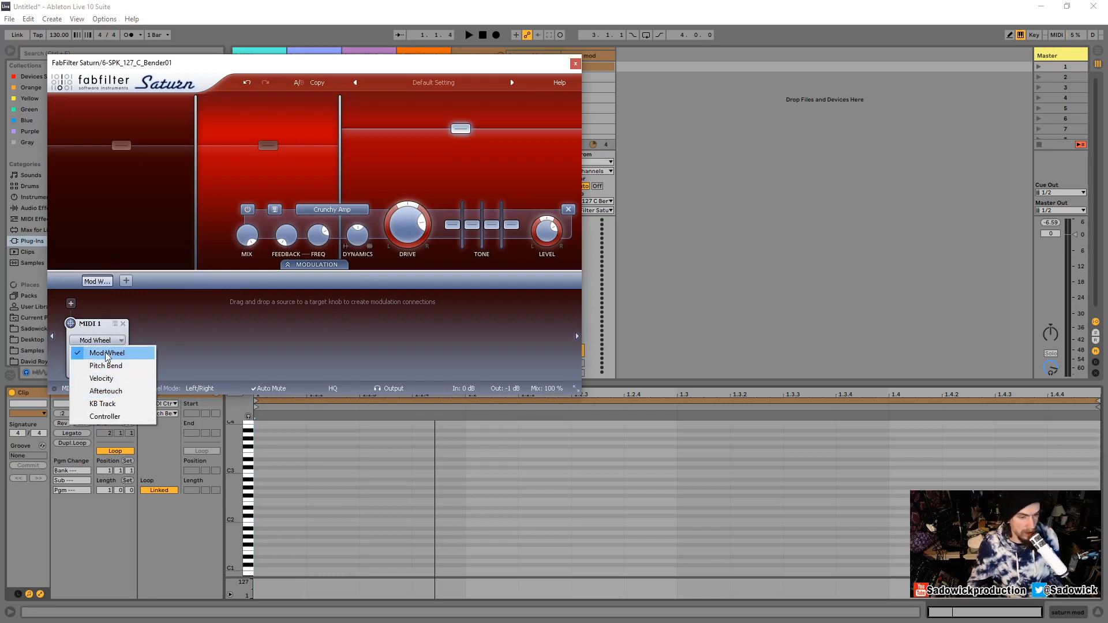
{"action": "left_click", "coordinate": [106, 353]}
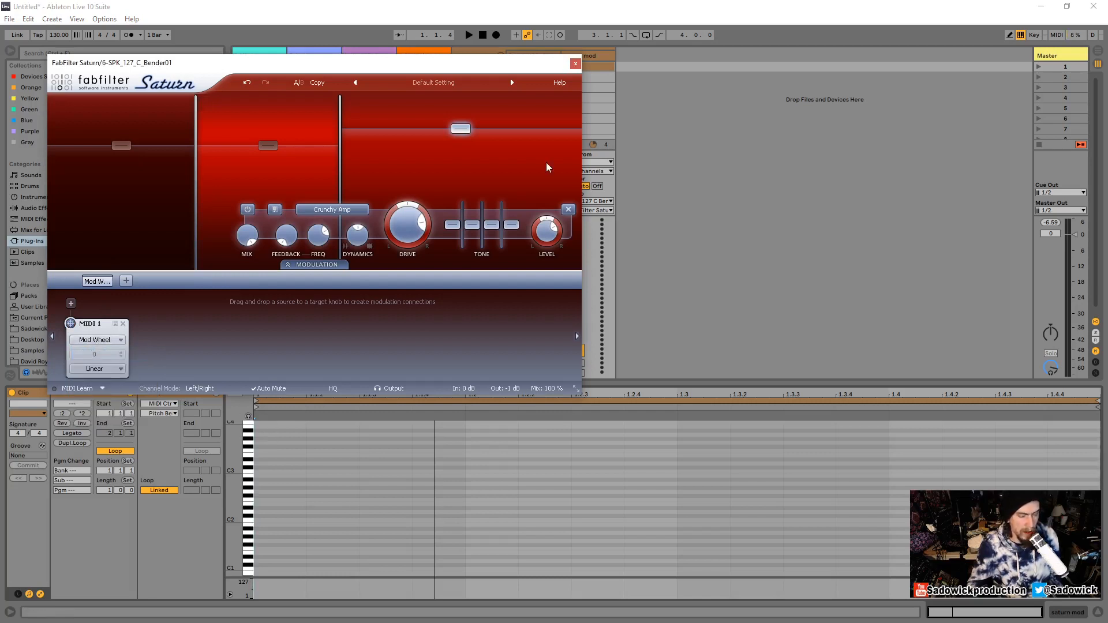
{"action": "left_click_drag", "start_coordinate": [500, 66], "coordinate": [468, 32]}
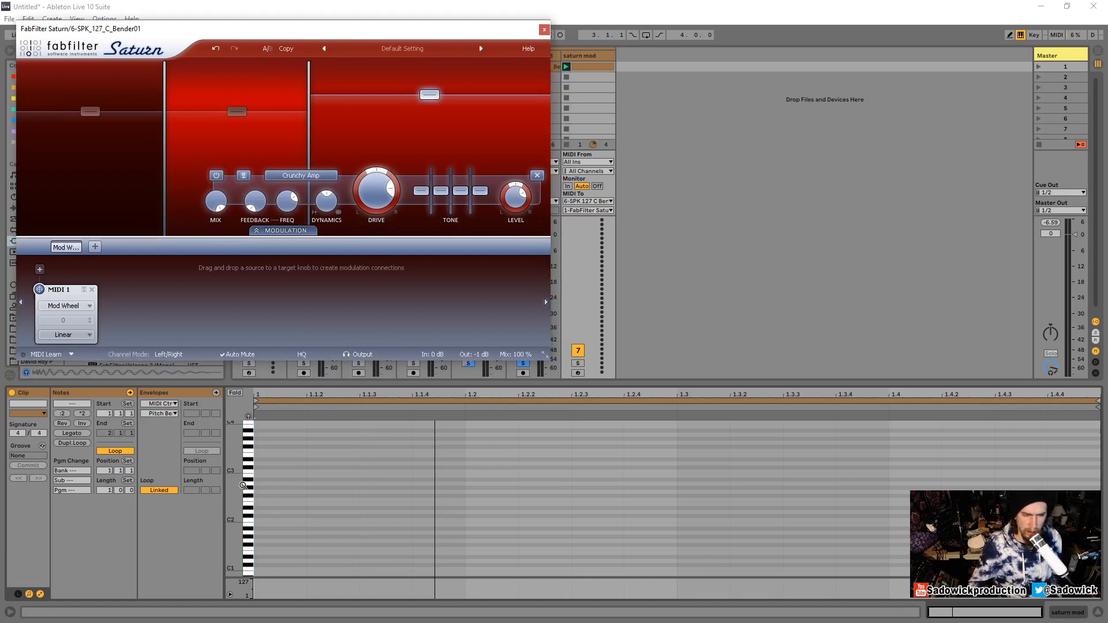
Show the envelope editor for the saturn mod clip in place of its notes
{"action": "left_click", "coordinate": [40, 594]}
{"action": "left_click", "coordinate": [40, 594]}
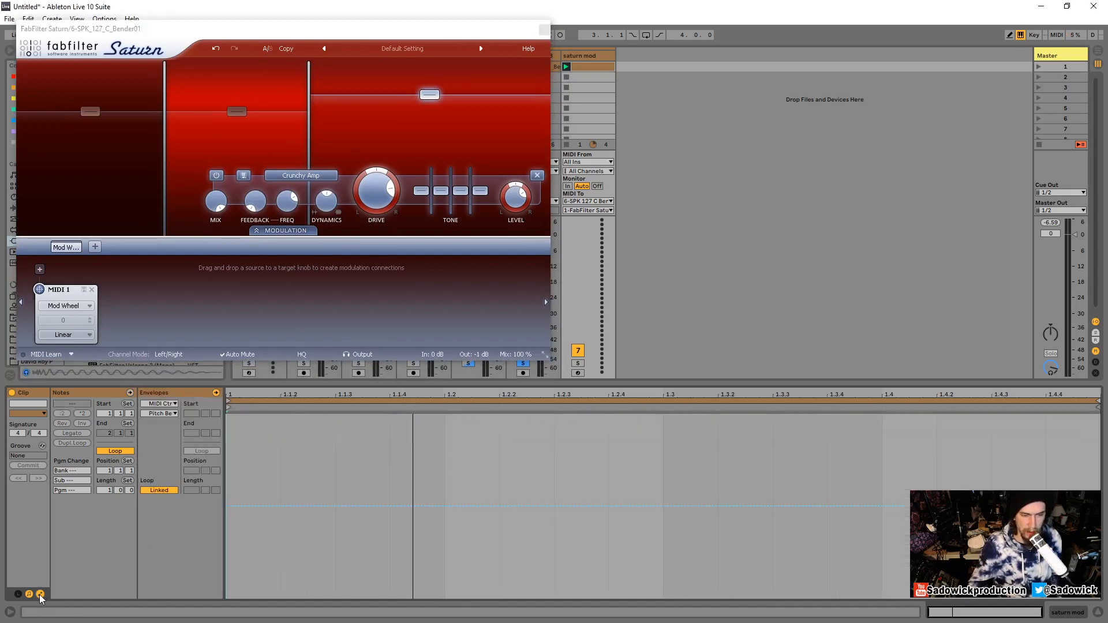
{"action": "left_click", "coordinate": [40, 594]}
{"action": "left_click", "coordinate": [39, 594]}
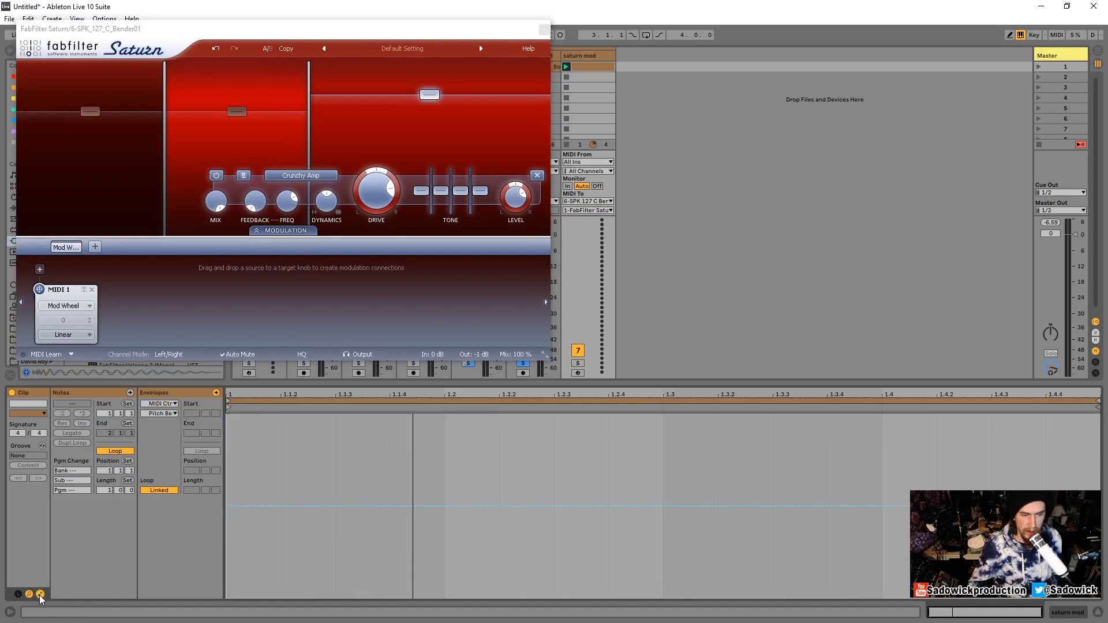
Choose MIDI Ctrl and 1 - Modulation as the clip envelope to edit
{"action": "left_click", "coordinate": [162, 405]}
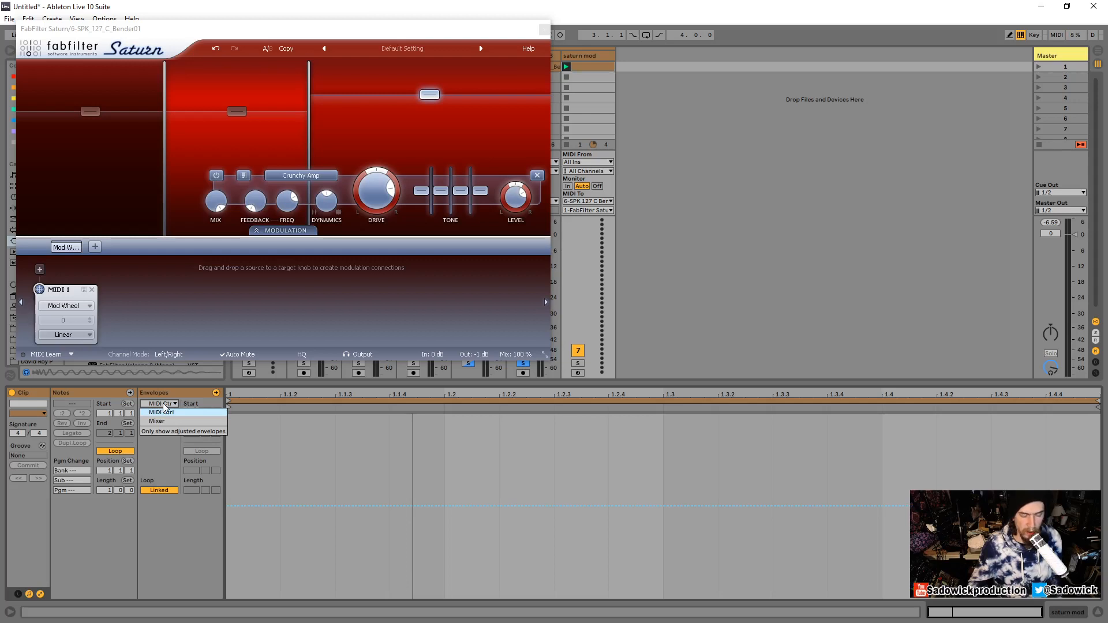
{"action": "left_click", "coordinate": [164, 407]}
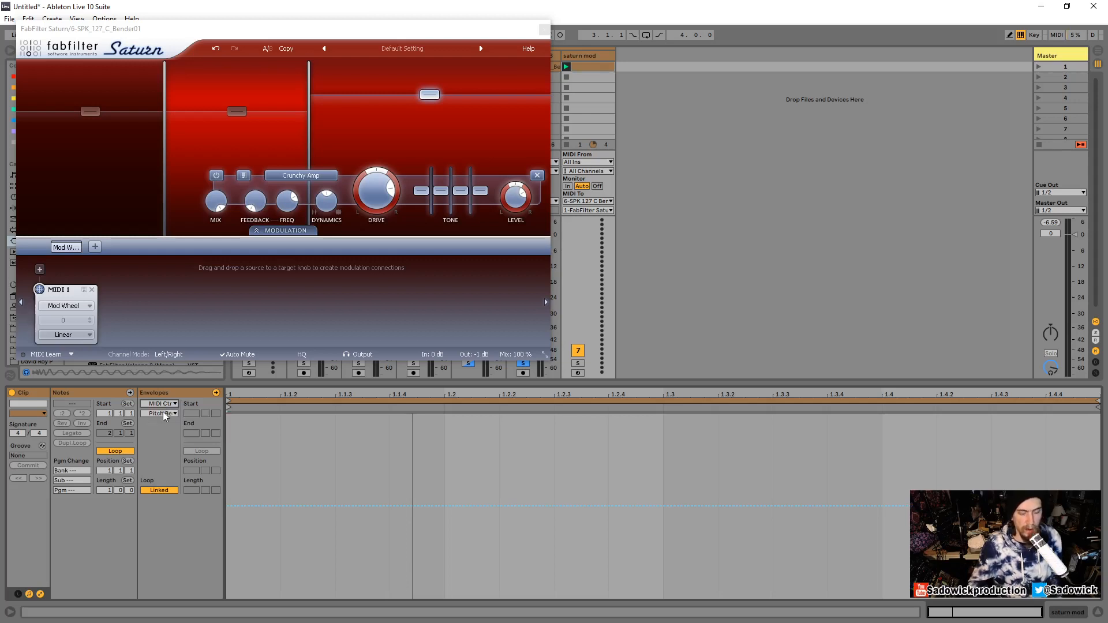
{"action": "left_click", "coordinate": [164, 415]}
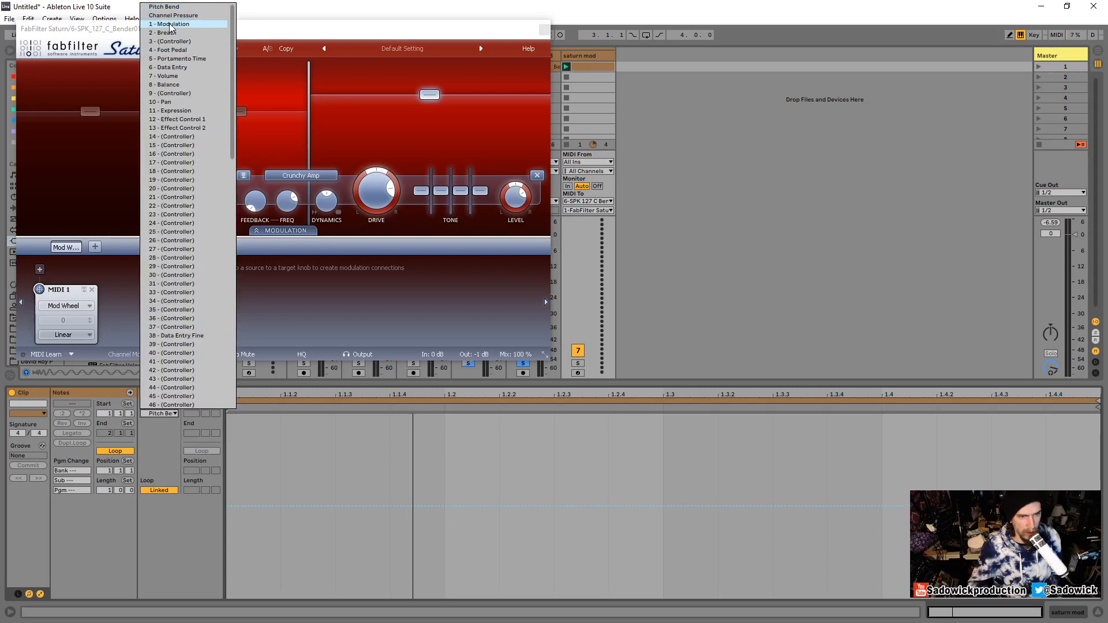
{"action": "scroll", "coordinate": [173, 300], "scroll_direction": "down", "scroll_amount": 6}
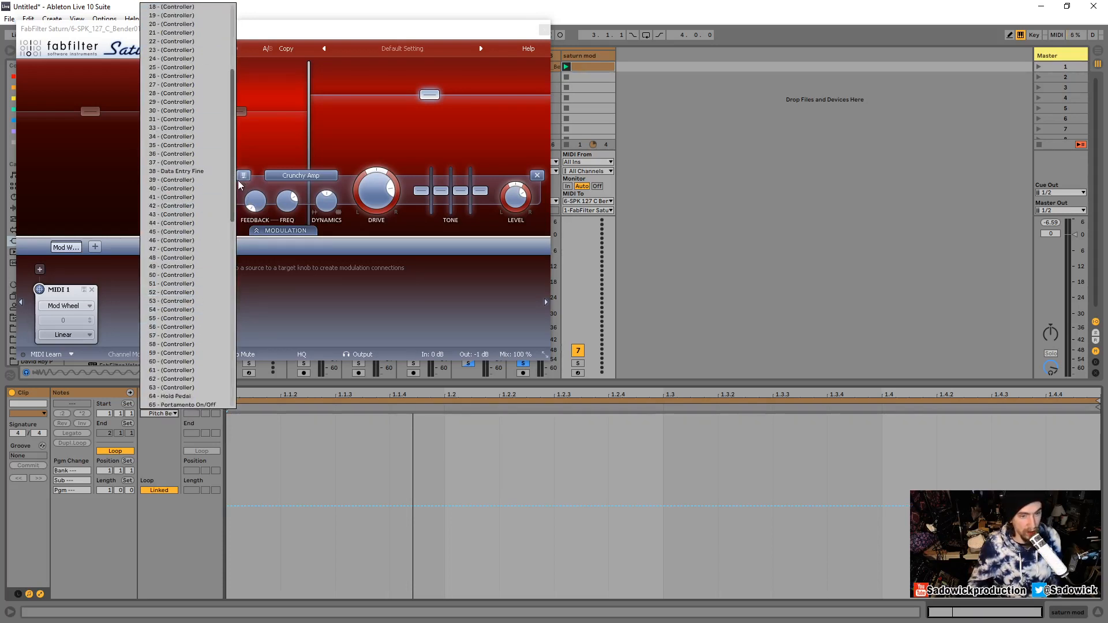
{"action": "scroll", "coordinate": [233, 192], "scroll_direction": "up", "scroll_amount": 6}
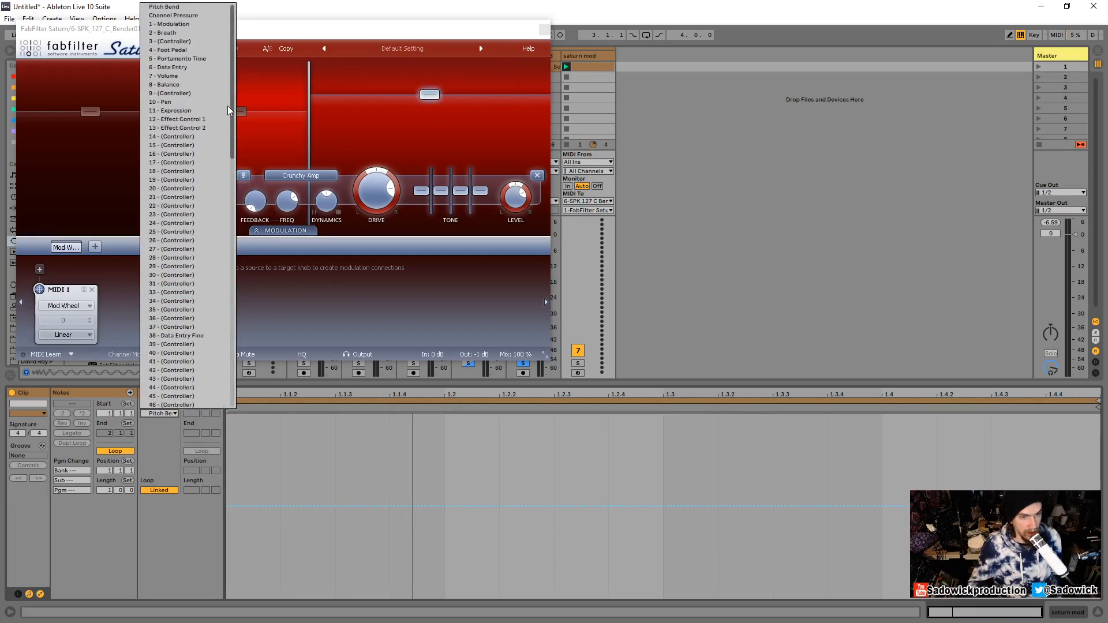
{"action": "left_click", "coordinate": [182, 25]}
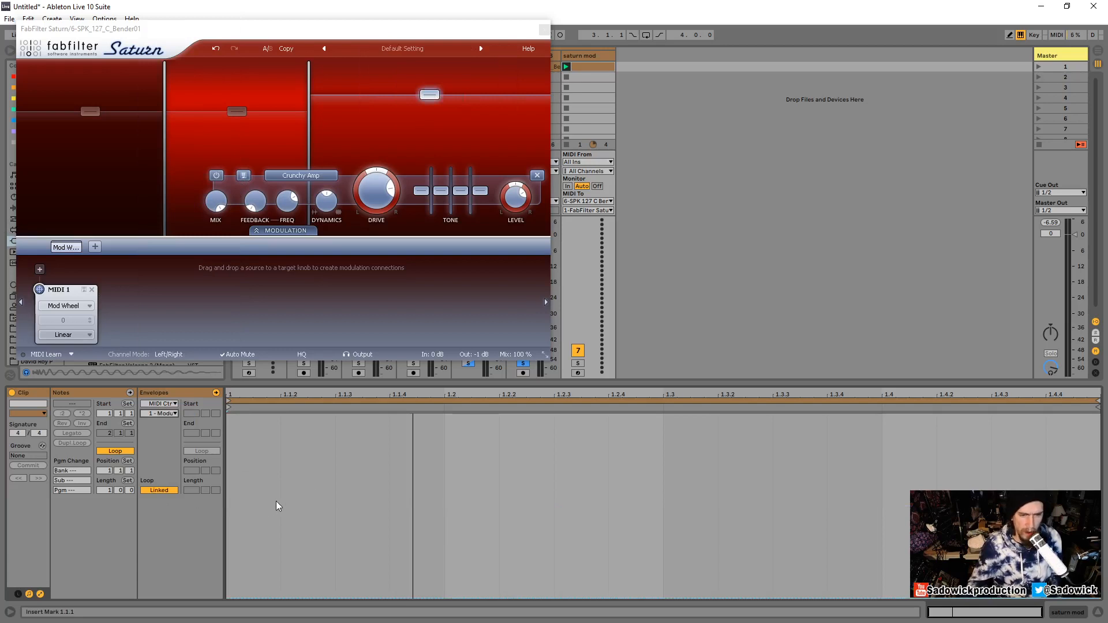
Draw a modulation envelope rising from low to maximum at 1.2, dipping low at 1.3 and returning to maximum at 1.4
{"action": "left_click_drag", "start_coordinate": [252, 460], "coordinate": [444, 414]}
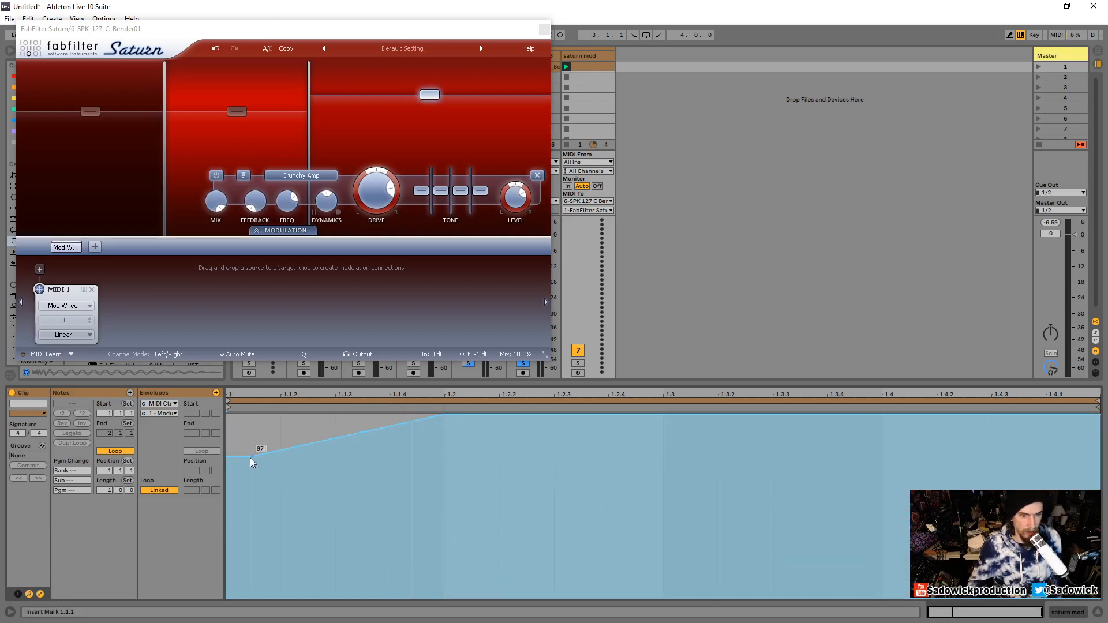
{"action": "left_click_drag", "start_coordinate": [252, 456], "coordinate": [390, 575]}
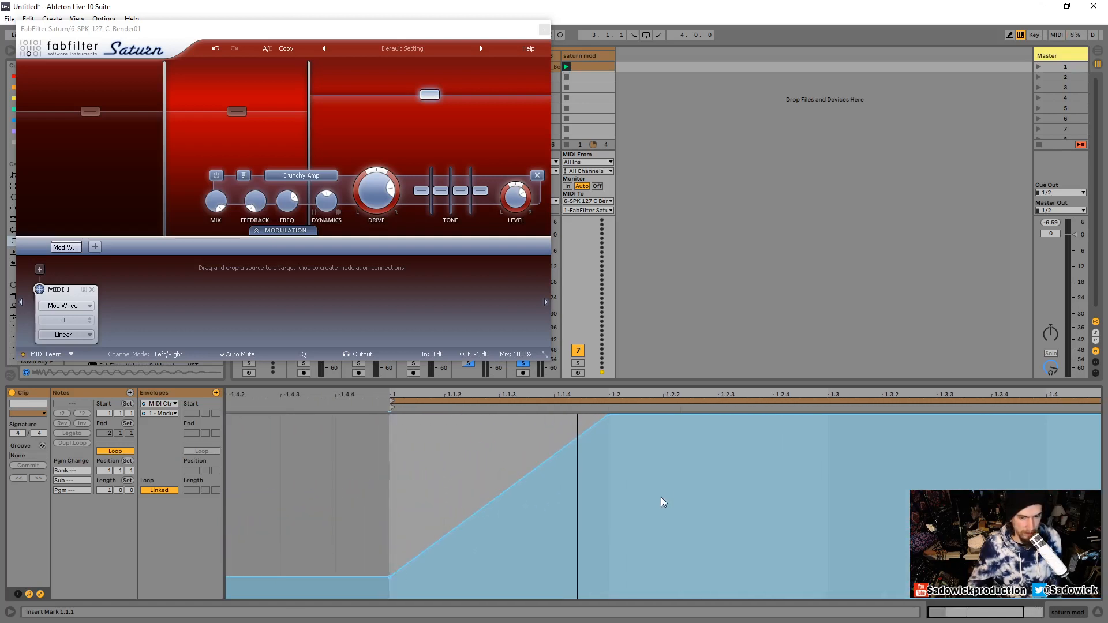
{"action": "left_click_drag", "start_coordinate": [647, 394], "coordinate": [880, 416]}
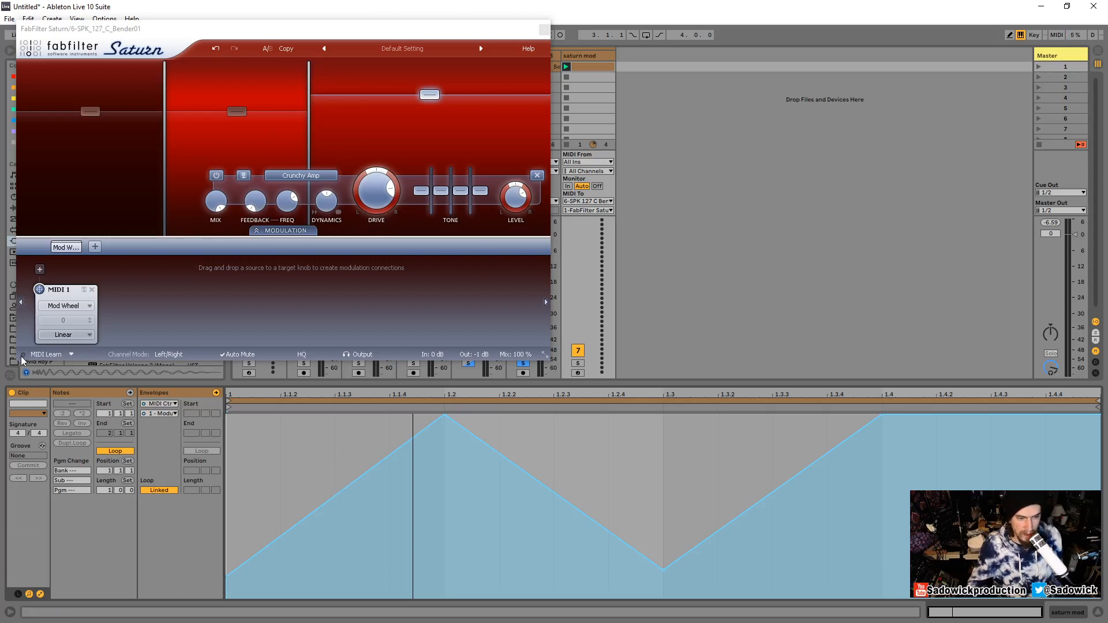
Play the set with the saturn mod clip running and with it stopped to compare Saturn's MIDI activity
{"action": "key", "text": "space"}
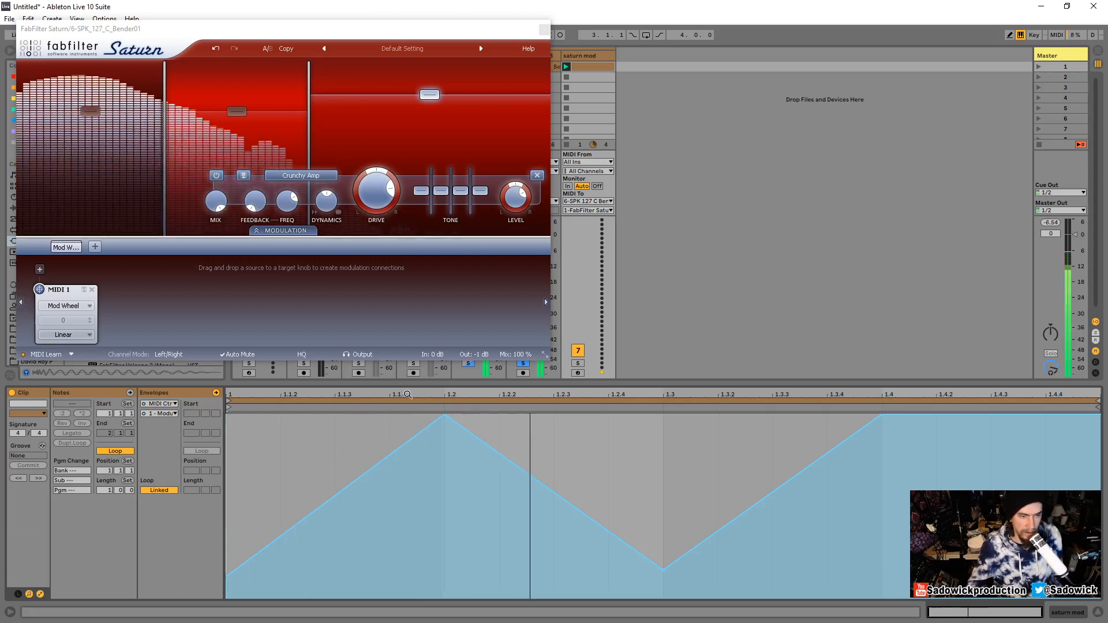
{"action": "key", "text": "space"}
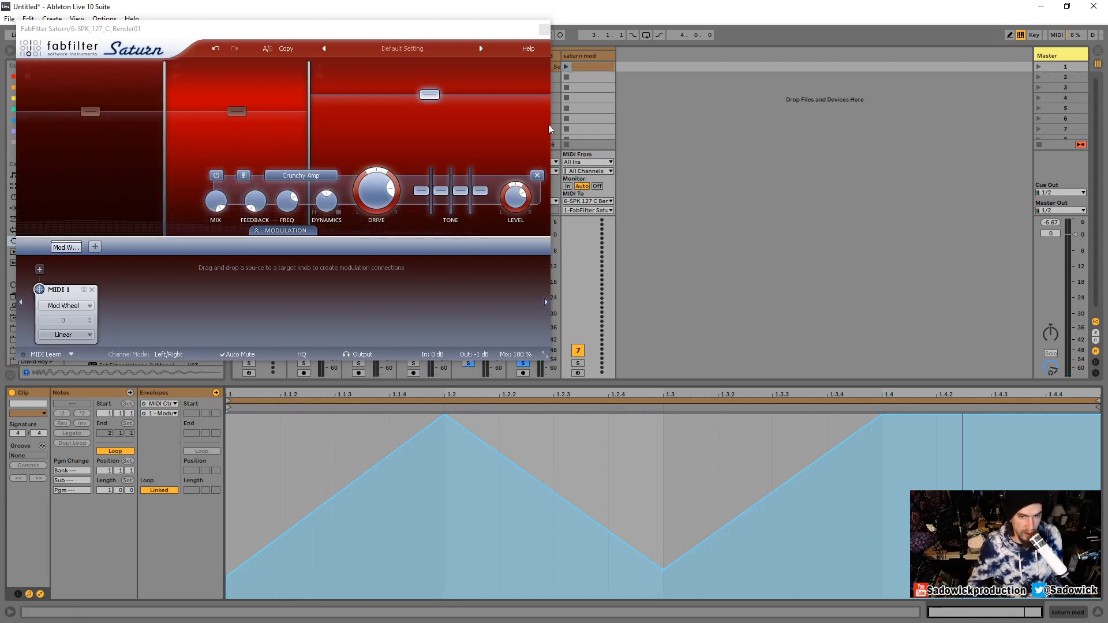
{"action": "left_click", "coordinate": [567, 145]}
{"action": "key", "text": "space"}
Reduce Saturn's interface size and compare playback before and after relaunching the bass group's clips
{"action": "left_click", "coordinate": [544, 354]}
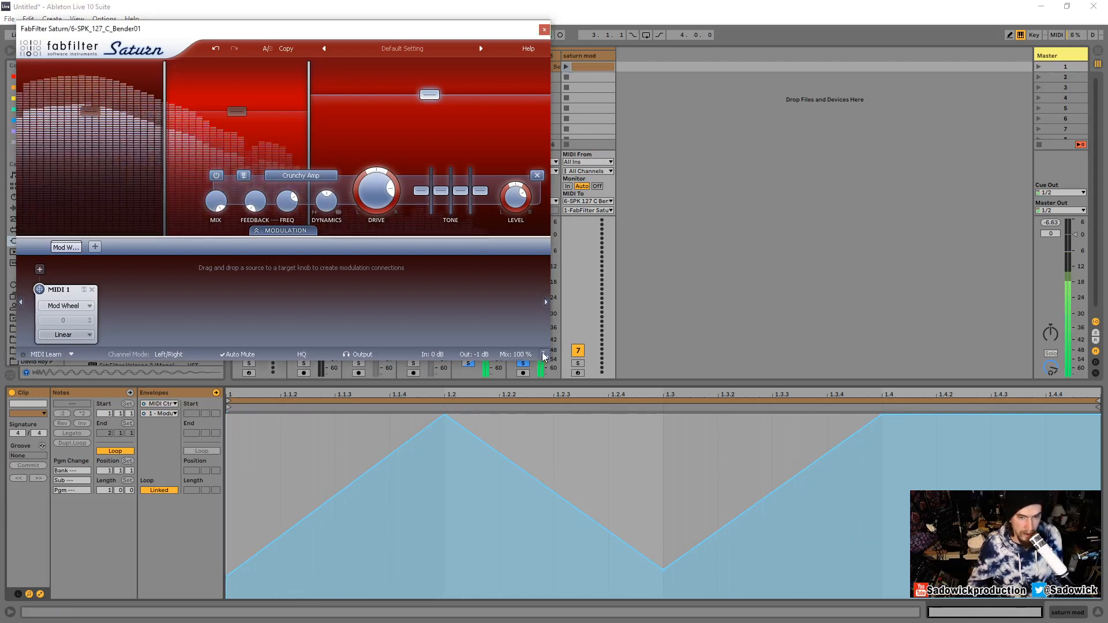
{"action": "left_click", "coordinate": [568, 368]}
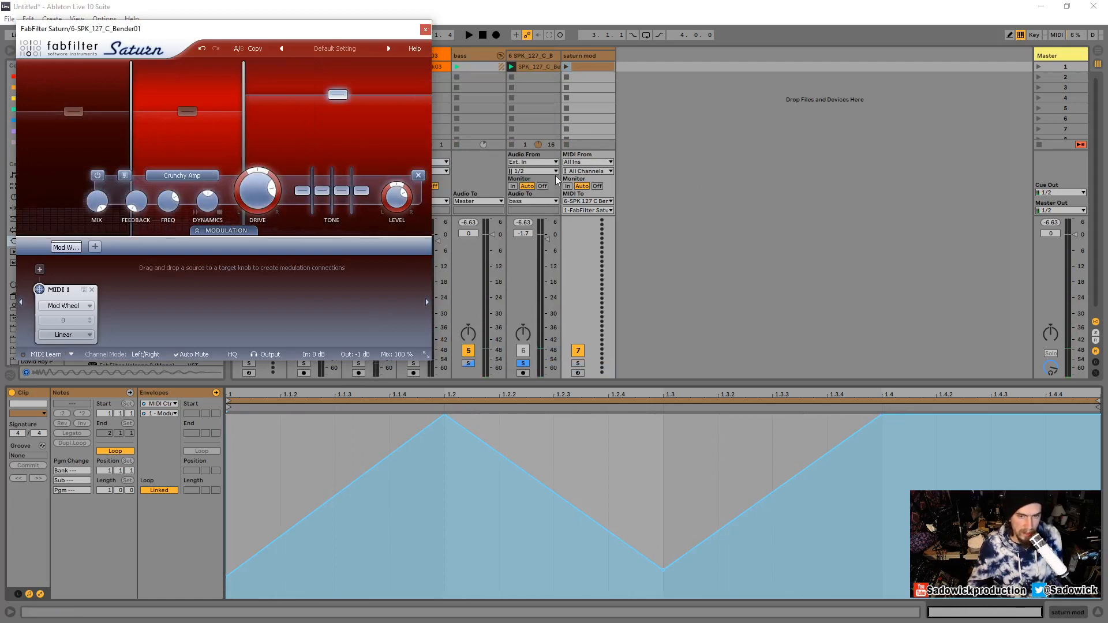
{"action": "key", "text": "space"}
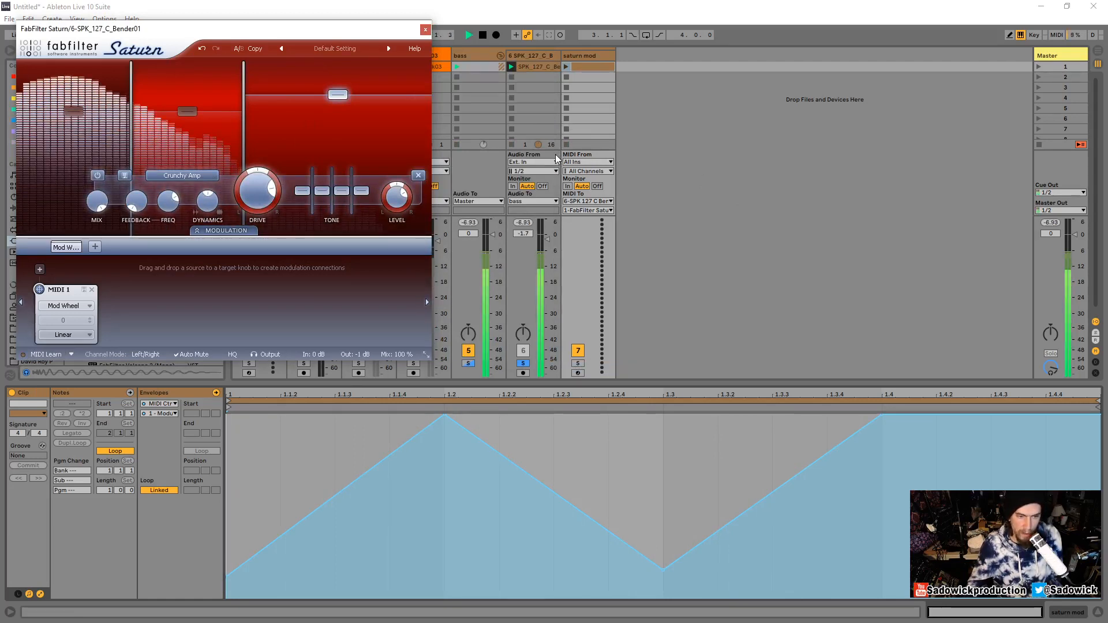
{"action": "key", "text": "space"}
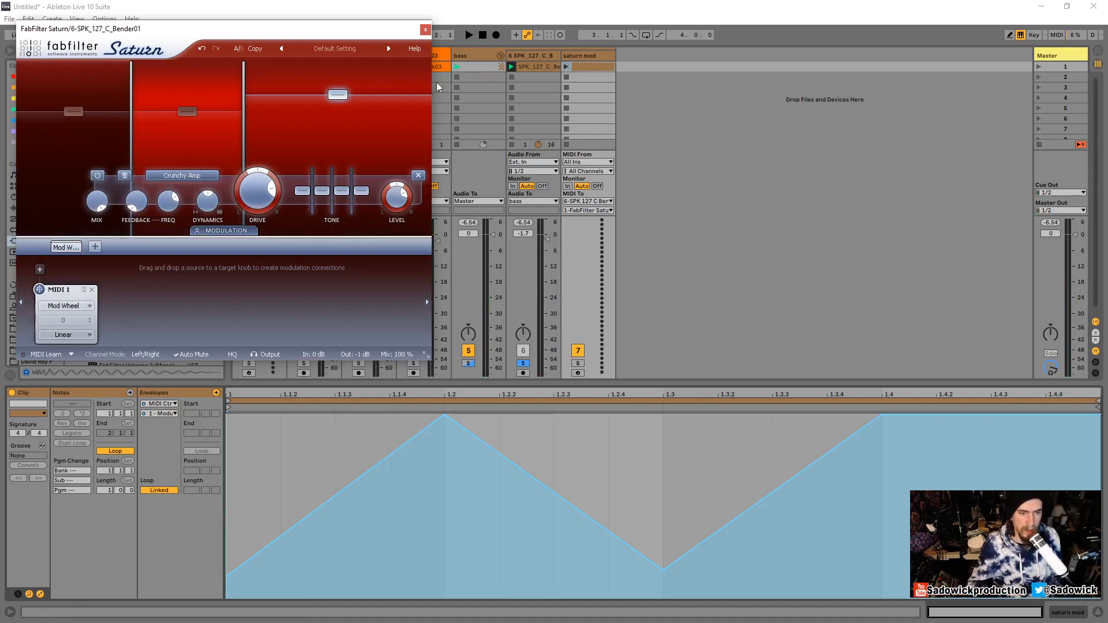
{"action": "left_click", "coordinate": [457, 68]}
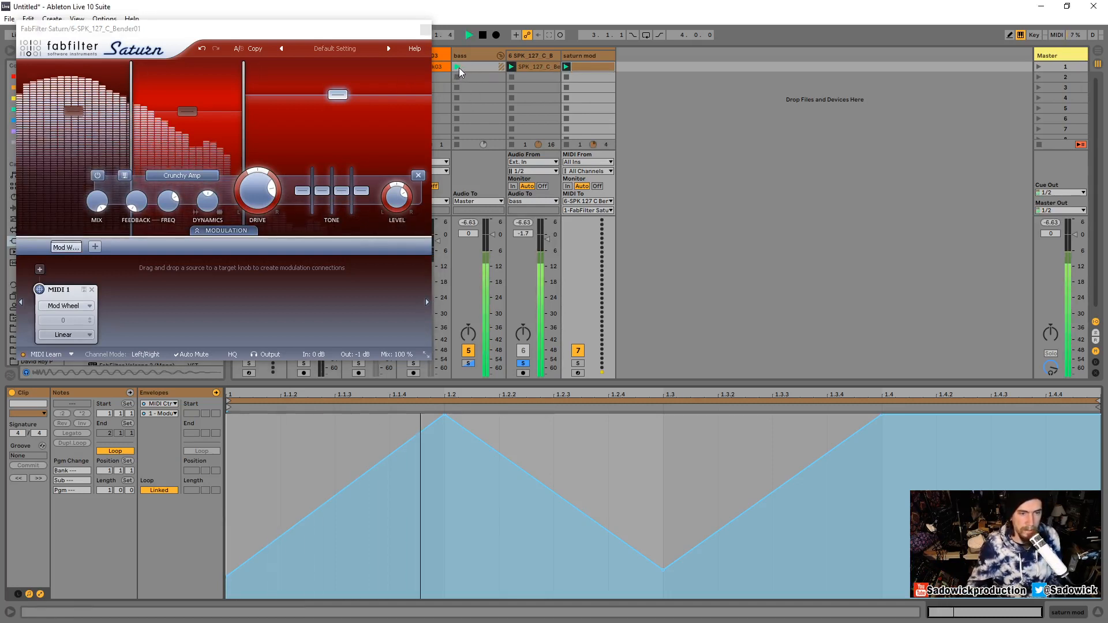
{"action": "key", "text": "space"}
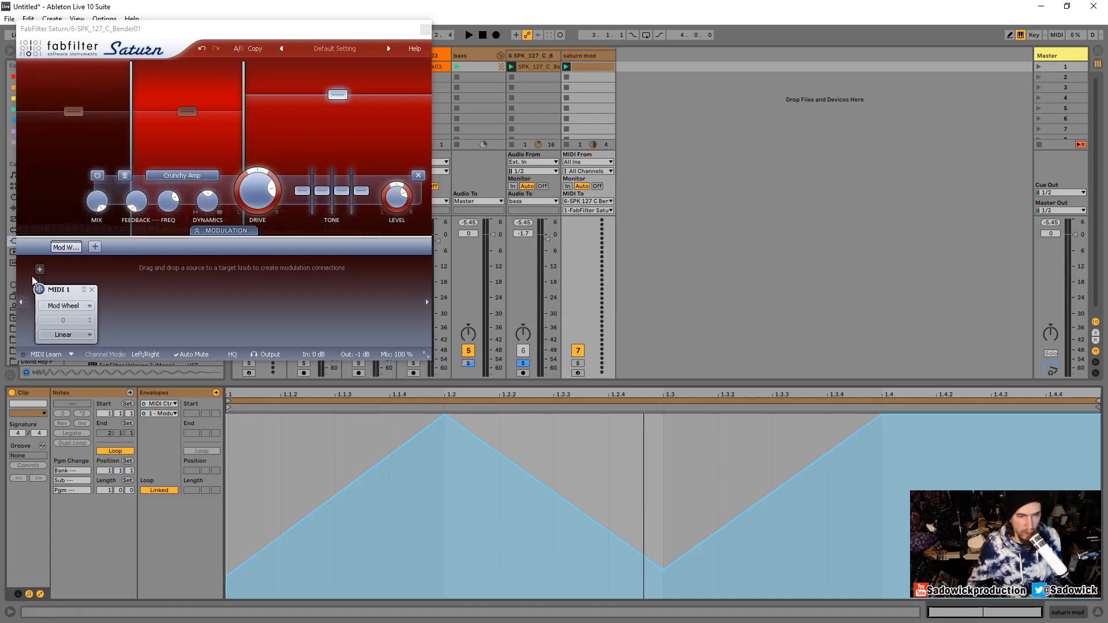
Select Saturn's middle band and try moving its level by hand during playback
{"action": "left_click", "coordinate": [189, 111]}
{"action": "key", "text": "space"}
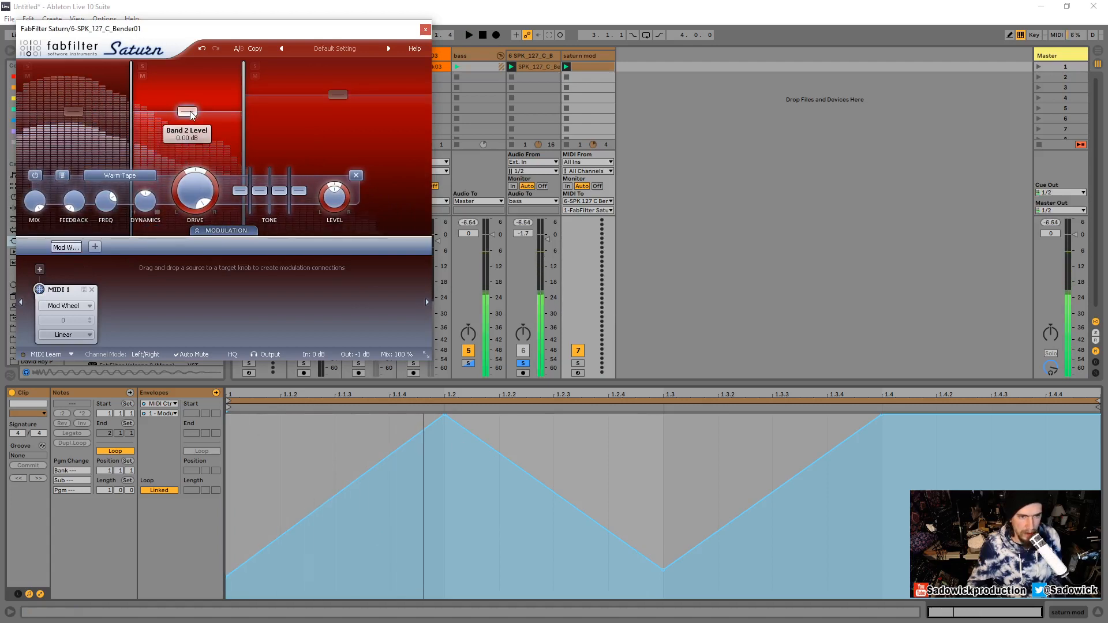
{"action": "mouse_move", "coordinate": [188, 109]}
{"action": "left_mouse_down"}
{"action": "mouse_move", "coordinate": [186, 139]}
{"action": "mouse_move", "coordinate": [186, 94]}
{"action": "mouse_move", "coordinate": [185, 125]}
{"action": "mouse_move", "coordinate": [186, 111]}
{"action": "left_mouse_up"}
{"action": "key", "text": "space"}
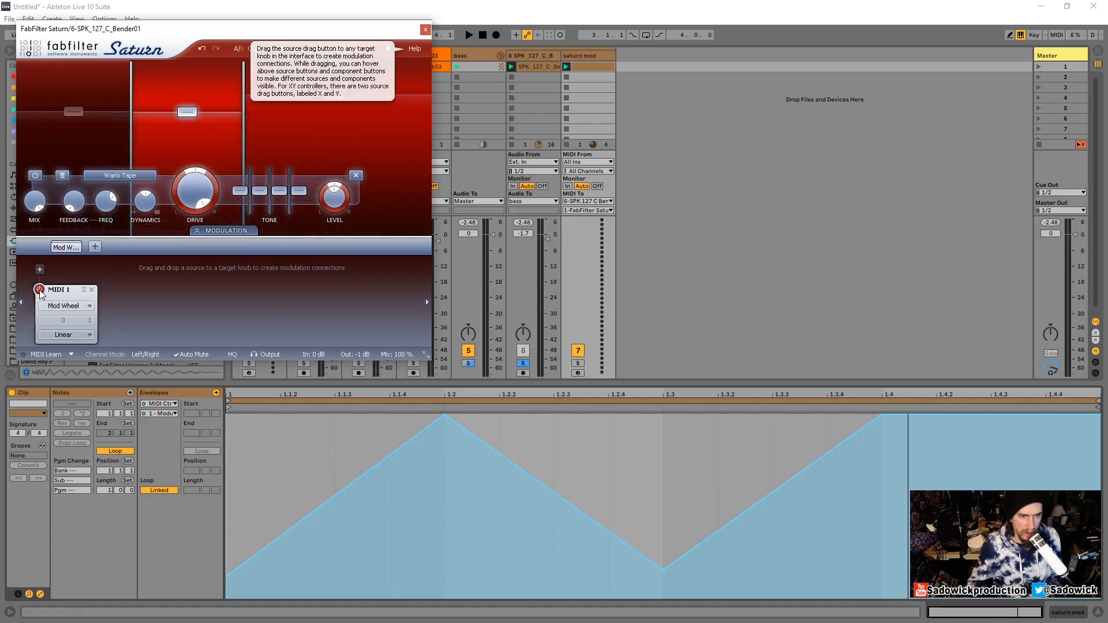
Assign the mod wheel source to the middle band's Drive in Saturn and raise the modulation amount to about 0.795
{"action": "left_click_drag", "start_coordinate": [40, 291], "coordinate": [195, 190]}
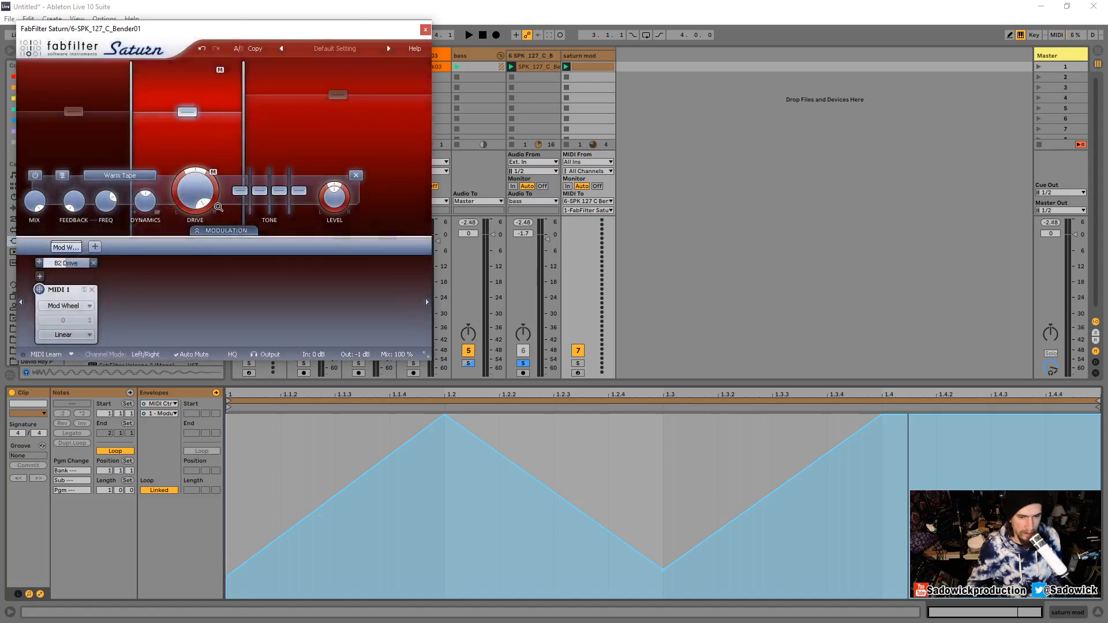
{"action": "key", "text": "space"}
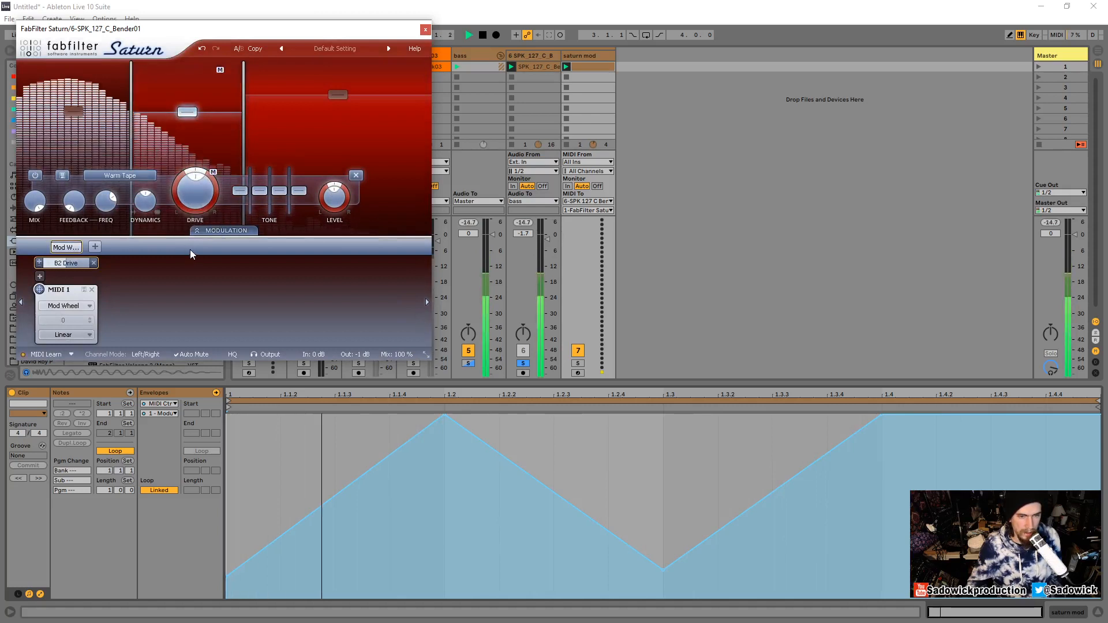
{"action": "left_click", "coordinate": [39, 291]}
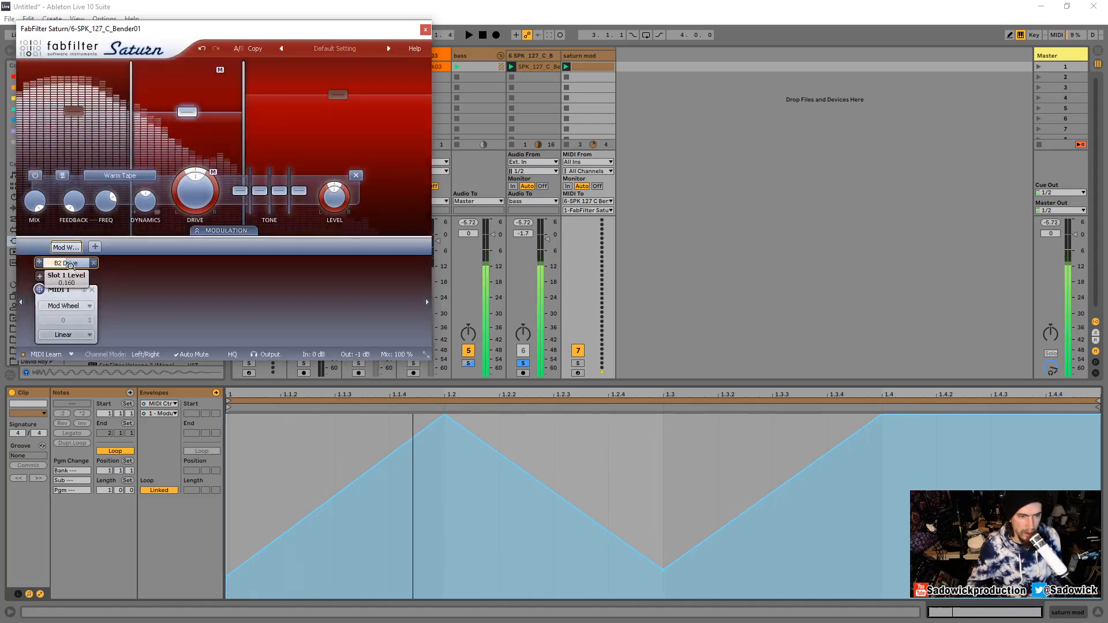
{"action": "left_click_drag", "start_coordinate": [70, 265], "coordinate": [127, 240]}
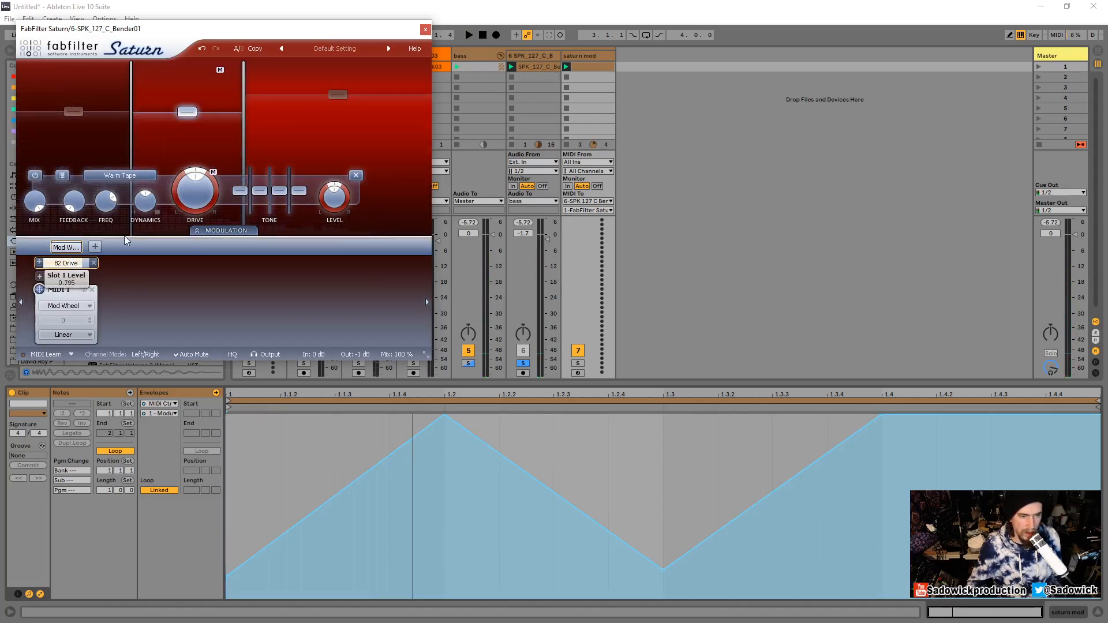
Play and stop the set to audition the middle band's Drive modulation, and close the Saturn window
{"action": "key", "text": "space"}
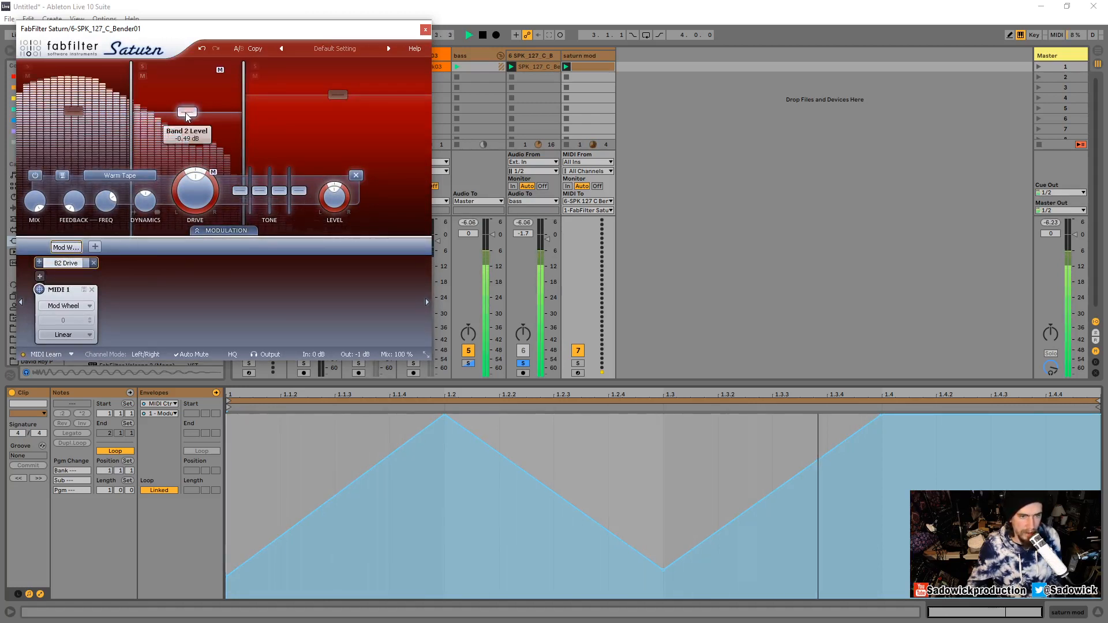
{"action": "key", "text": "space"}
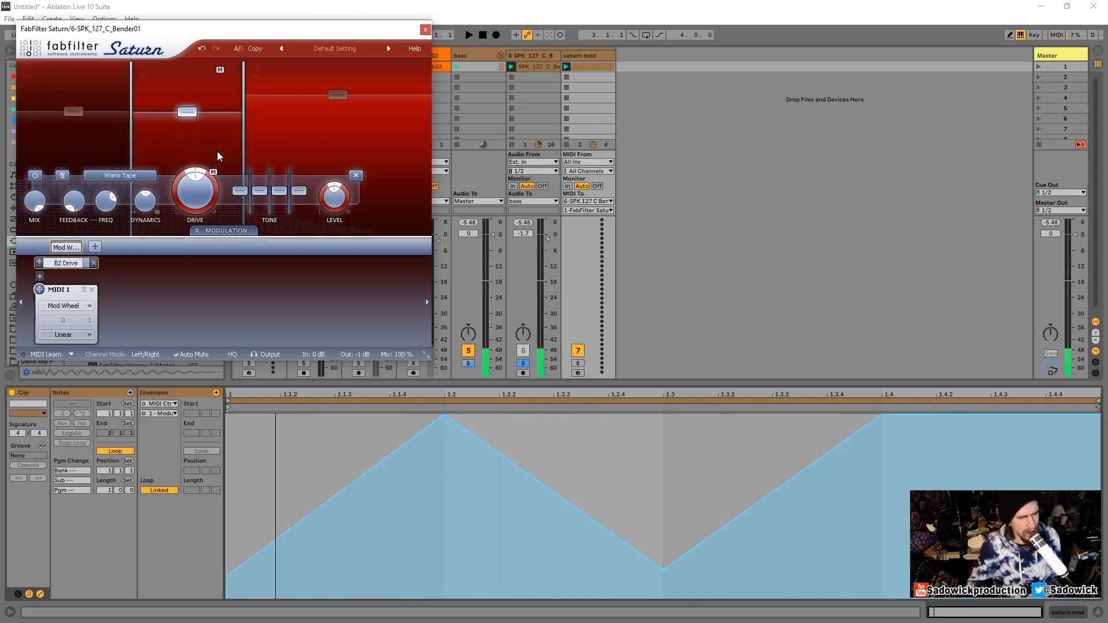
{"action": "key", "text": "space"}
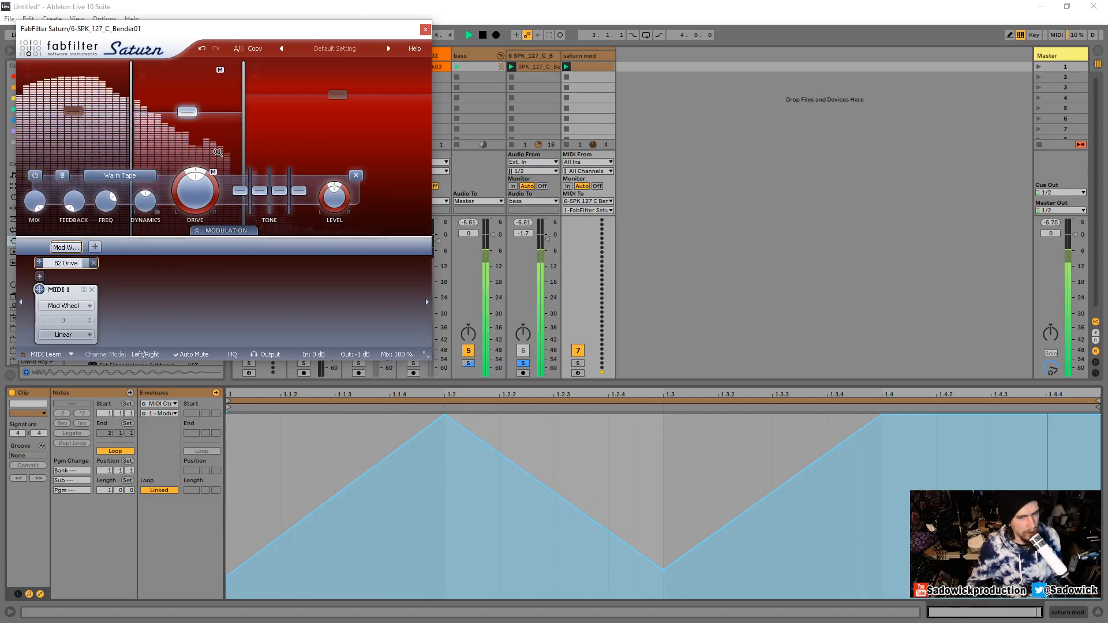
{"action": "key", "text": "space"}
{"action": "left_click", "coordinate": [425, 29]}
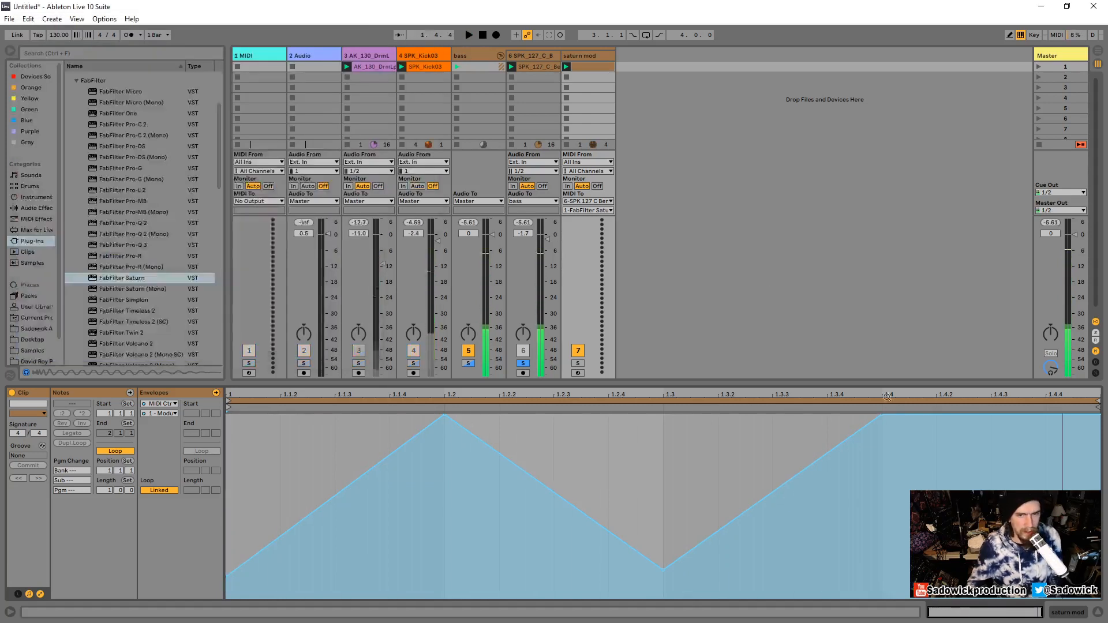
Insert FabFilter Volcano 2 before Saturn in the 6-SPK_127_C_Bender01 track's device chain
{"action": "left_click", "coordinate": [1067, 614]}
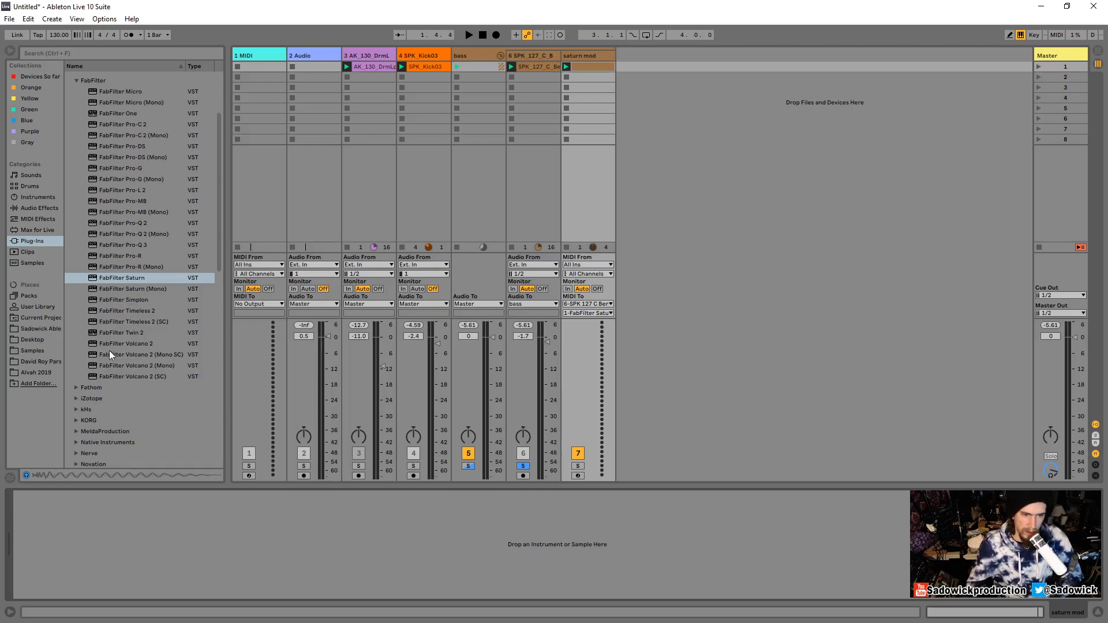
{"action": "left_click", "coordinate": [122, 345]}
{"action": "mouse_move", "coordinate": [564, 89]}
{"action": "left_mouse_down"}
{"action": "mouse_move", "coordinate": [618, 155]}
{"action": "mouse_move", "coordinate": [523, 38]}
{"action": "mouse_move", "coordinate": [244, 511]}
{"action": "mouse_move", "coordinate": [168, 531]}
{"action": "mouse_move", "coordinate": [69, 533]}
{"action": "left_mouse_up"}
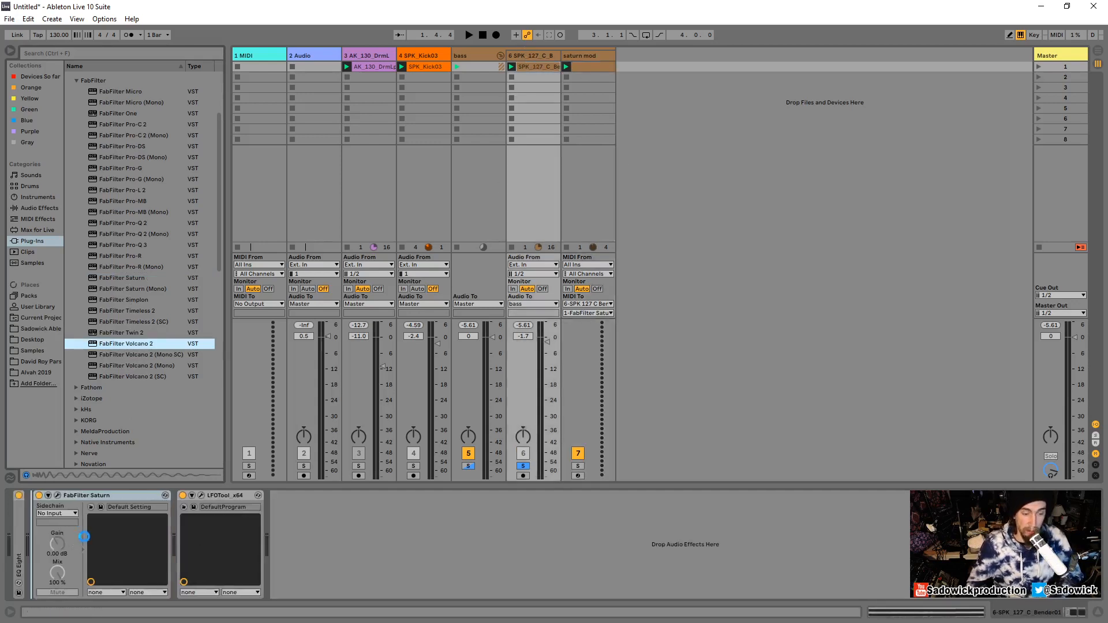
Load Volcano 2's Clean preset and set its interface size to Normal
{"action": "left_click", "coordinate": [450, 67]}
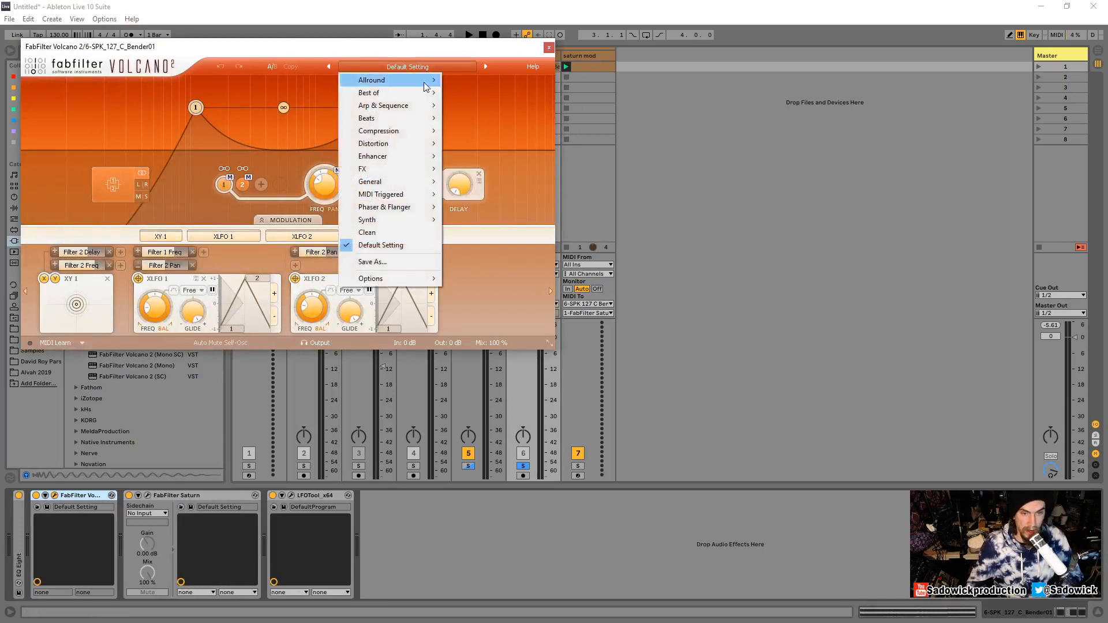
{"action": "left_click", "coordinate": [382, 226]}
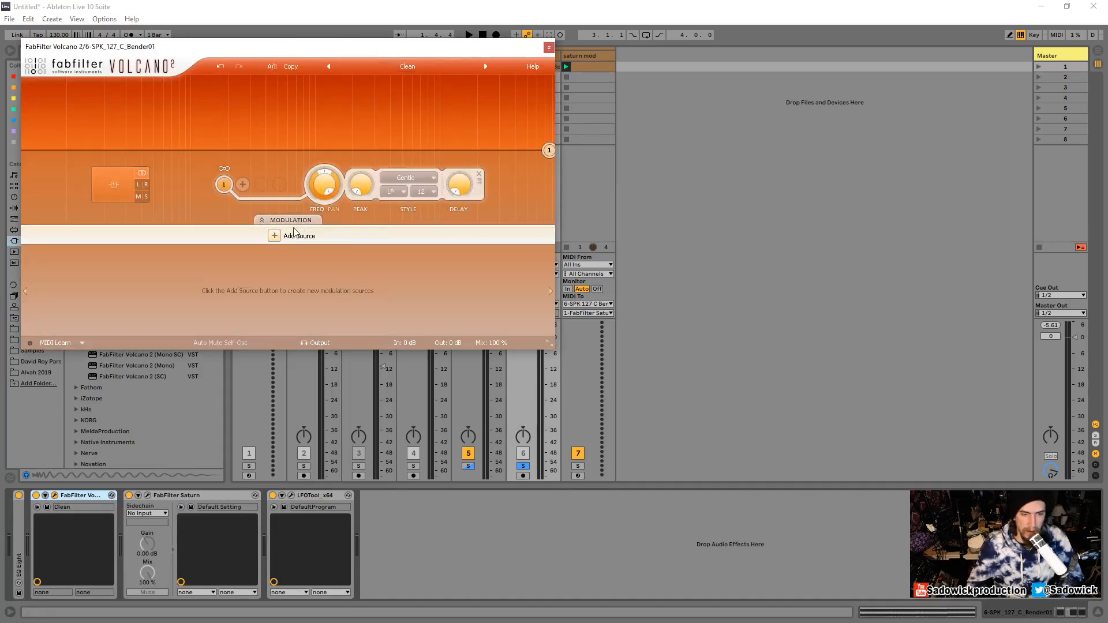
{"action": "left_click", "coordinate": [555, 351]}
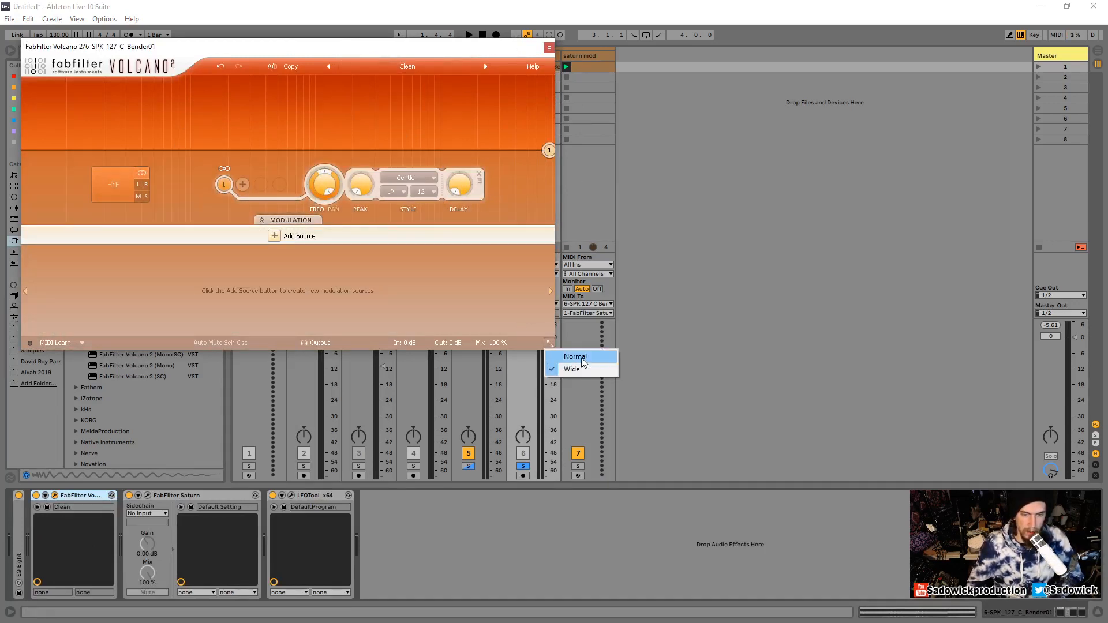
{"action": "left_click", "coordinate": [571, 359]}
Insert a MIDI track after the saturn mod track and rename it volcano mod
{"action": "left_click", "coordinate": [585, 56]}
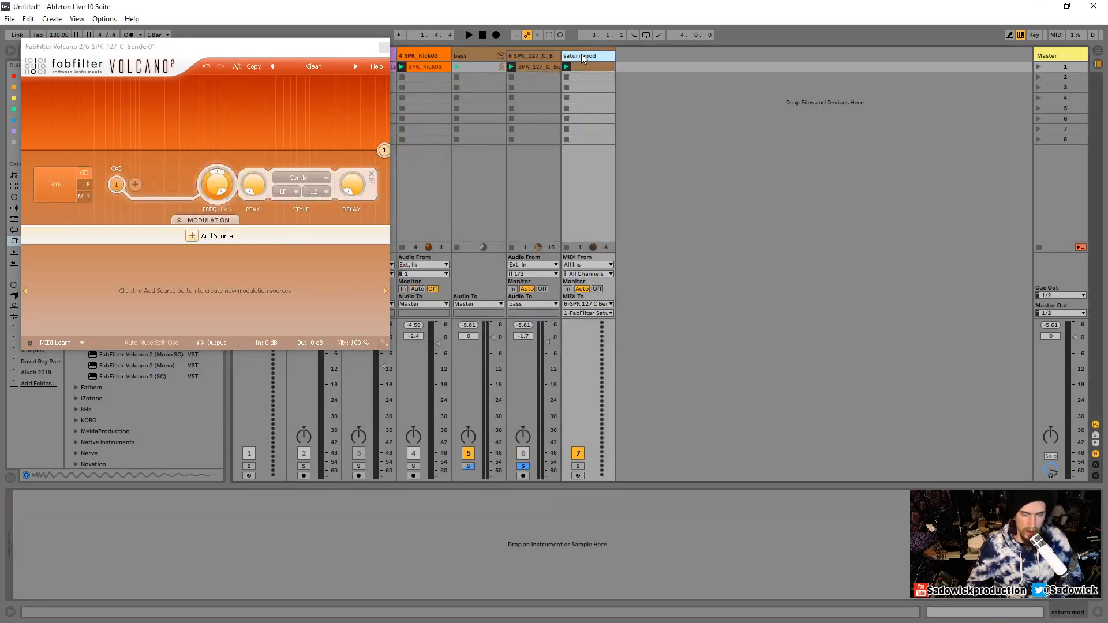
{"action": "right_click", "coordinate": [583, 58]}
{"action": "left_click", "coordinate": [639, 146]}
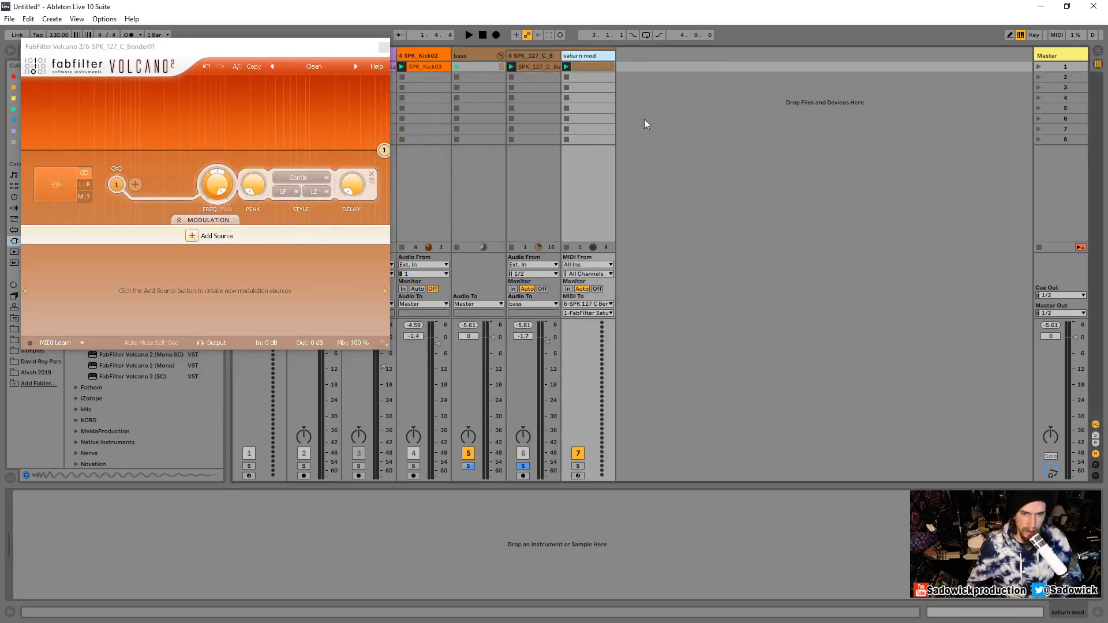
{"action": "right_click", "coordinate": [635, 56]}
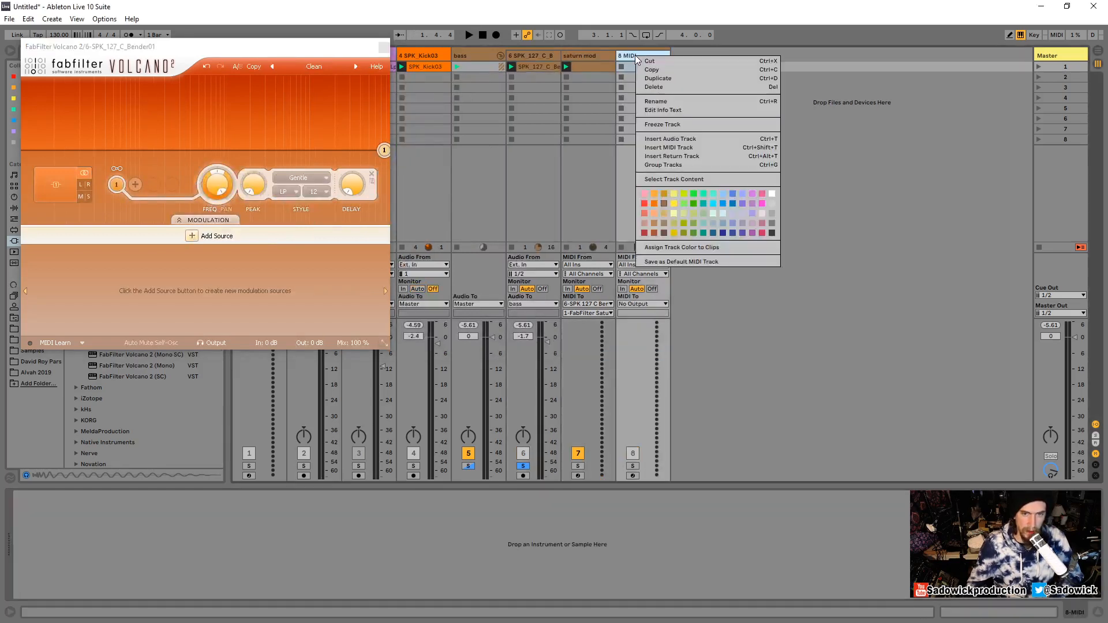
{"action": "left_click", "coordinate": [670, 102]}
{"action": "type", "text": "v"}
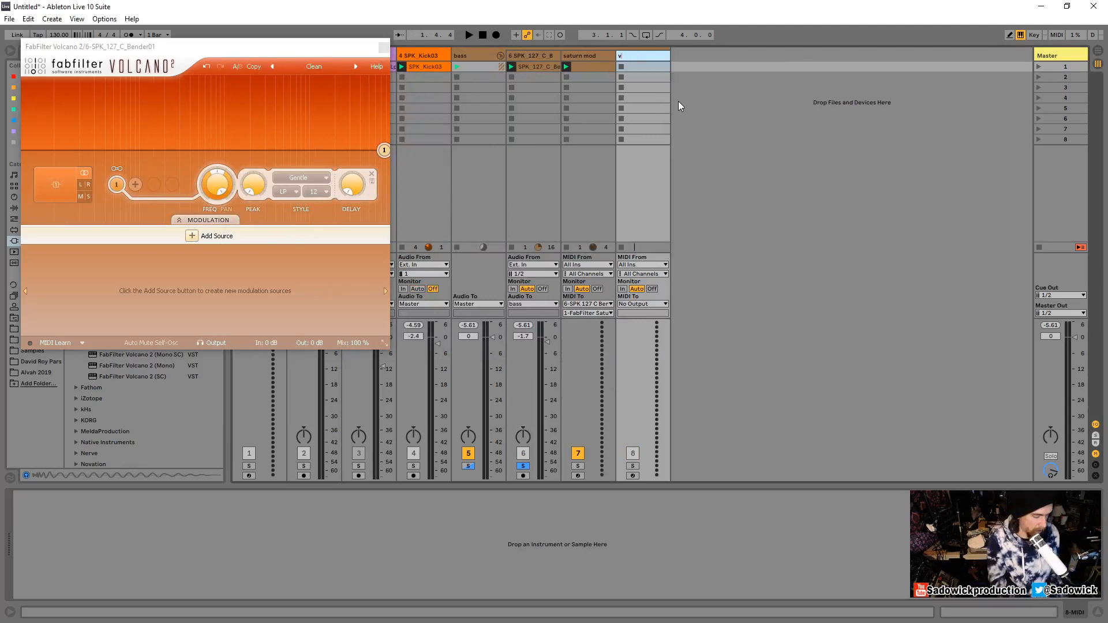
{"action": "type", "text": "olcano"}
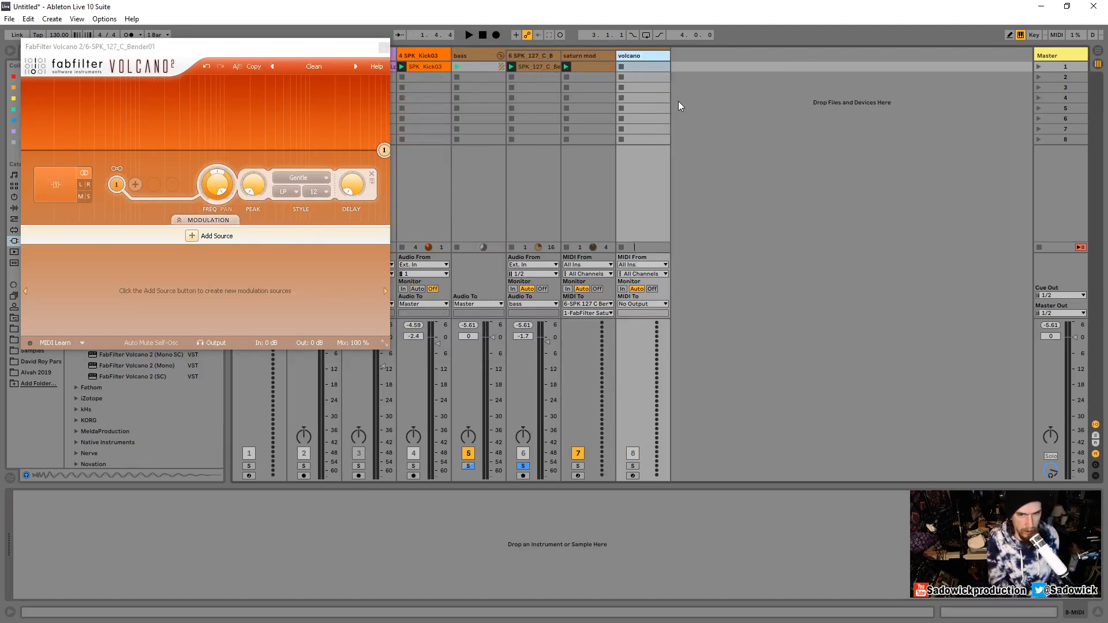
{"action": "type", "text": " mod"}
{"action": "key", "text": "Return"}
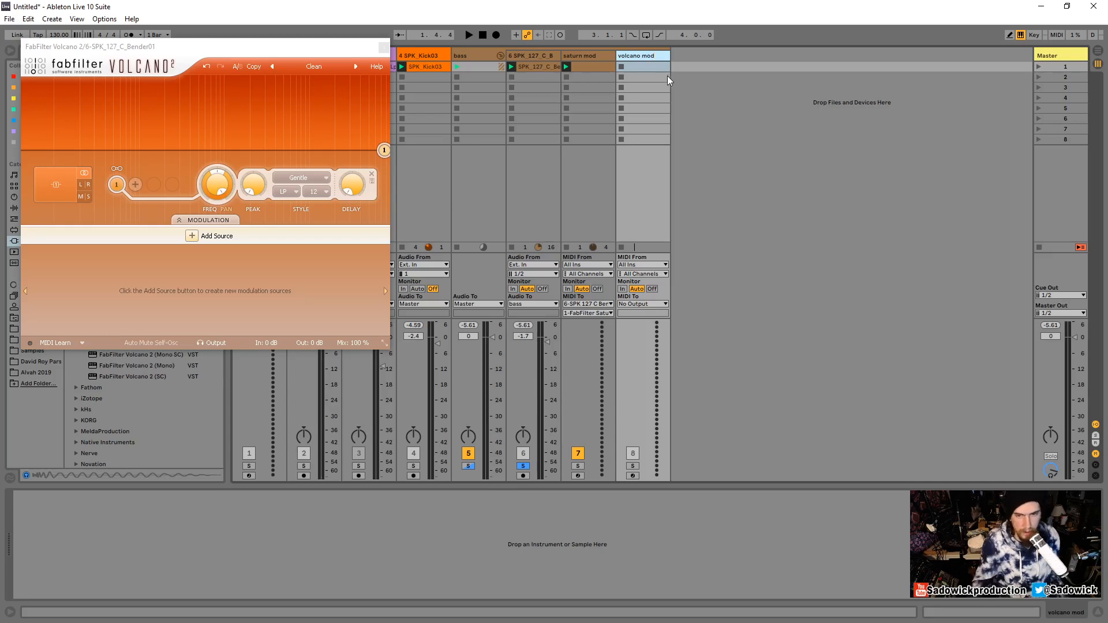
Create a MIDI clip in the volcano mod track's first slot, set its length to 2 bars and launch it
{"action": "double_click", "coordinate": [638, 67]}
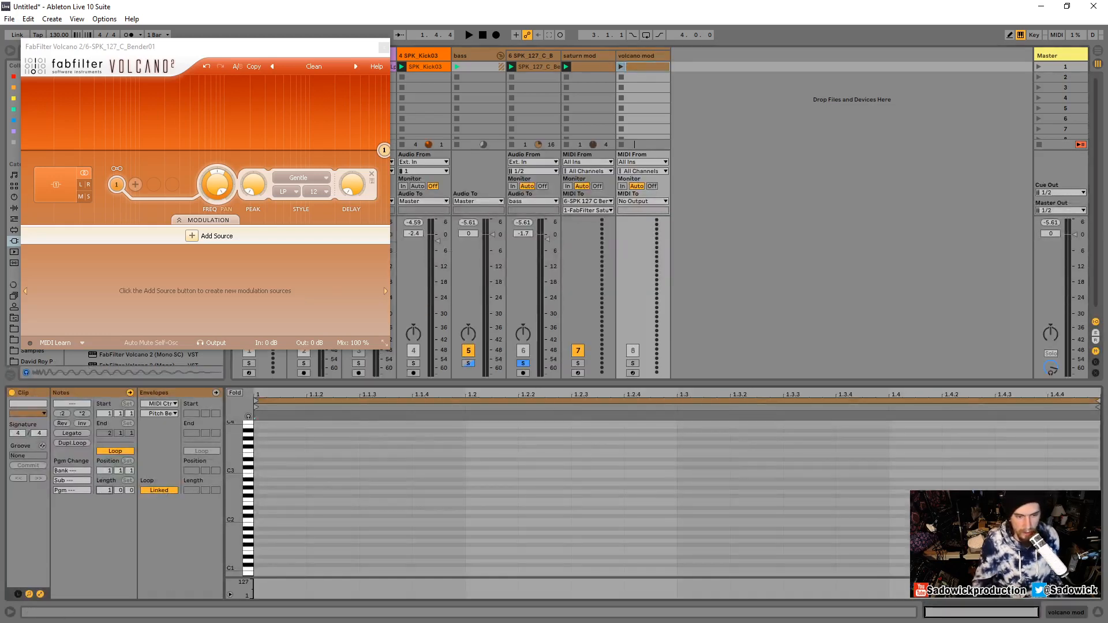
{"action": "left_click_drag", "start_coordinate": [101, 492], "coordinate": [102, 484]}
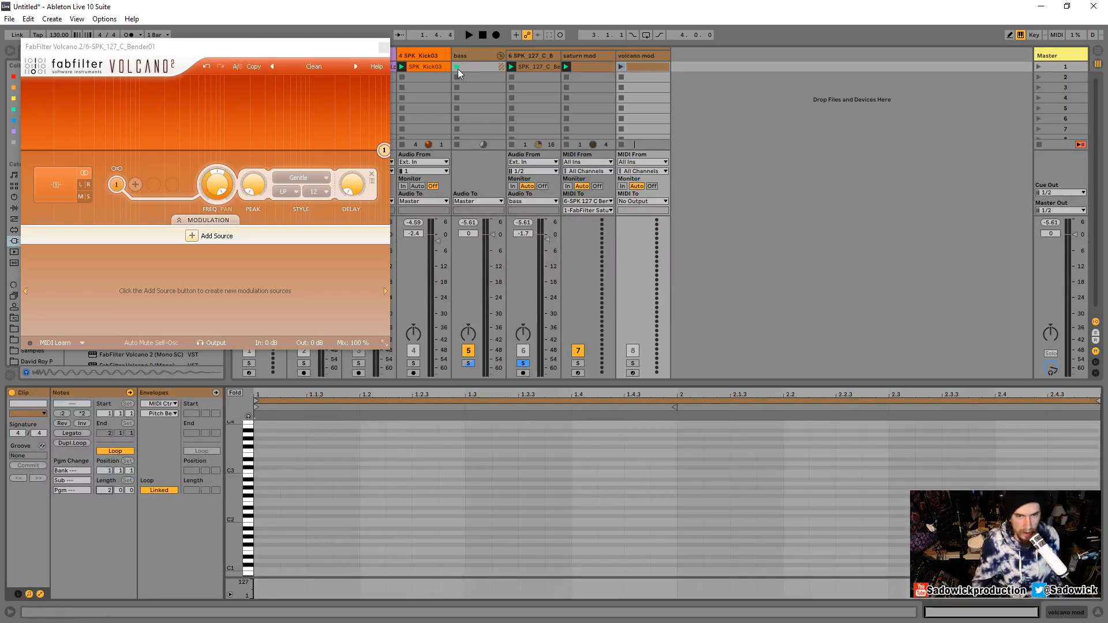
{"action": "left_click", "coordinate": [621, 67]}
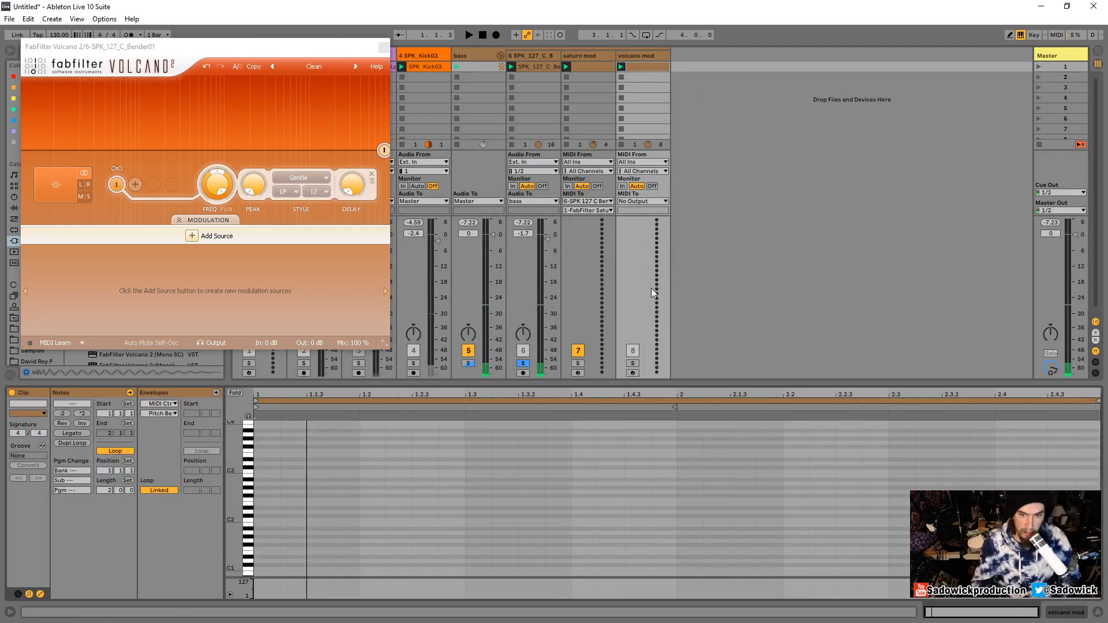
Route the volcano mod track's MIDI output to the 6-SPK_127_C_Bender01 track's FabFilter Volcano 2
{"action": "left_click", "coordinate": [635, 200]}
{"action": "left_click", "coordinate": [645, 240]}
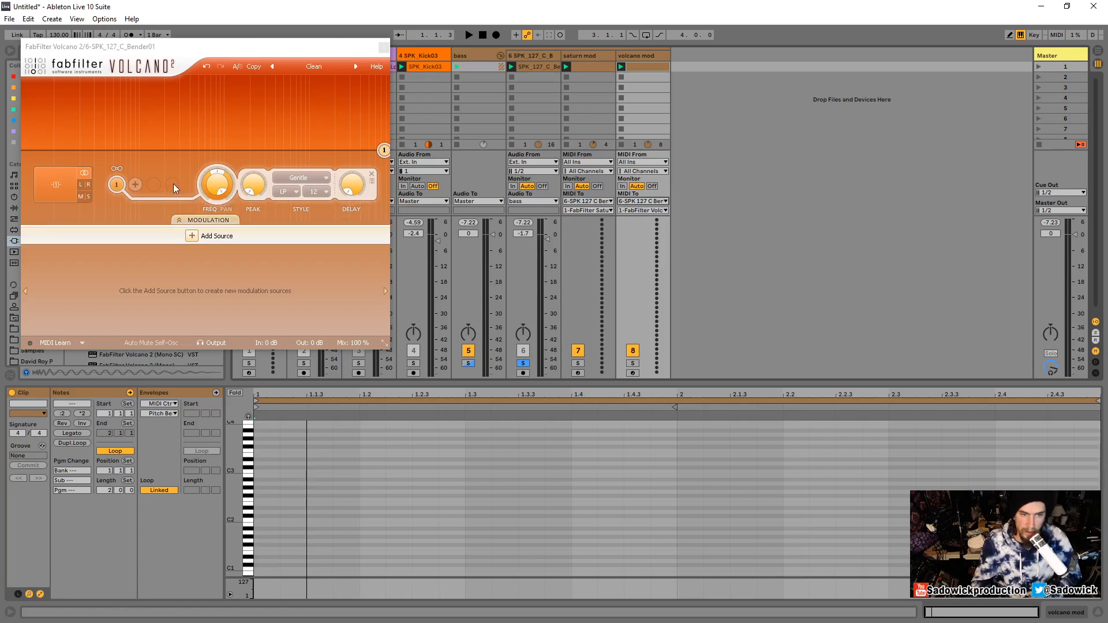
{"action": "left_click", "coordinate": [646, 210]}
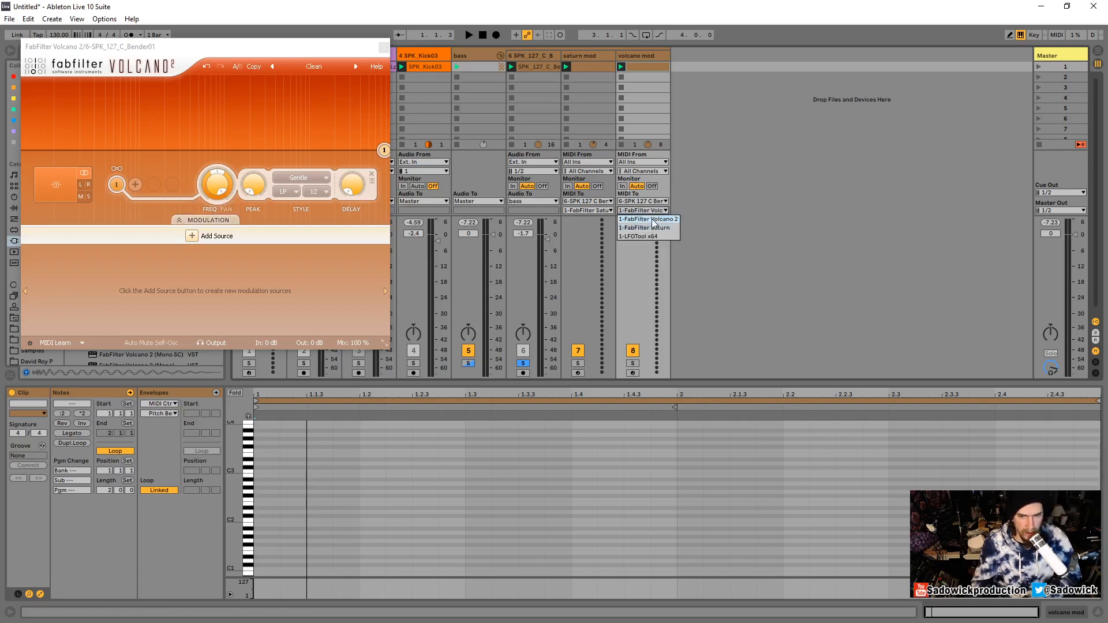
{"action": "left_click", "coordinate": [697, 232]}
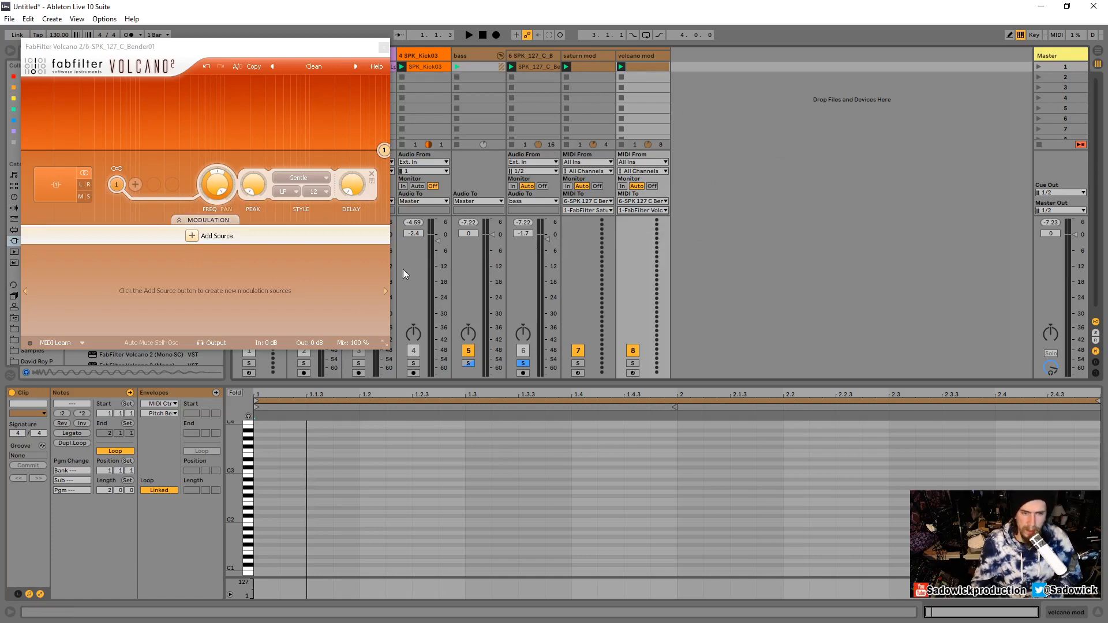
Lower Volcano filter 1's frequency, raise its peak and set its response to BP while auditioning the bass
{"action": "left_click_drag", "start_coordinate": [219, 177], "coordinate": [219, 225]}
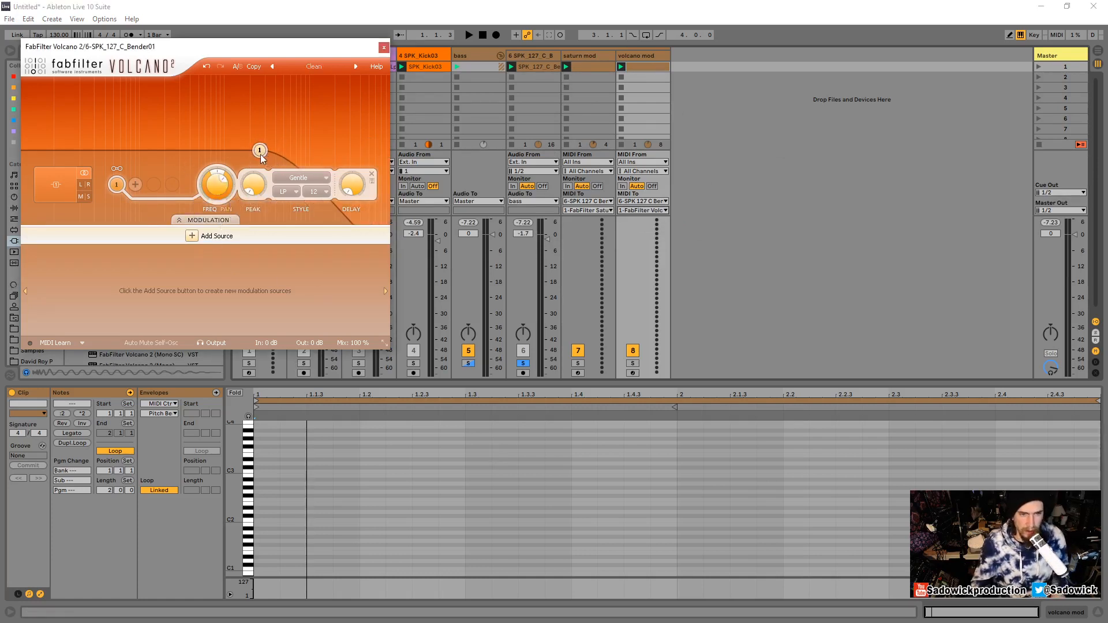
{"action": "left_click_drag", "start_coordinate": [260, 159], "coordinate": [208, 123]}
{"action": "key", "text": "space"}
{"action": "key", "text": "space"}
{"action": "left_click", "coordinate": [286, 191]}
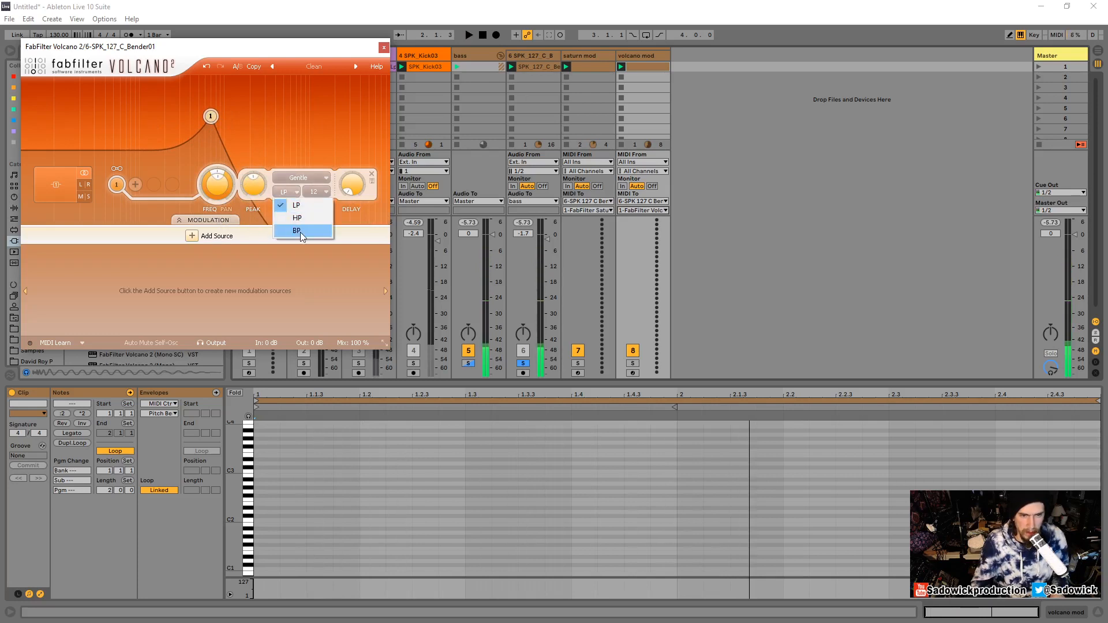
{"action": "left_click", "coordinate": [301, 231]}
{"action": "key", "text": "space"}
{"action": "left_click_drag", "start_coordinate": [206, 118], "coordinate": [151, 126]}
Add a new MIDI modulation source in Volcano 2 and set its type to Pitch Bend
{"action": "left_click", "coordinate": [191, 235]}
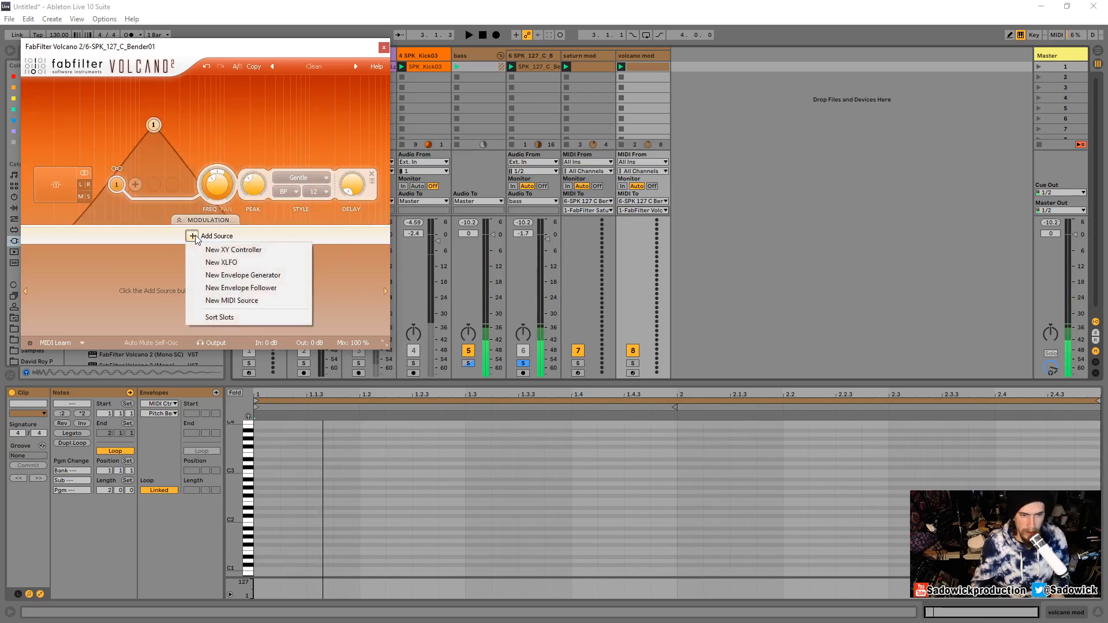
{"action": "left_click", "coordinate": [222, 300]}
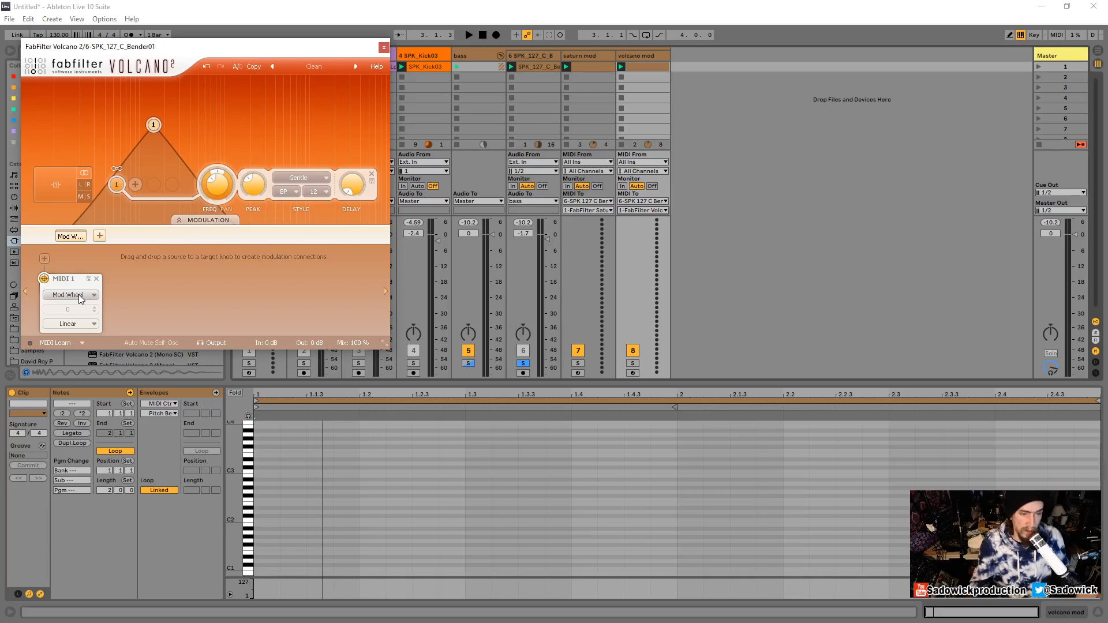
{"action": "left_click", "coordinate": [79, 294]}
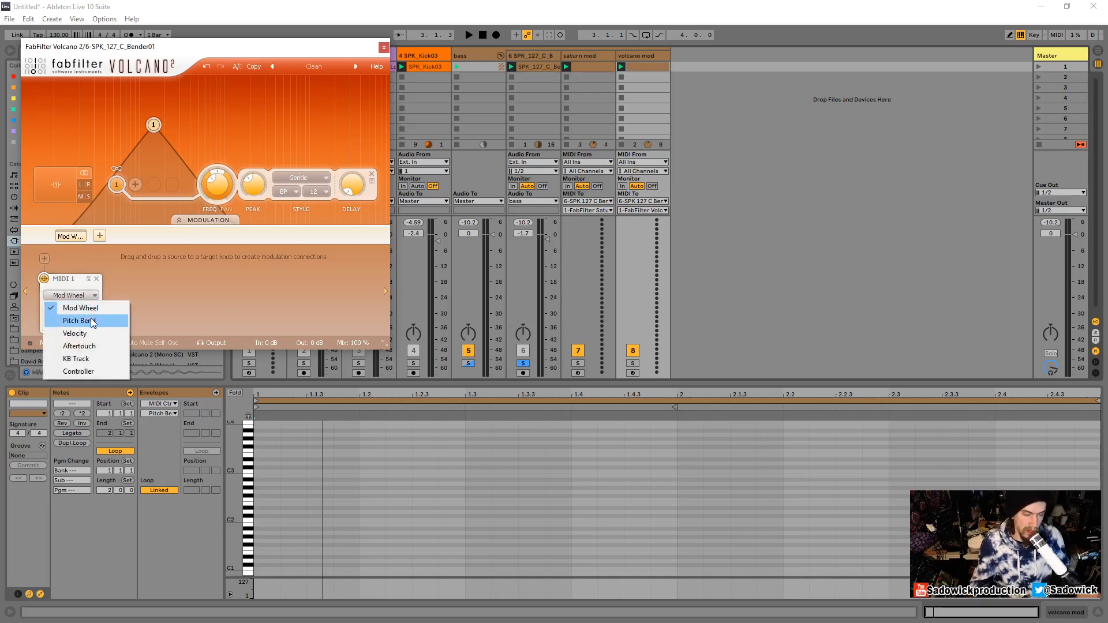
{"action": "left_click", "coordinate": [92, 322]}
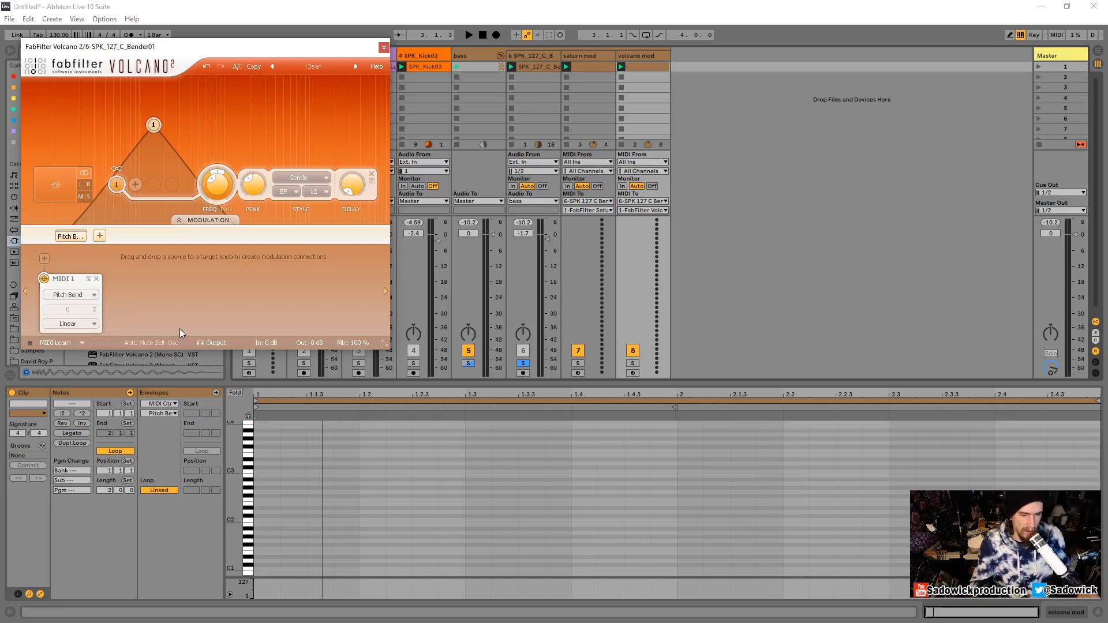
Change the MIDI 1 source type to Controller and try to open its controller number for editing
{"action": "left_click", "coordinate": [72, 295]}
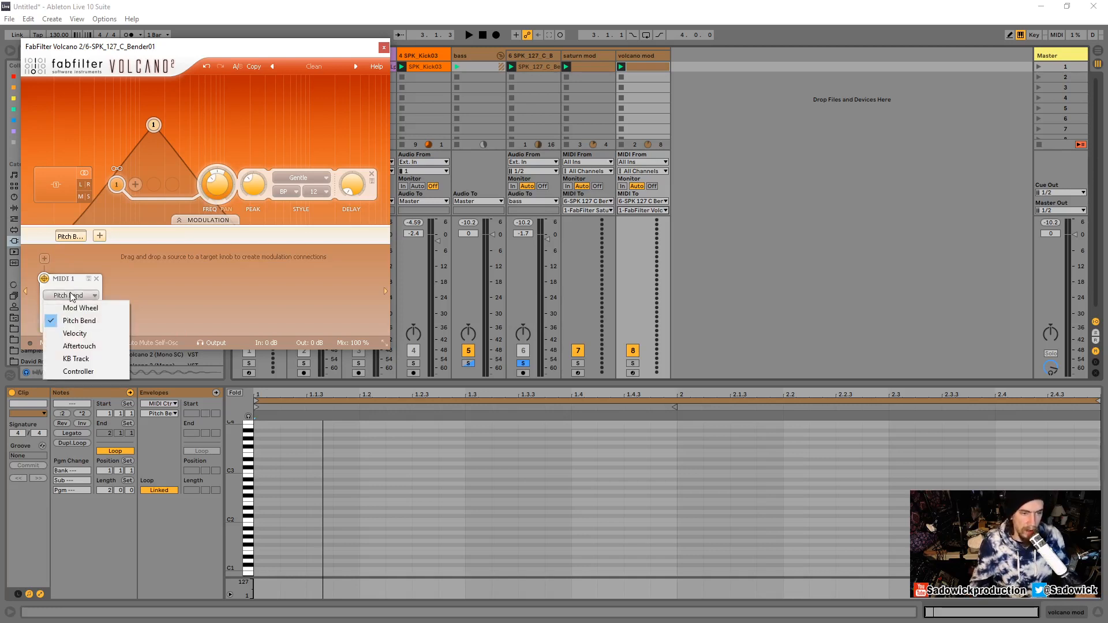
{"action": "left_click", "coordinate": [92, 375]}
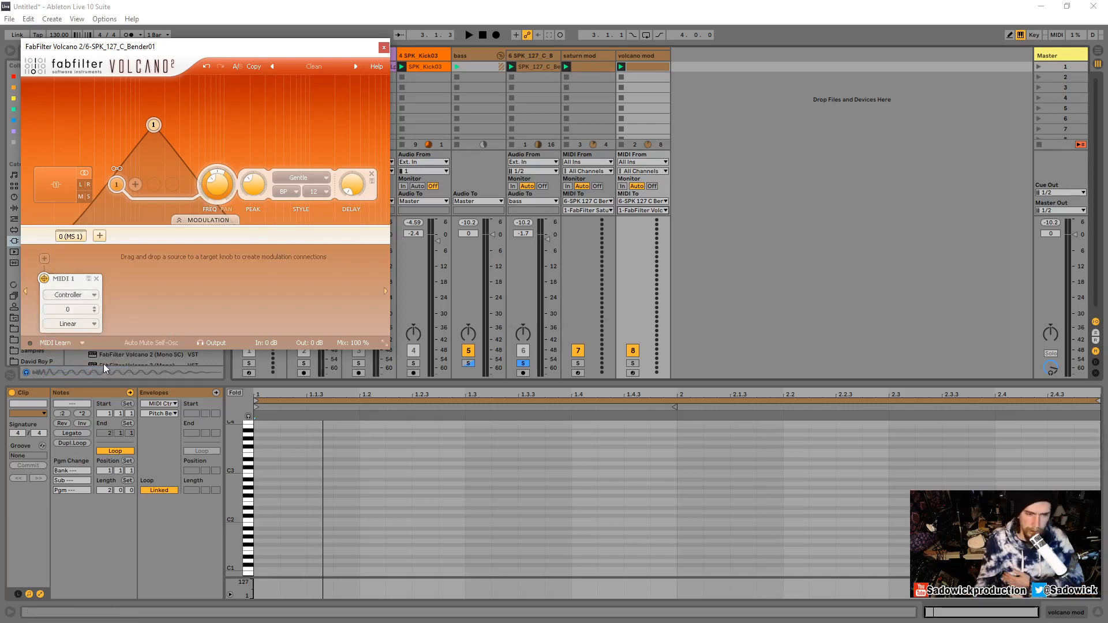
{"action": "double_click", "coordinate": [69, 308]}
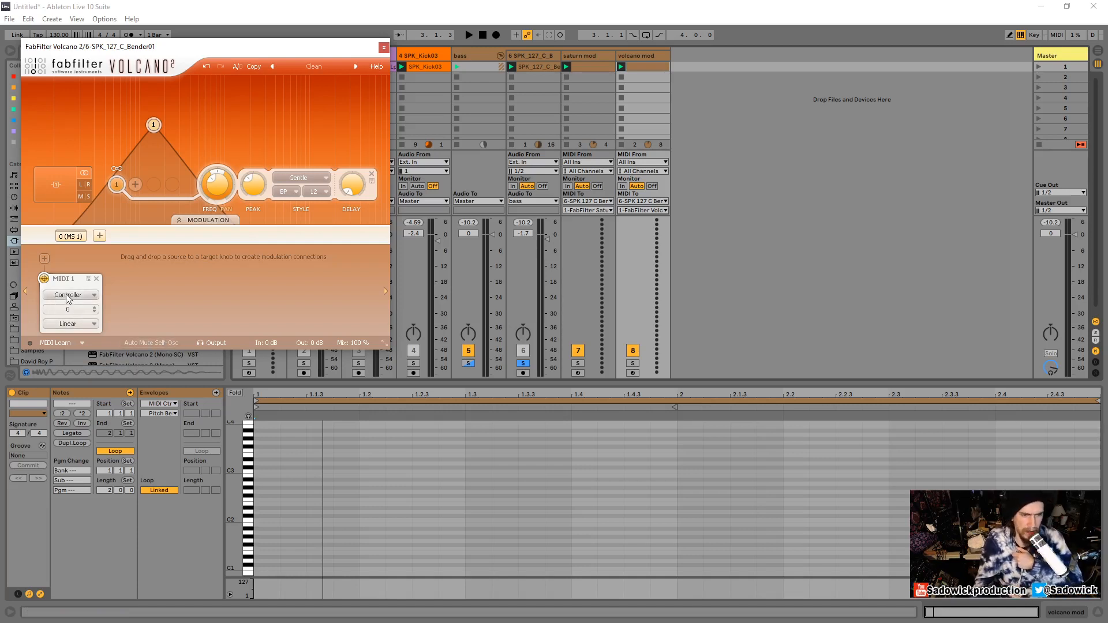
{"action": "double_click", "coordinate": [68, 309]}
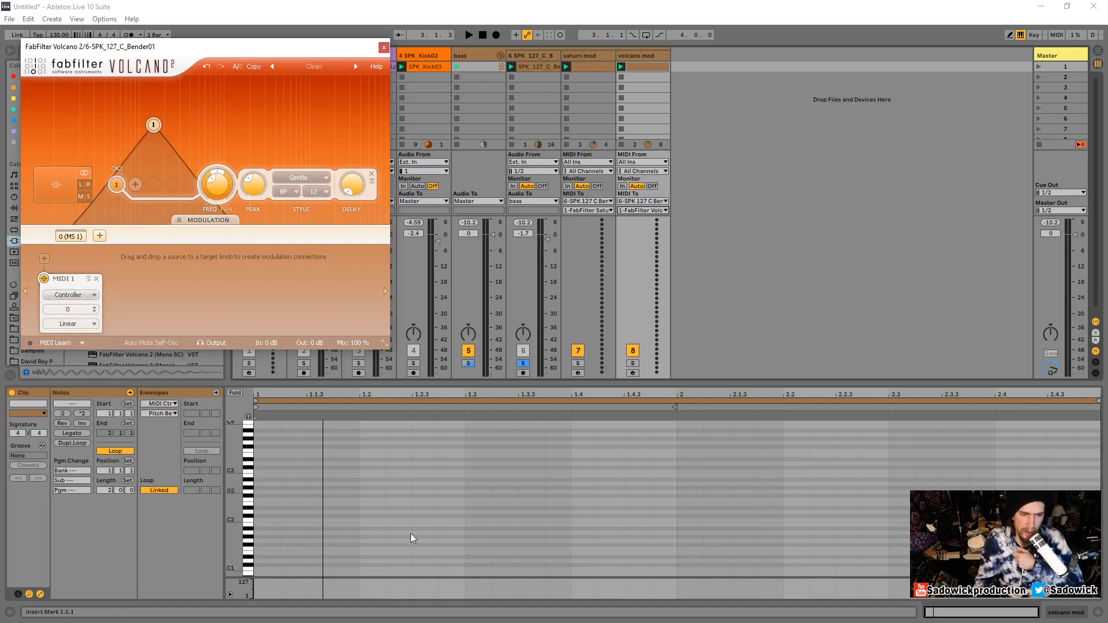
Select controller 55 as the volcano mod clip's envelope and set Volcano 2's MIDI 1 controller number to 55
{"action": "left_click", "coordinate": [634, 67]}
{"action": "left_click", "coordinate": [162, 413]}
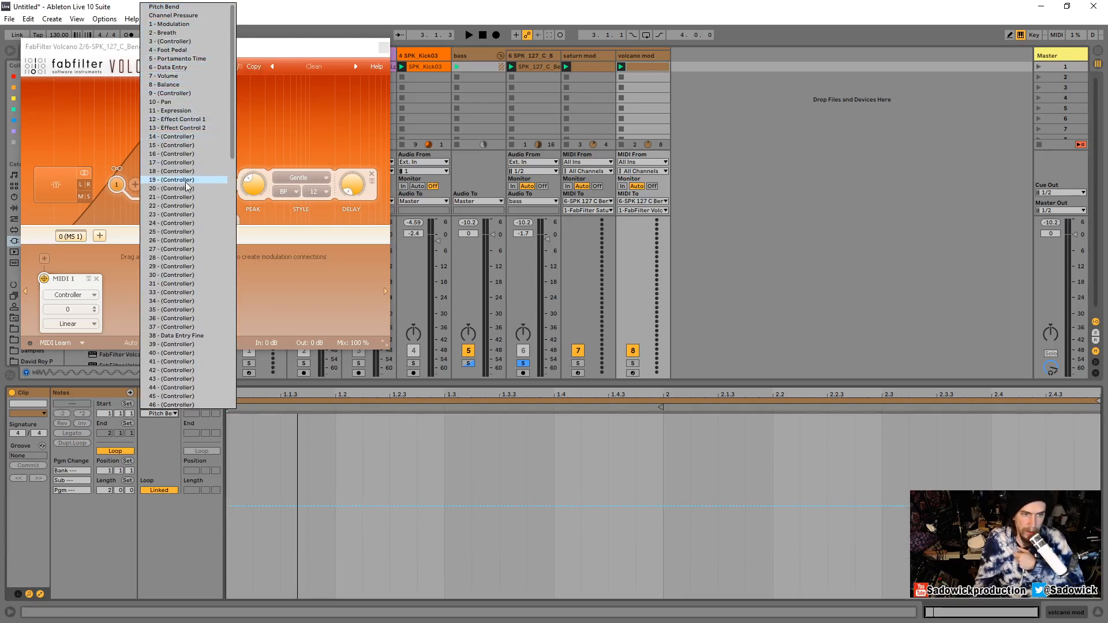
{"action": "scroll", "coordinate": [180, 243], "scroll_direction": "down", "scroll_amount": 6}
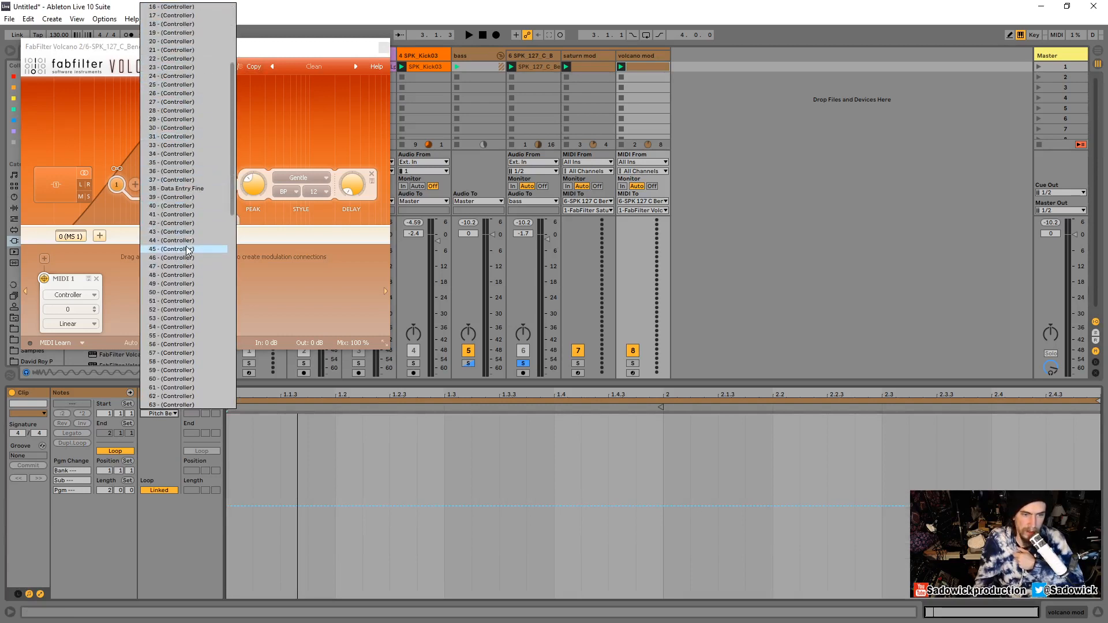
{"action": "scroll", "coordinate": [181, 210], "scroll_direction": "down", "scroll_amount": 7}
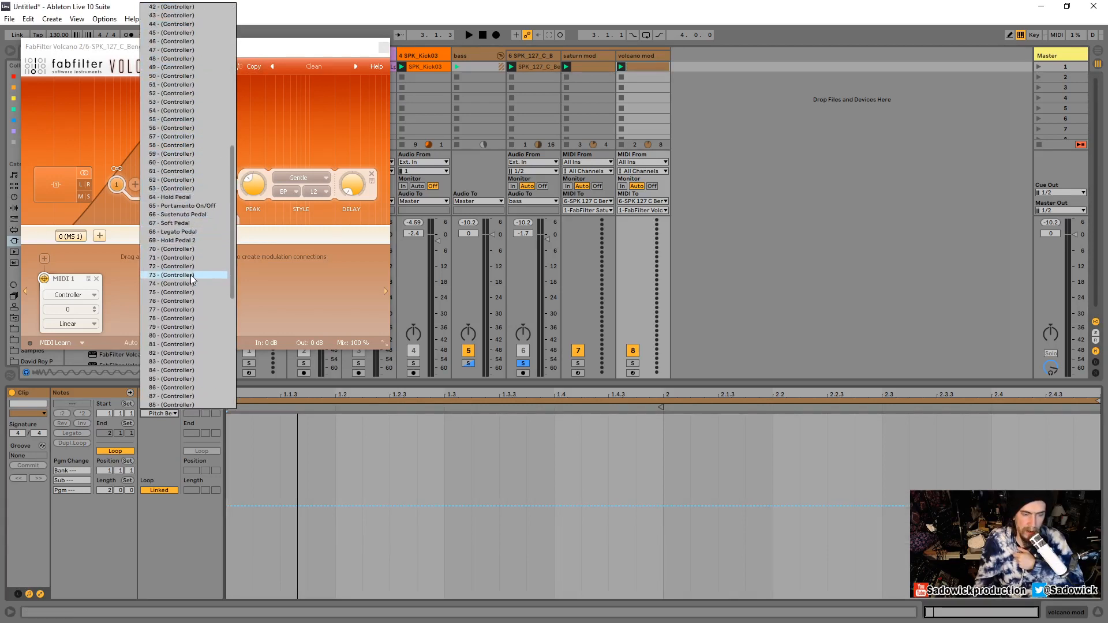
{"action": "scroll", "coordinate": [191, 274], "scroll_direction": "down", "scroll_amount": 4}
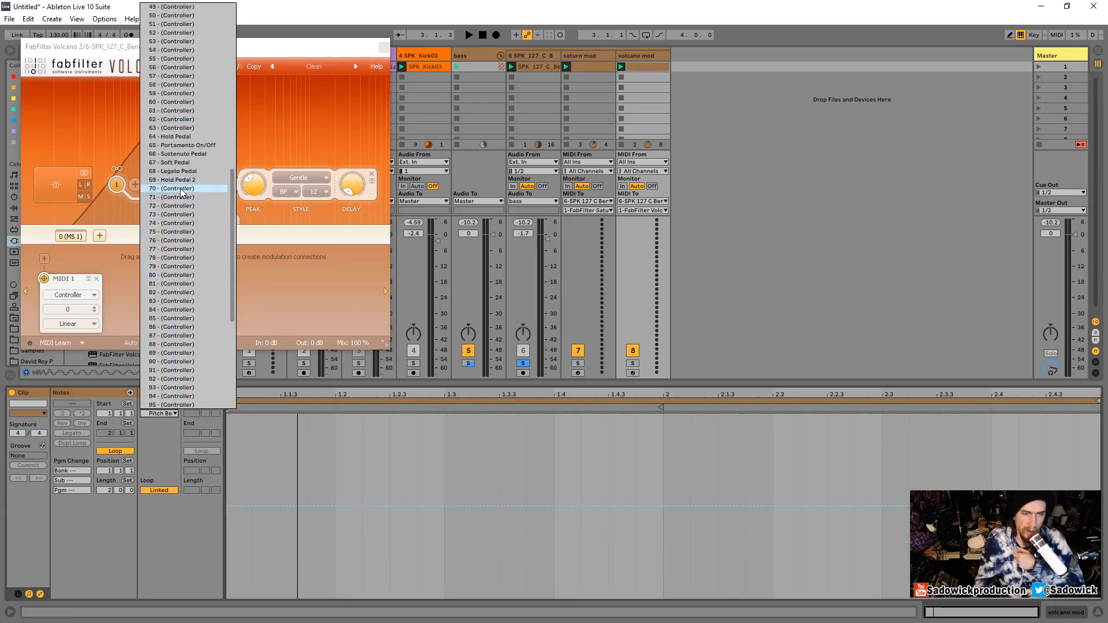
{"action": "scroll", "coordinate": [180, 186], "scroll_direction": "down", "scroll_amount": 5}
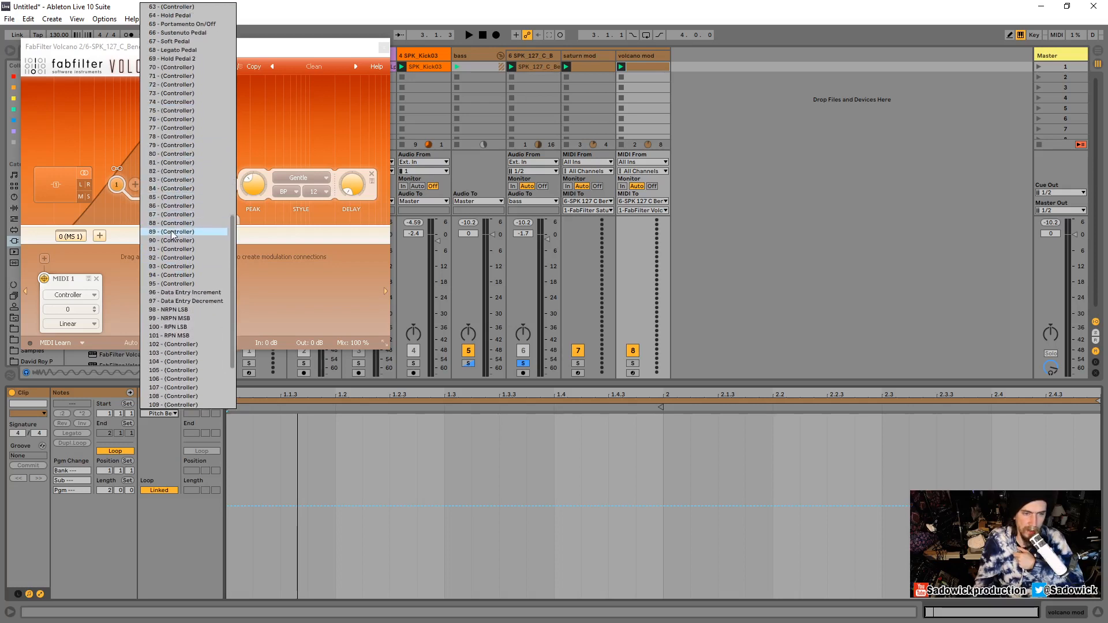
{"action": "scroll", "coordinate": [173, 161], "scroll_direction": "down", "scroll_amount": 4}
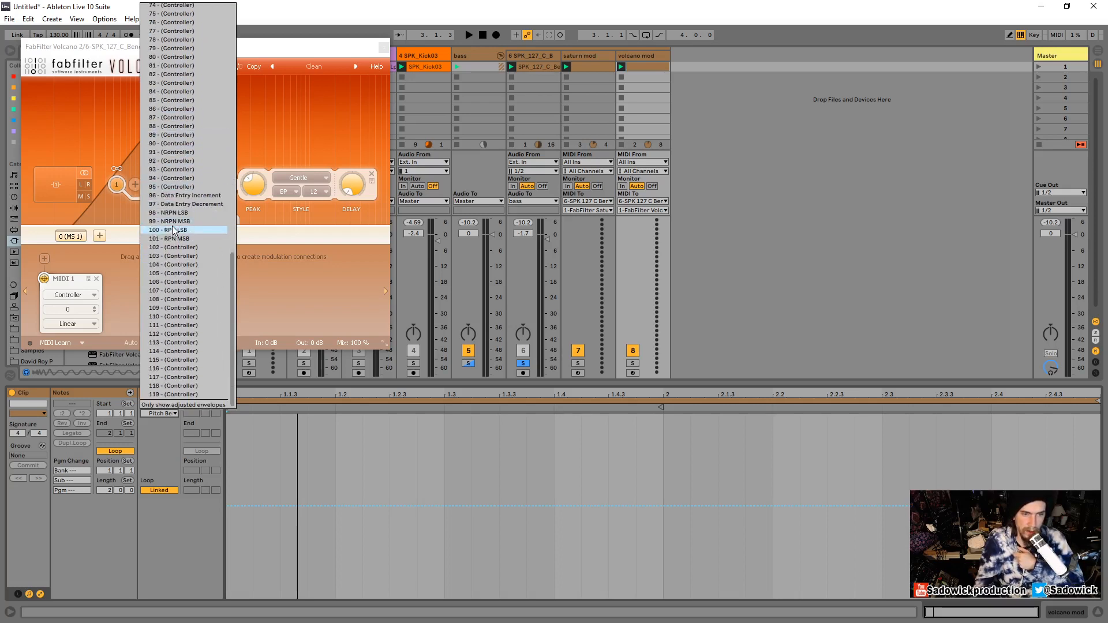
{"action": "scroll", "coordinate": [174, 265], "scroll_direction": "up", "scroll_amount": 9}
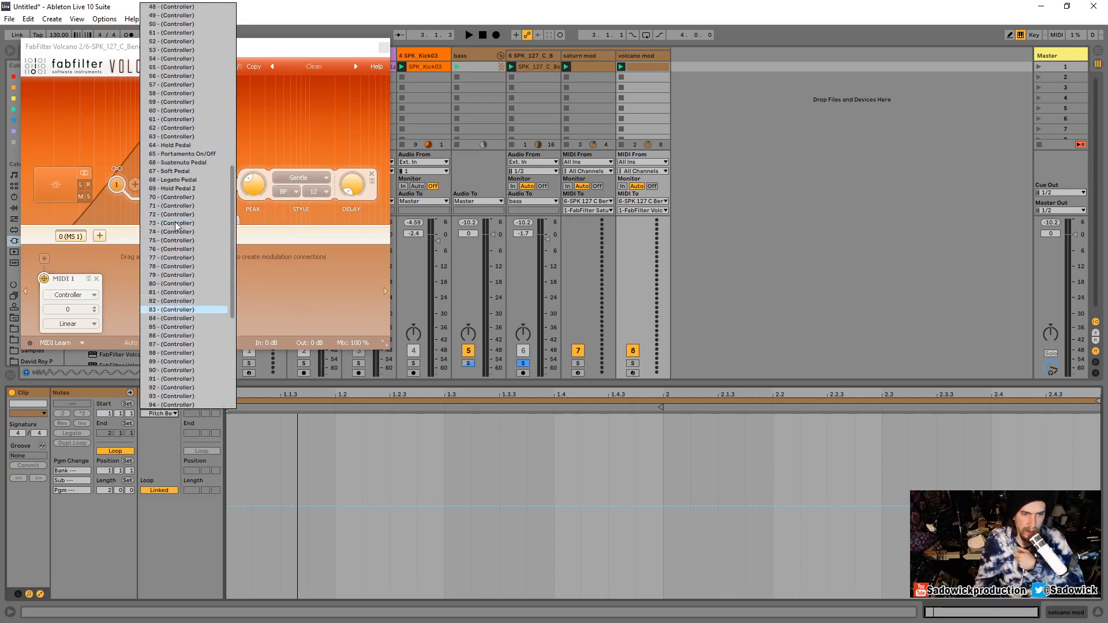
{"action": "left_click", "coordinate": [173, 67]}
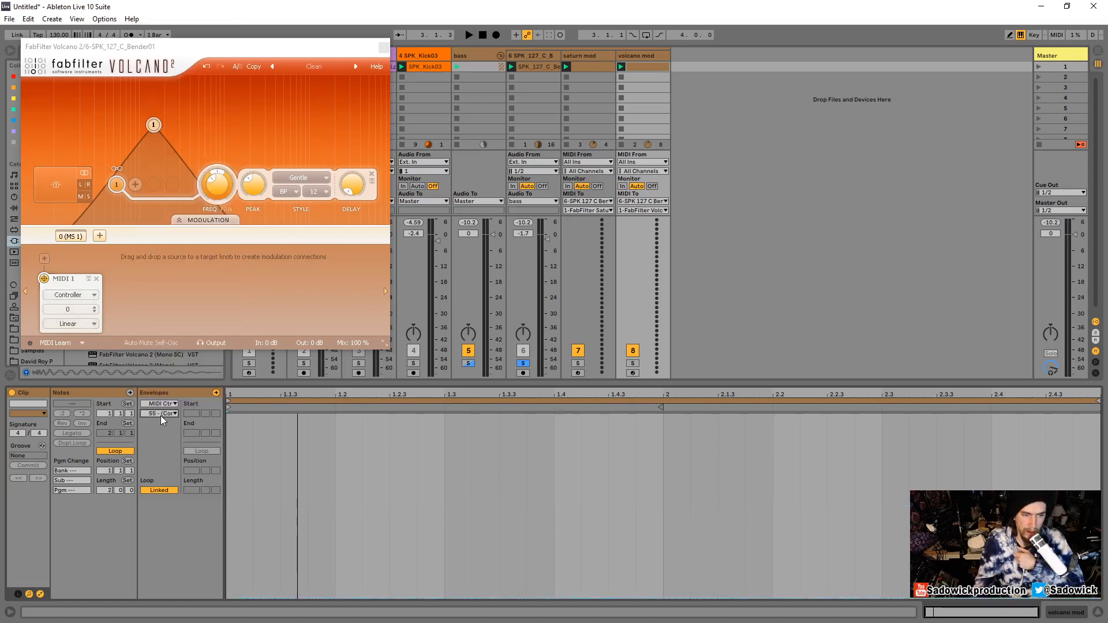
{"action": "left_click_drag", "start_coordinate": [68, 310], "coordinate": [75, 227]}
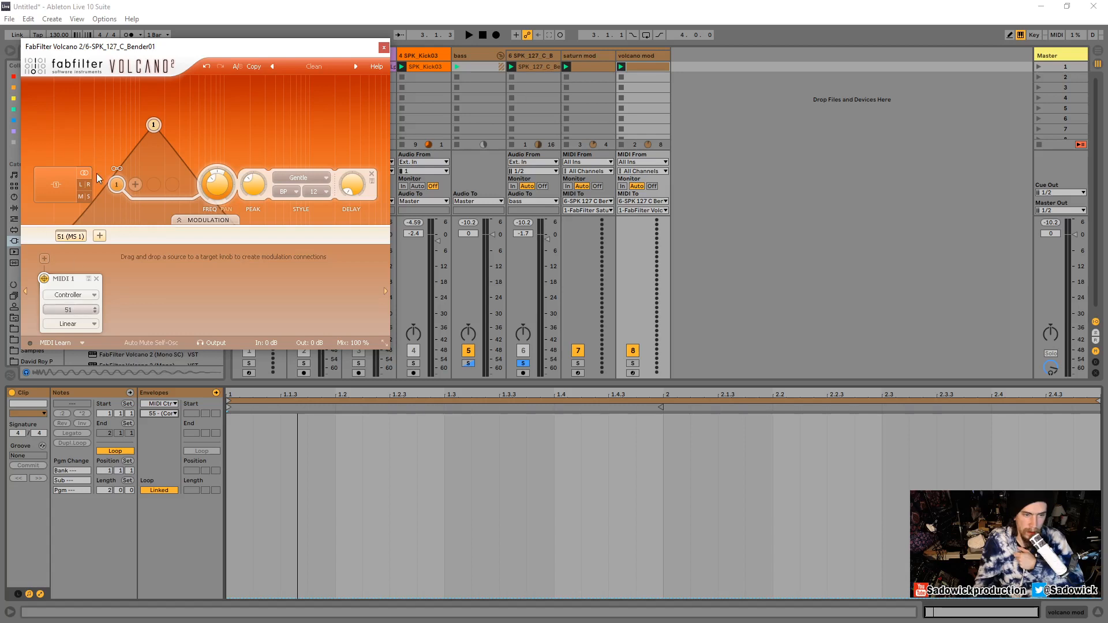
{"action": "left_click_drag", "start_coordinate": [97, 160], "coordinate": [97, 150]}
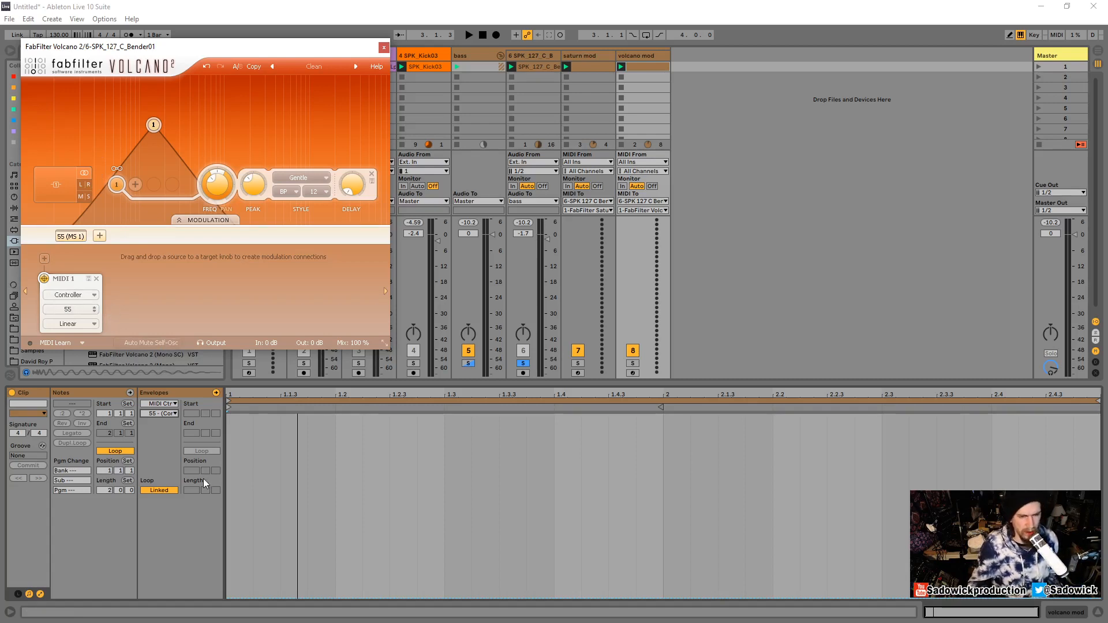
Shape the controller 55 envelope with a rise from bar 1 to 87 at 1.3.3, a fall to 38 at bar 2, and another rise
{"action": "left_click", "coordinate": [270, 491]}
{"action": "left_click", "coordinate": [277, 492]}
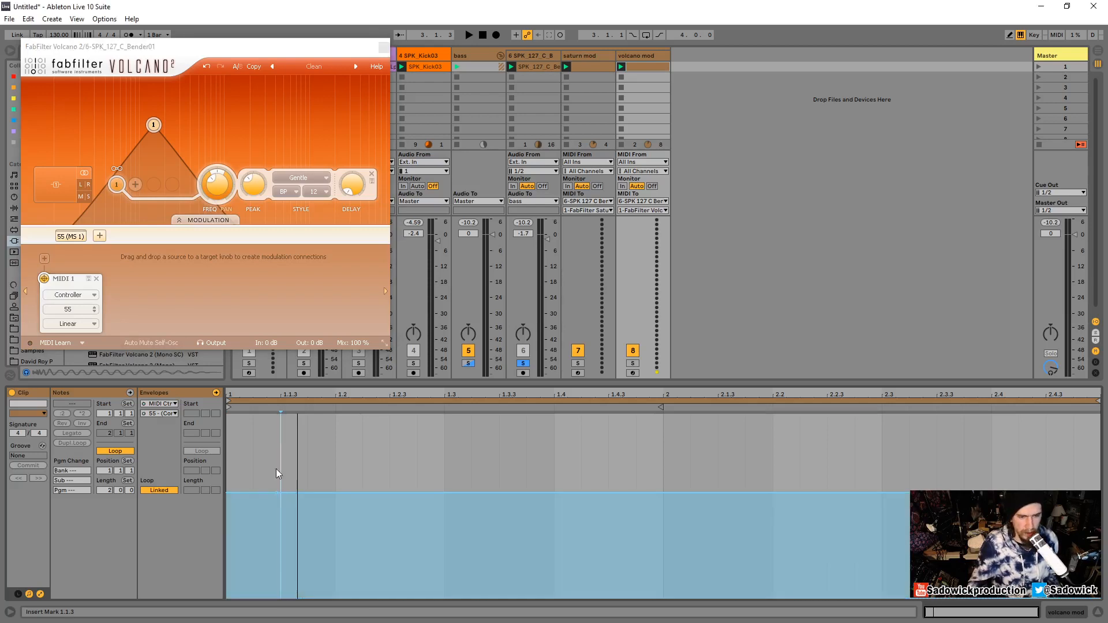
{"action": "left_click_drag", "start_coordinate": [362, 494], "coordinate": [499, 414]}
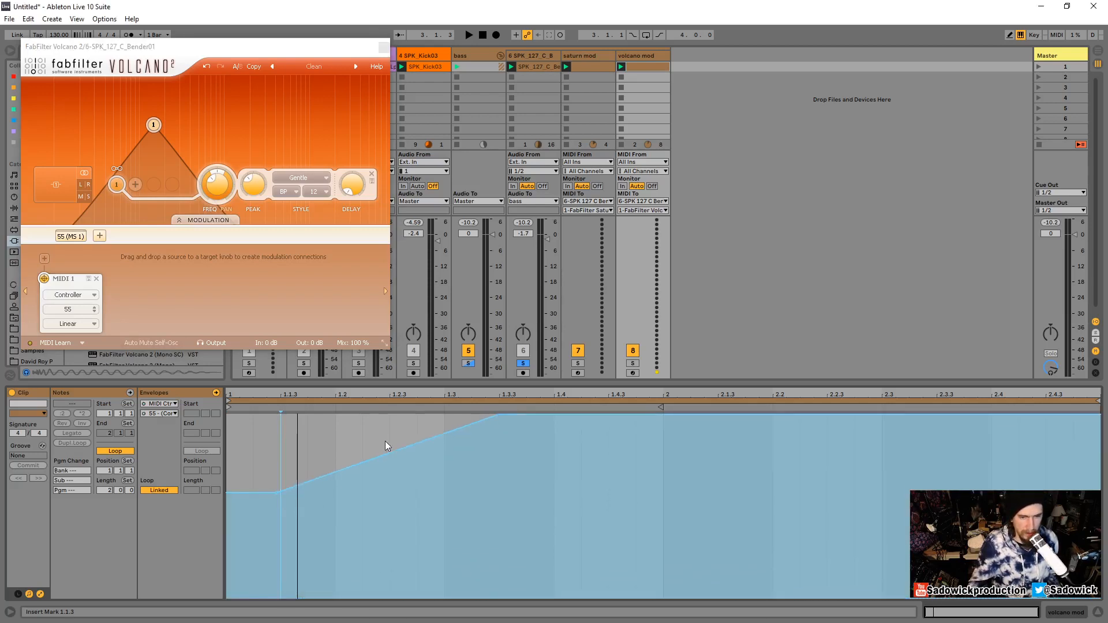
{"action": "left_click_drag", "start_coordinate": [277, 493], "coordinate": [225, 518]}
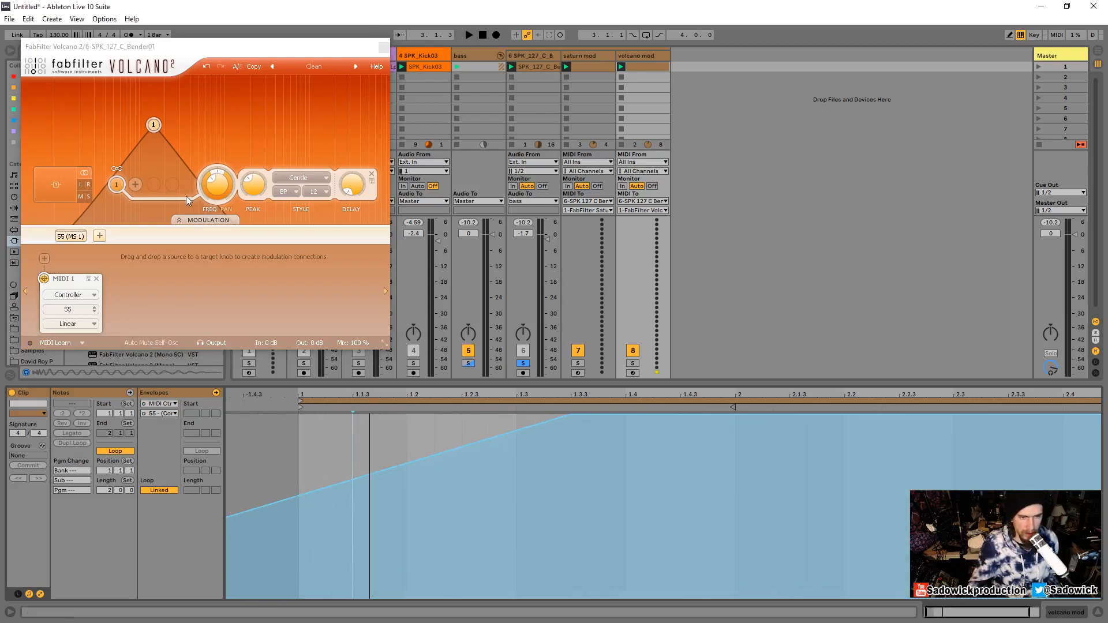
{"action": "left_click_drag", "start_coordinate": [570, 416], "coordinate": [570, 473]}
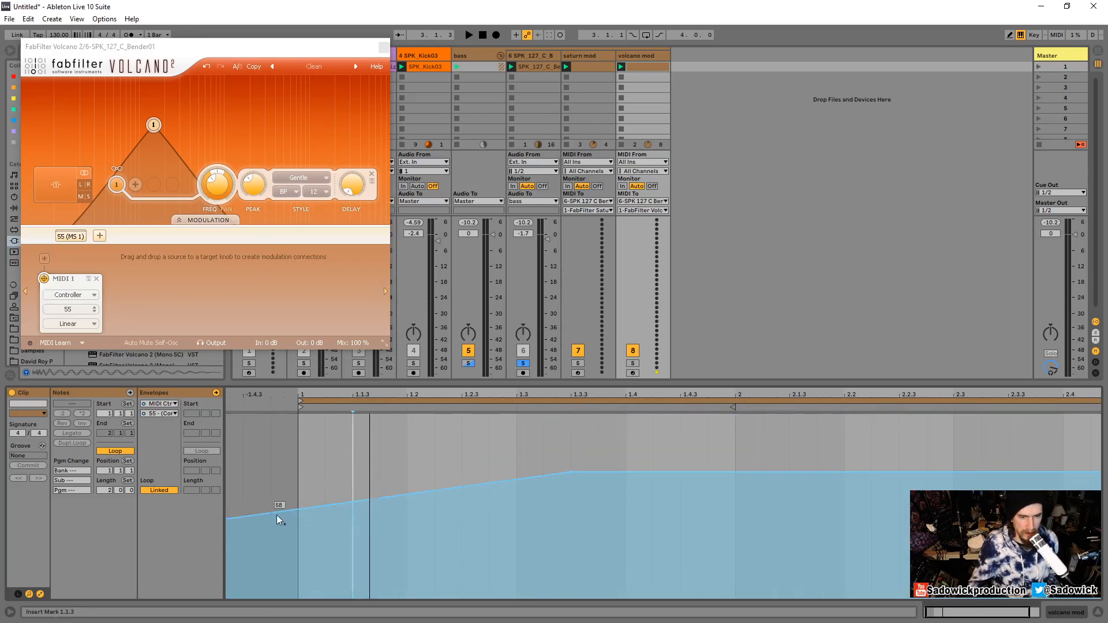
{"action": "left_click_drag", "start_coordinate": [298, 509], "coordinate": [299, 518]}
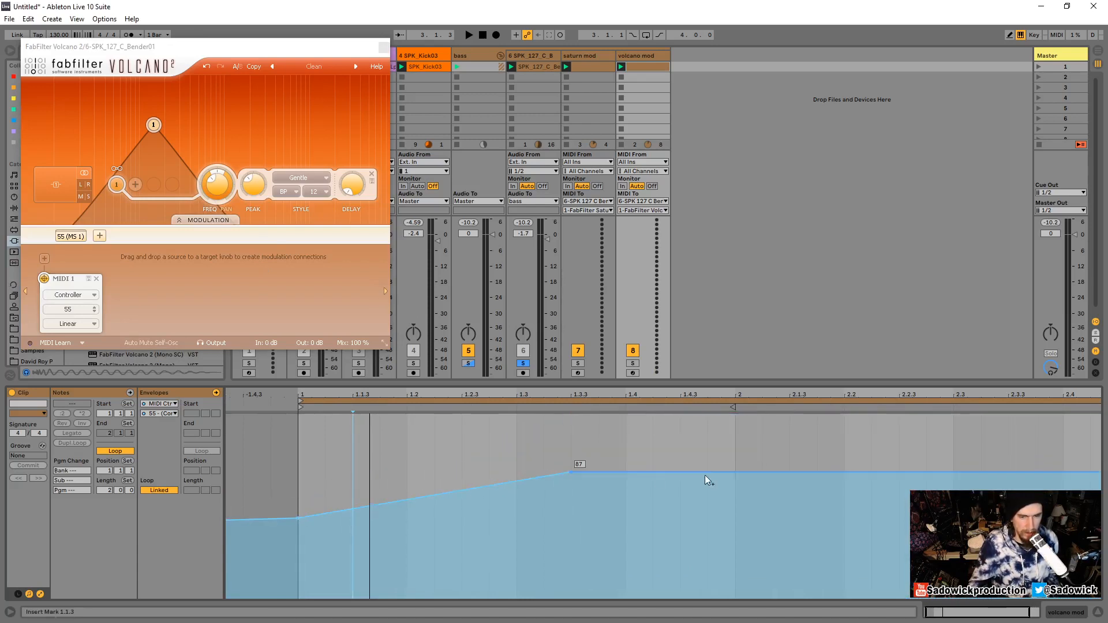
{"action": "left_click_drag", "start_coordinate": [705, 472], "coordinate": [736, 541]}
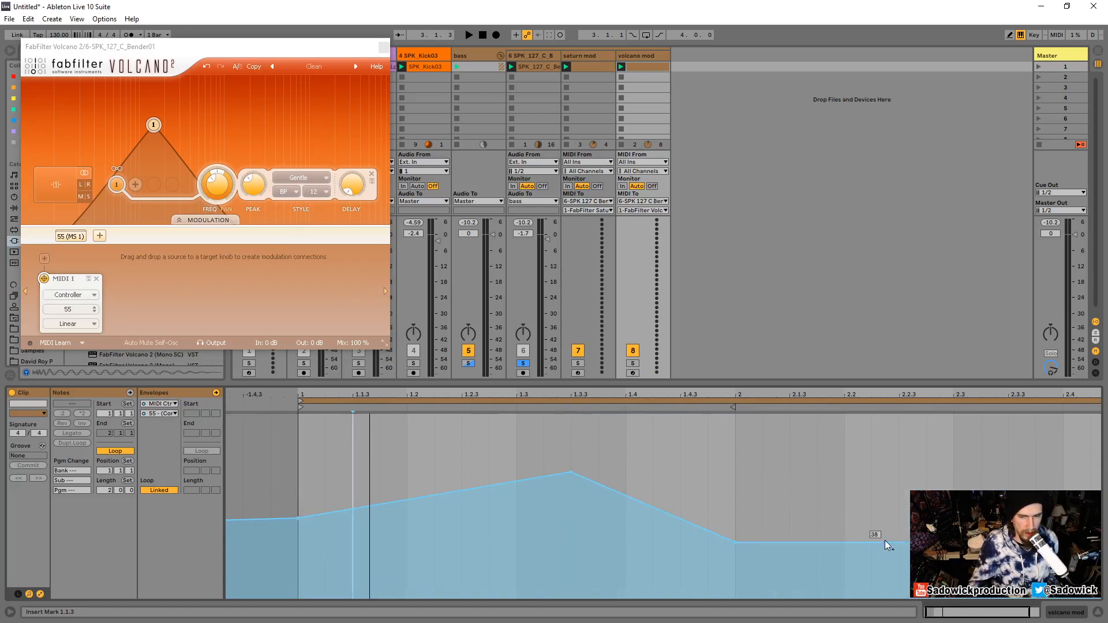
{"action": "left_click_drag", "start_coordinate": [887, 542], "coordinate": [981, 480]}
Connect the MIDI 1 source to filter 1's frequency, audition it, and raise the envelope's peak at 1.3.3
{"action": "left_click_drag", "start_coordinate": [44, 279], "coordinate": [214, 189]}
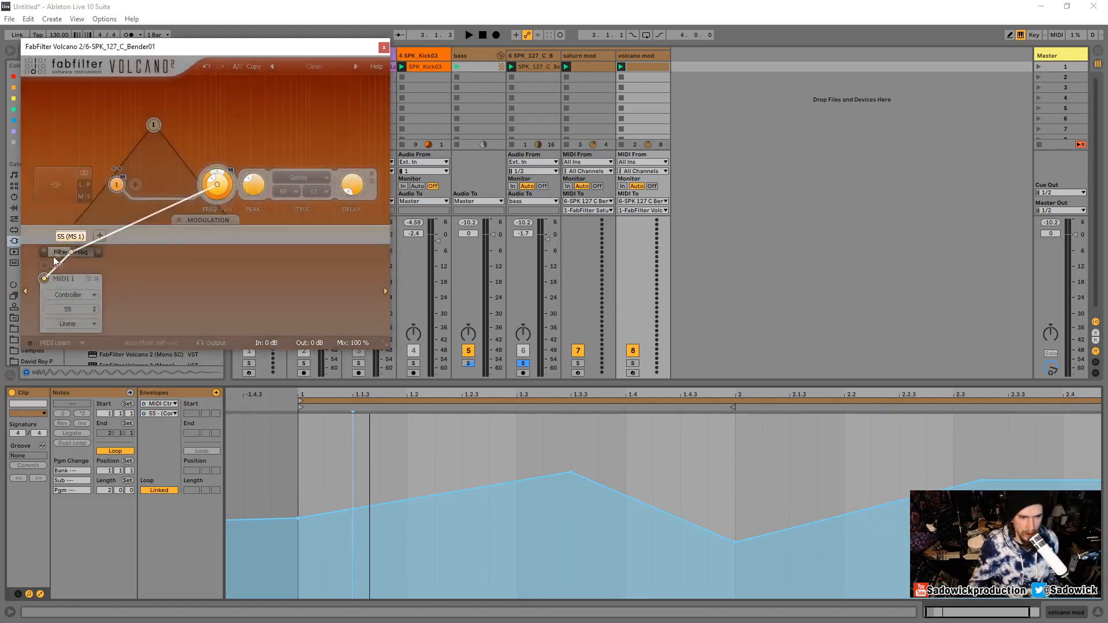
{"action": "key", "text": "space"}
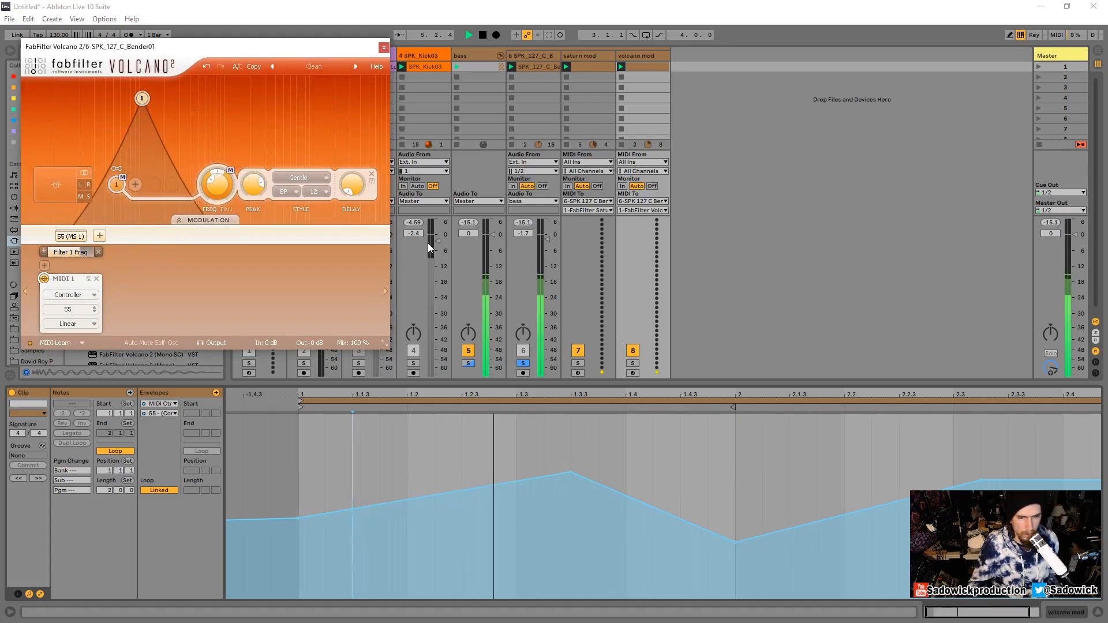
{"action": "left_click_drag", "start_coordinate": [570, 472], "coordinate": [569, 422]}
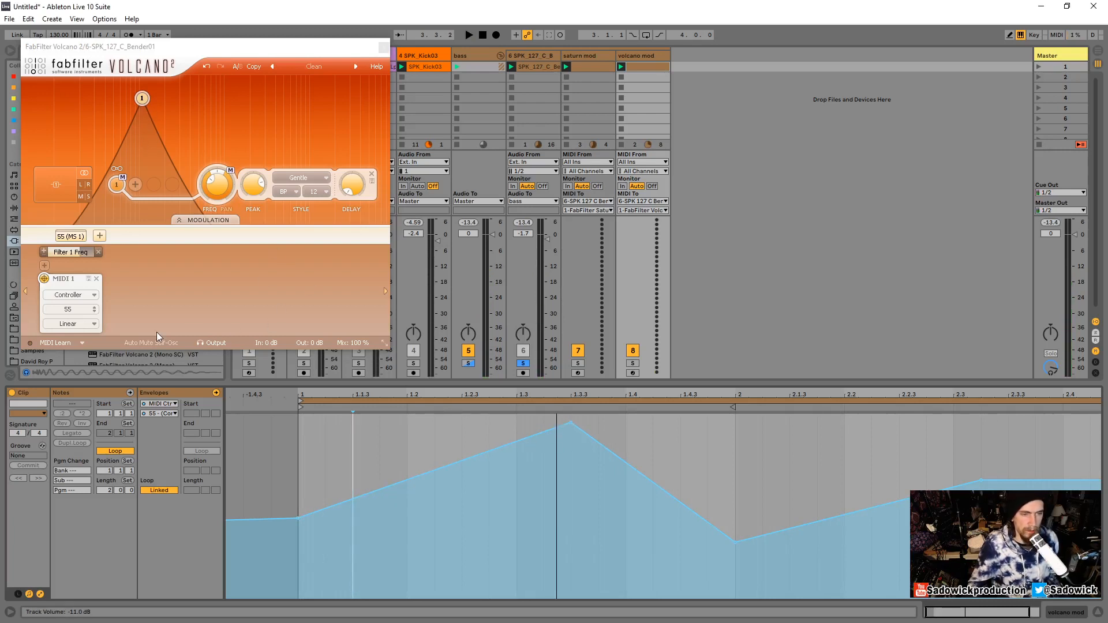
Raise filter 1's frequency and lower the envelope point at bar 1 to 51 while auditioning the modulation
{"action": "left_click_drag", "start_coordinate": [142, 98], "coordinate": [235, 107]}
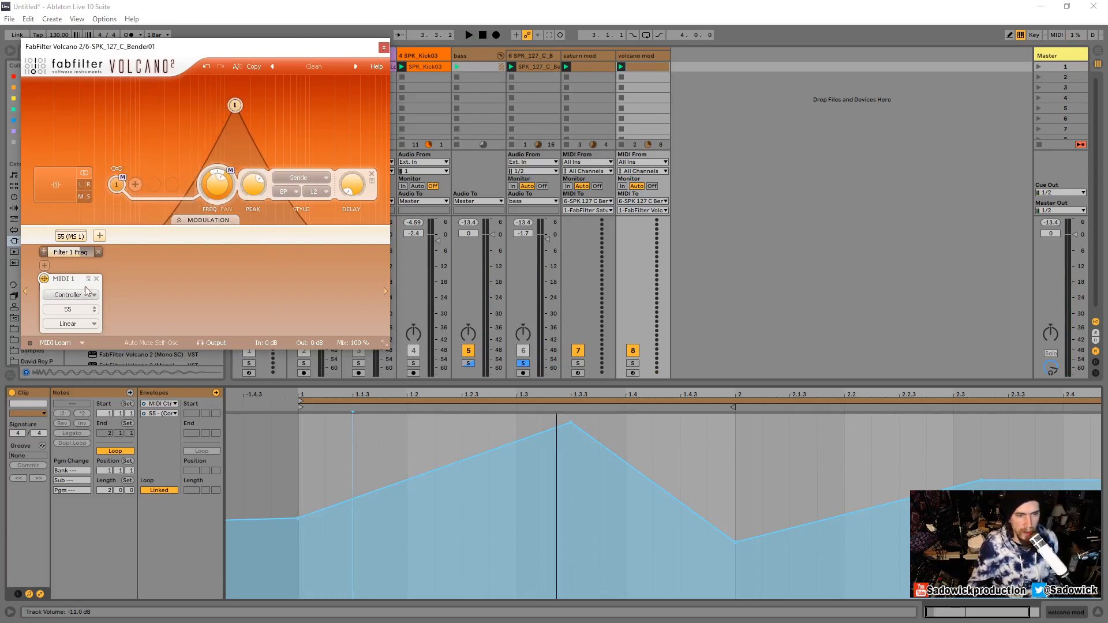
{"action": "mouse_move", "coordinate": [238, 109]}
{"action": "left_mouse_down"}
{"action": "mouse_move", "coordinate": [205, 100]}
{"action": "mouse_move", "coordinate": [224, 102]}
{"action": "left_mouse_up"}
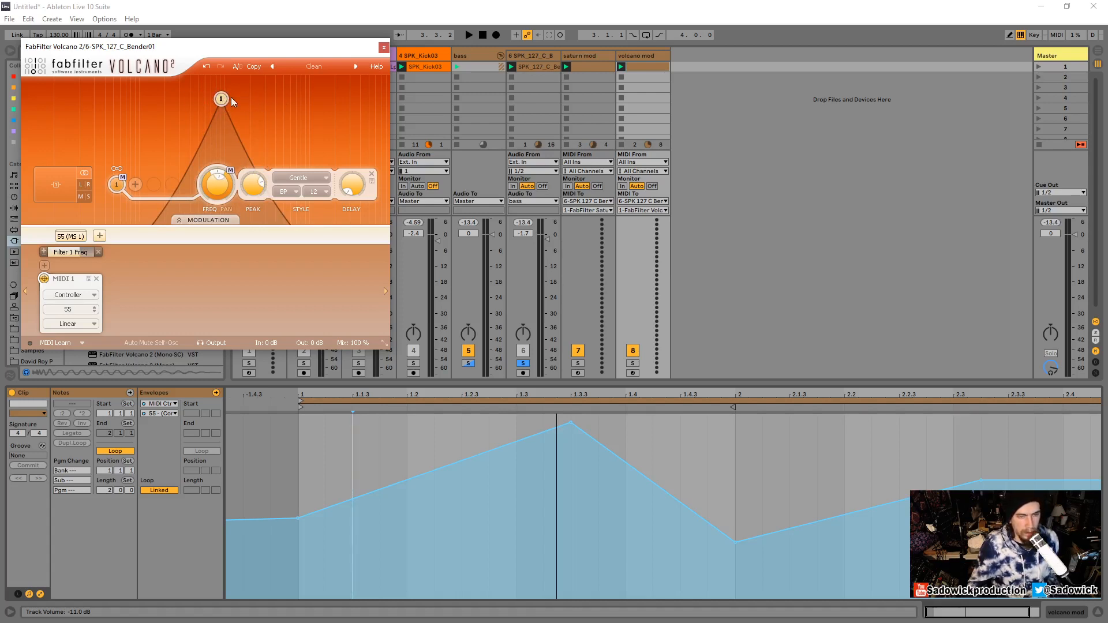
{"action": "left_click_drag", "start_coordinate": [227, 99], "coordinate": [235, 105]}
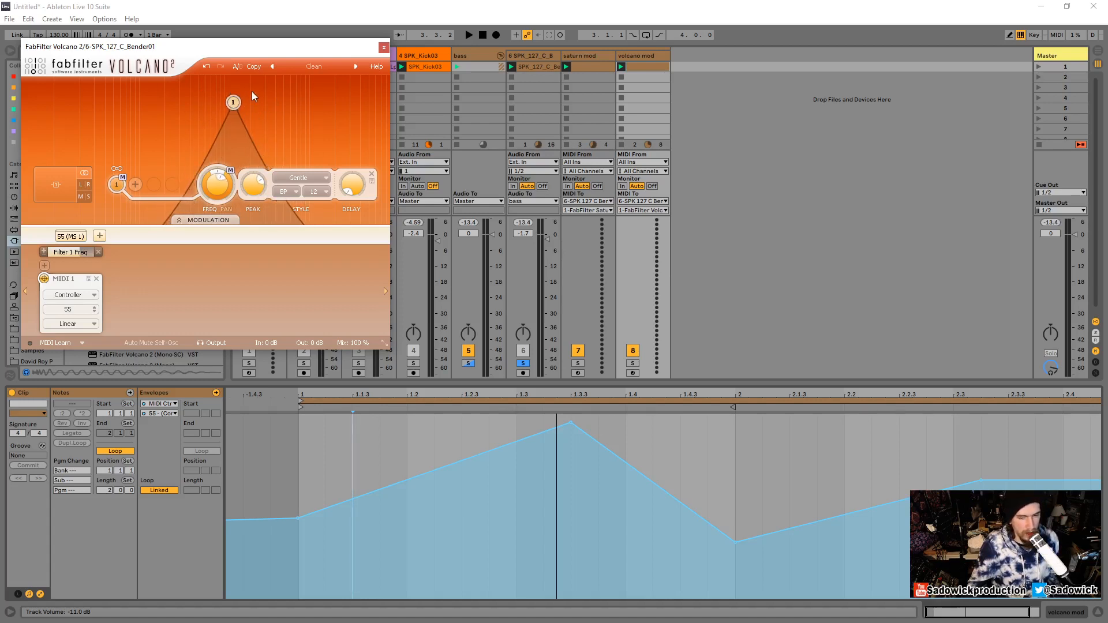
{"action": "left_click_drag", "start_coordinate": [298, 518], "coordinate": [298, 526]}
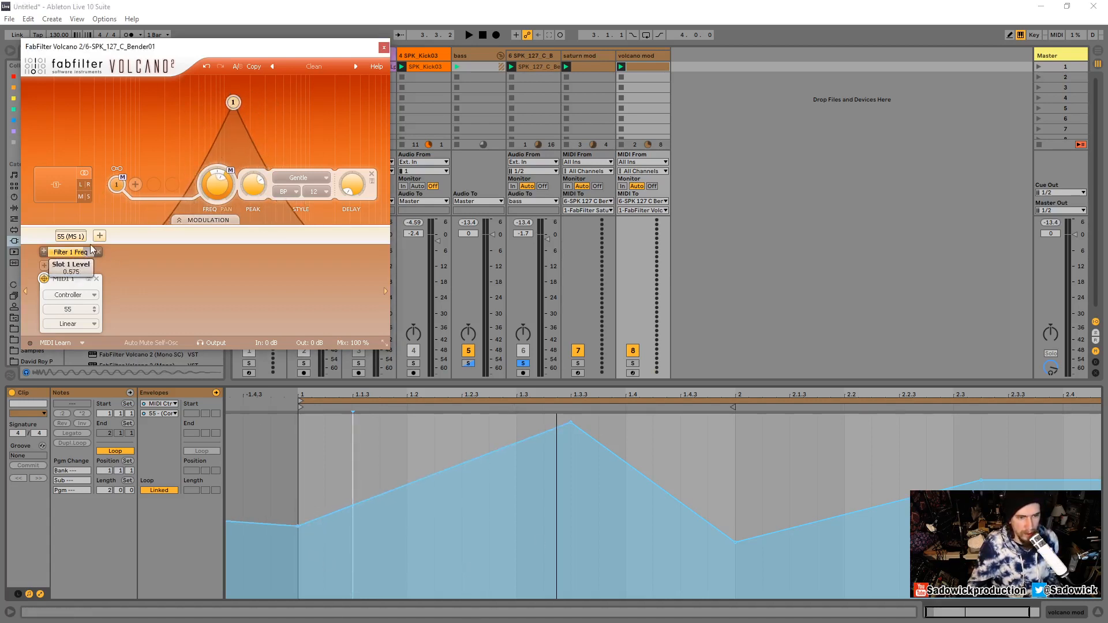
{"action": "key", "text": "space"}
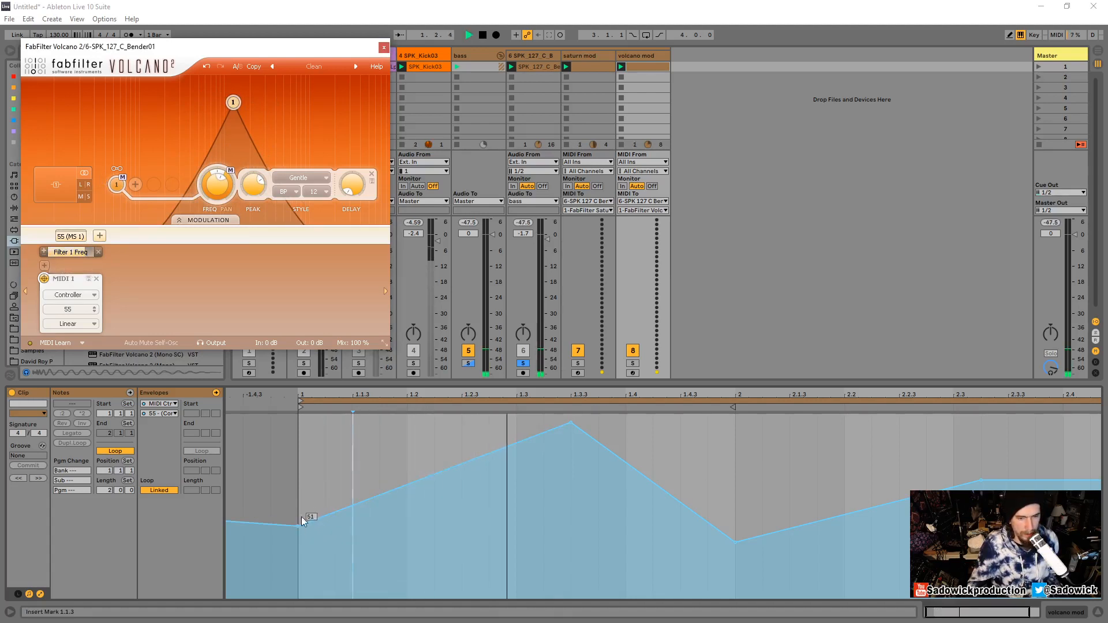
{"action": "key", "text": "space"}
Lower filter 1's frequency, switch its response to LP, and reduce its peak during playback
{"action": "left_click_drag", "start_coordinate": [234, 101], "coordinate": [181, 101]}
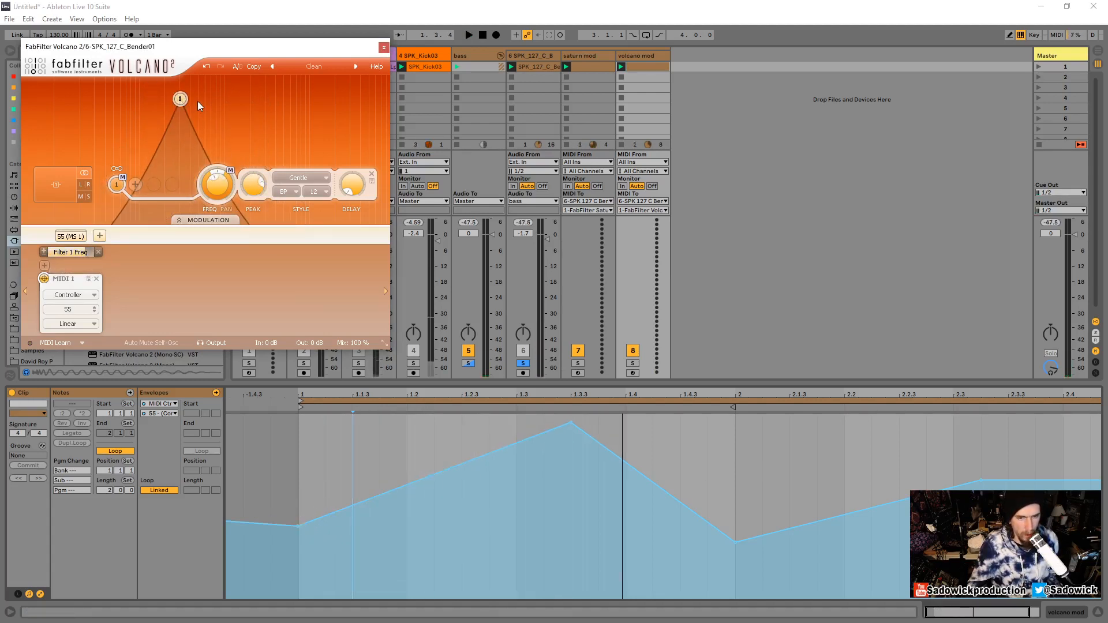
{"action": "left_click", "coordinate": [290, 192]}
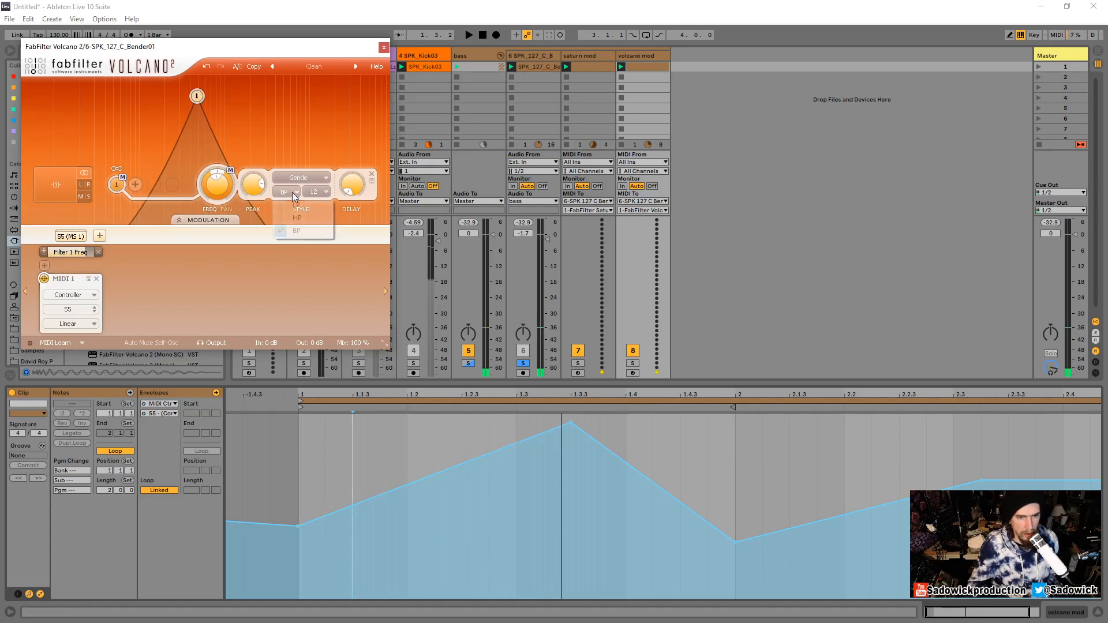
{"action": "left_click", "coordinate": [296, 207]}
{"action": "key", "text": "space"}
{"action": "left_click_drag", "start_coordinate": [197, 96], "coordinate": [203, 114]}
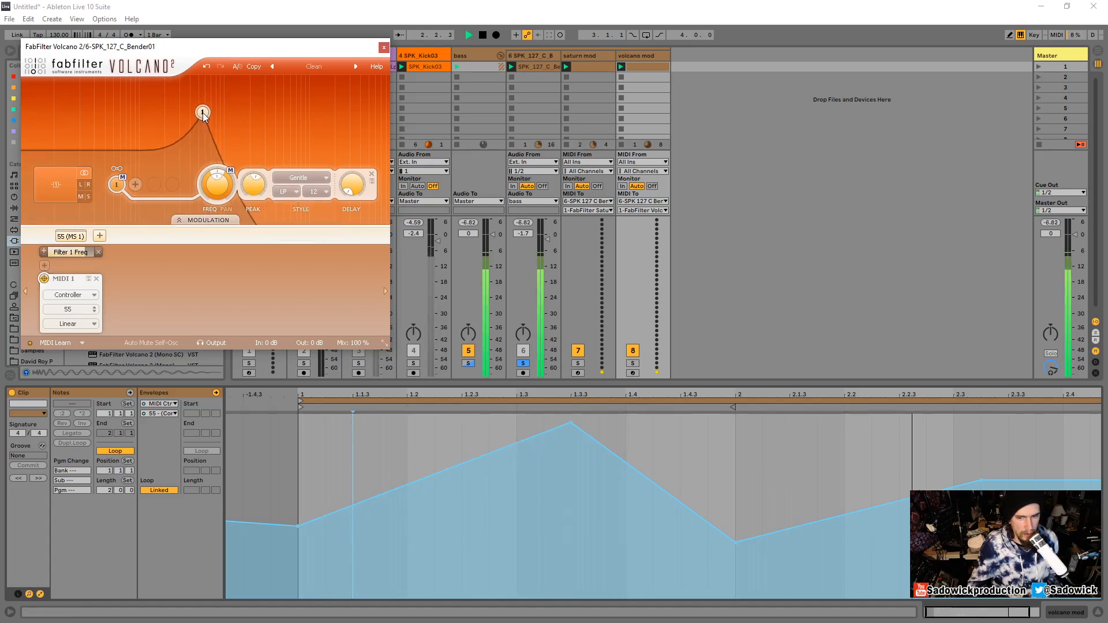
Set the envelope grid to 1/8, draw a varied stepped controller 55 pattern from bar 1 to 2.4, and audition it
{"action": "left_click_drag", "start_coordinate": [570, 423], "coordinate": [407, 421]}
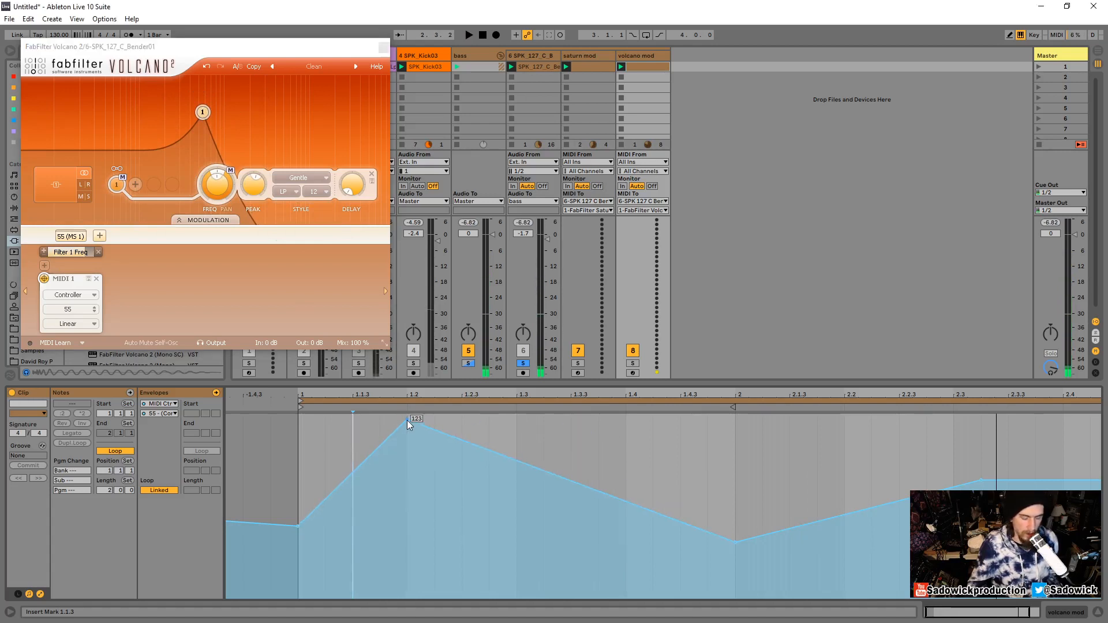
{"action": "right_click", "coordinate": [427, 482]}
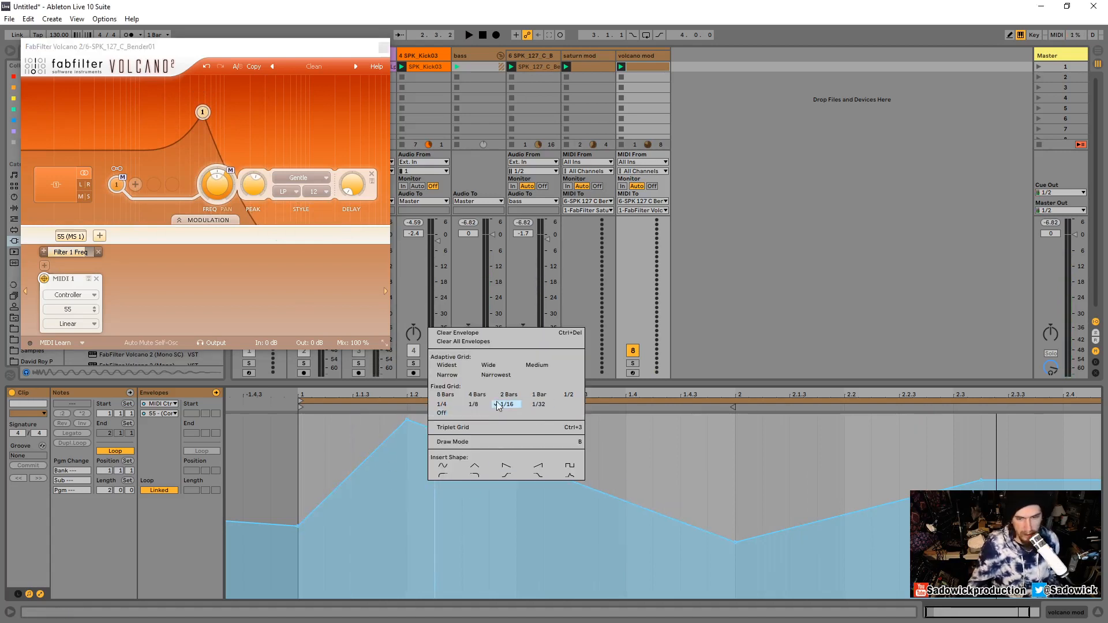
{"action": "left_click", "coordinate": [476, 408]}
{"action": "key", "text": "b"}
{"action": "mouse_move", "coordinate": [334, 470]}
{"action": "left_mouse_down"}
{"action": "mouse_move", "coordinate": [344, 459]}
{"action": "mouse_move", "coordinate": [375, 502]}
{"action": "mouse_move", "coordinate": [541, 521]}
{"action": "mouse_move", "coordinate": [702, 476]}
{"action": "mouse_move", "coordinate": [829, 513]}
{"action": "mouse_move", "coordinate": [1068, 455]}
{"action": "left_mouse_up"}
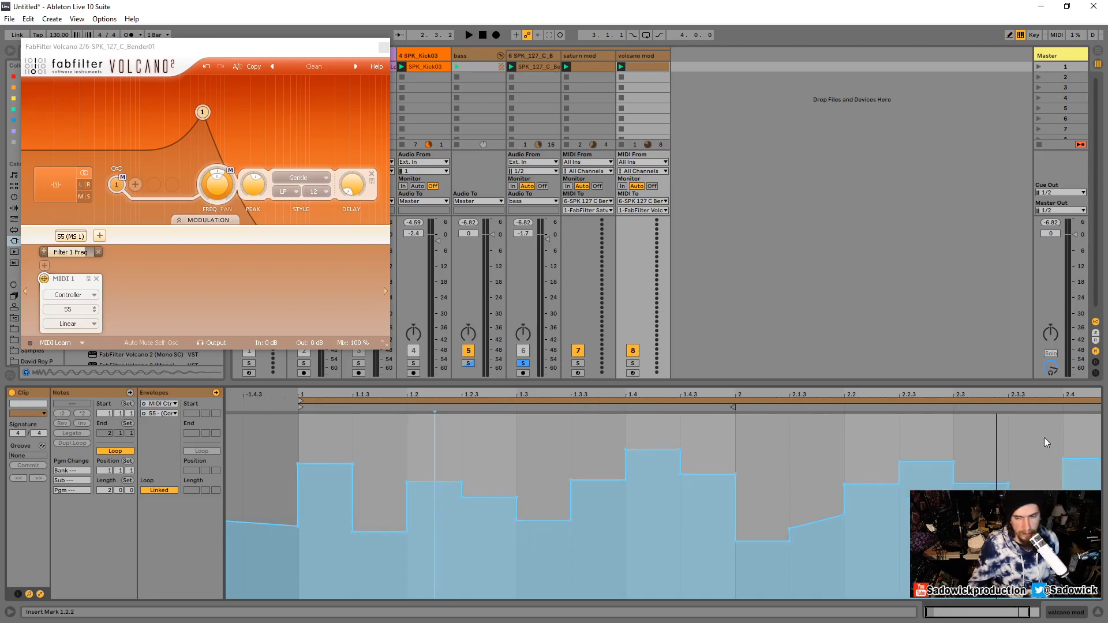
{"action": "key", "text": "space"}
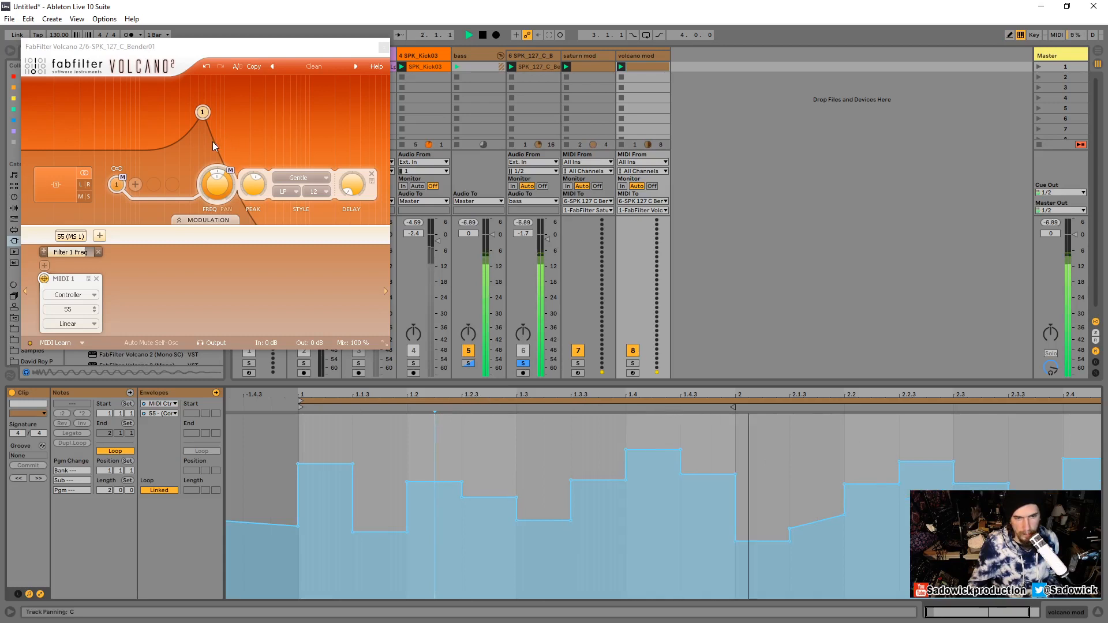
Increase the MIDI modulation amount on filter 1's frequency, lower the filter's base frequency, and set its slope to 48
{"action": "mouse_move", "coordinate": [202, 112]}
{"action": "left_mouse_down"}
{"action": "mouse_move", "coordinate": [180, 97]}
{"action": "mouse_move", "coordinate": [200, 102]}
{"action": "left_mouse_up"}
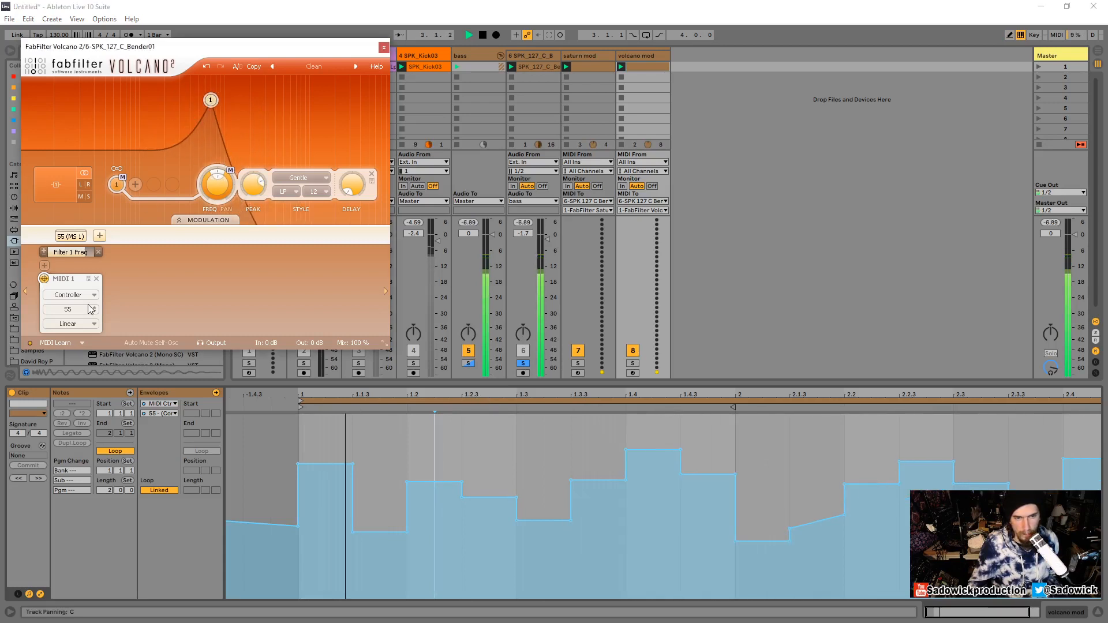
{"action": "left_click_drag", "start_coordinate": [77, 254], "coordinate": [113, 177]}
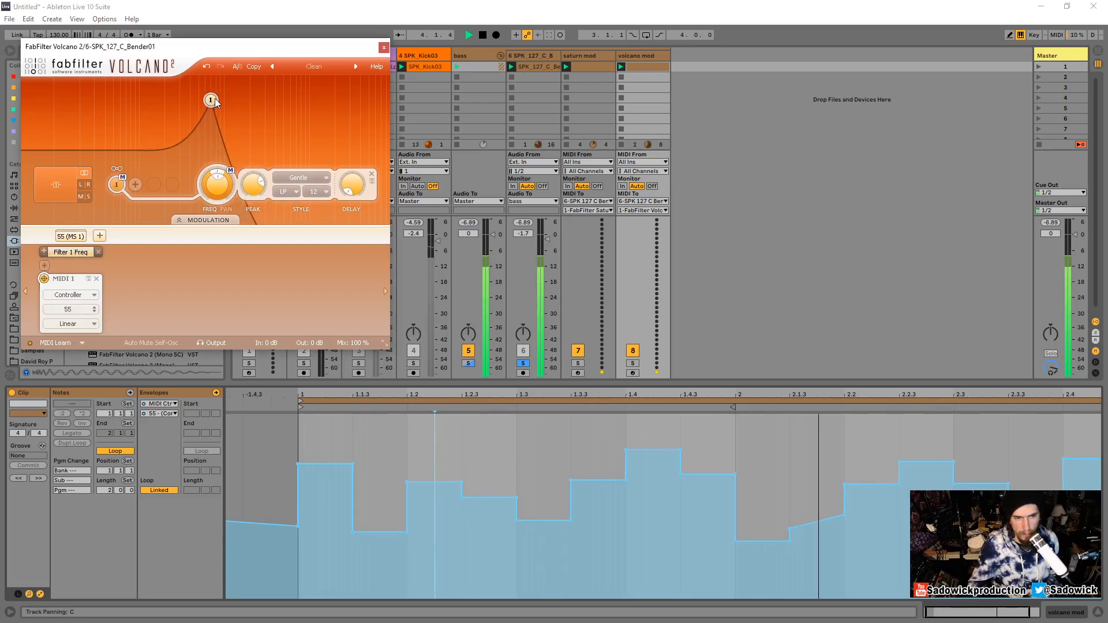
{"action": "left_click_drag", "start_coordinate": [214, 98], "coordinate": [181, 94]}
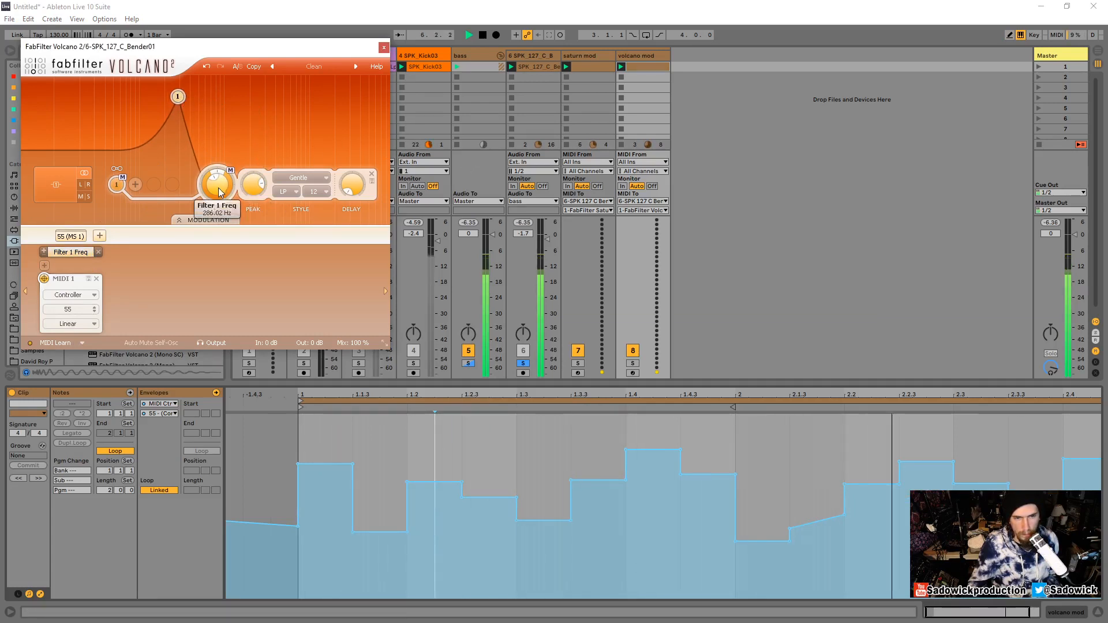
{"action": "left_click", "coordinate": [323, 192]}
{"action": "left_click", "coordinate": [326, 231]}
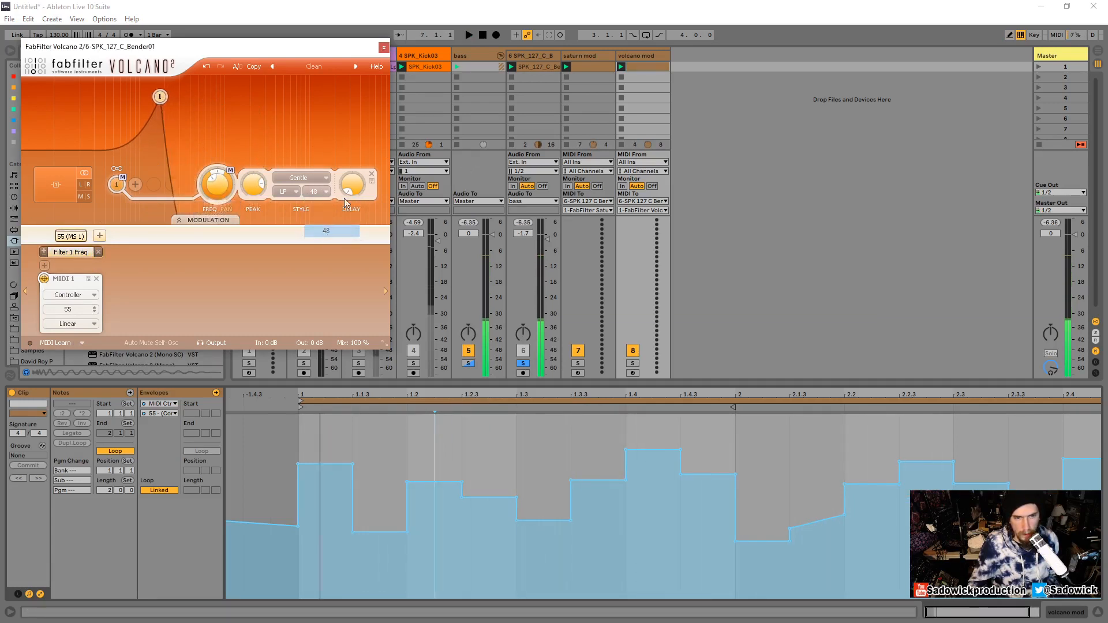
Move Volcano 2 between Saturn and LFOTool on the SPK_127_C_Bender01 track, and lower filter 1's frequency during playback
{"action": "left_click", "coordinate": [1051, 613]}
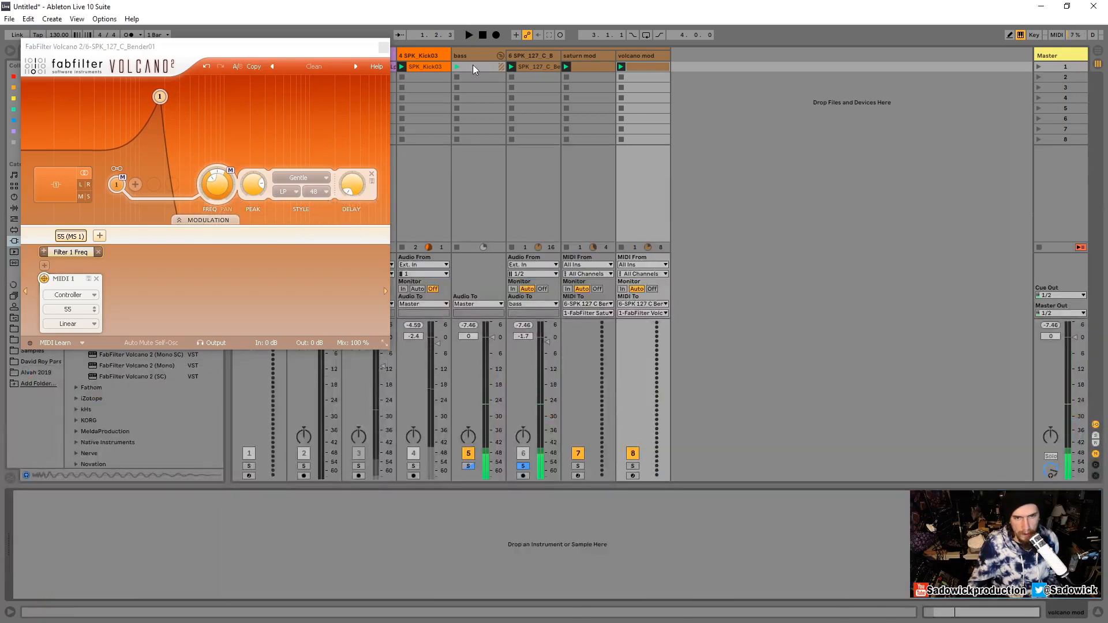
{"action": "left_click", "coordinate": [528, 55]}
{"action": "left_click_drag", "start_coordinate": [79, 498], "coordinate": [265, 496]}
{"action": "key", "text": "space"}
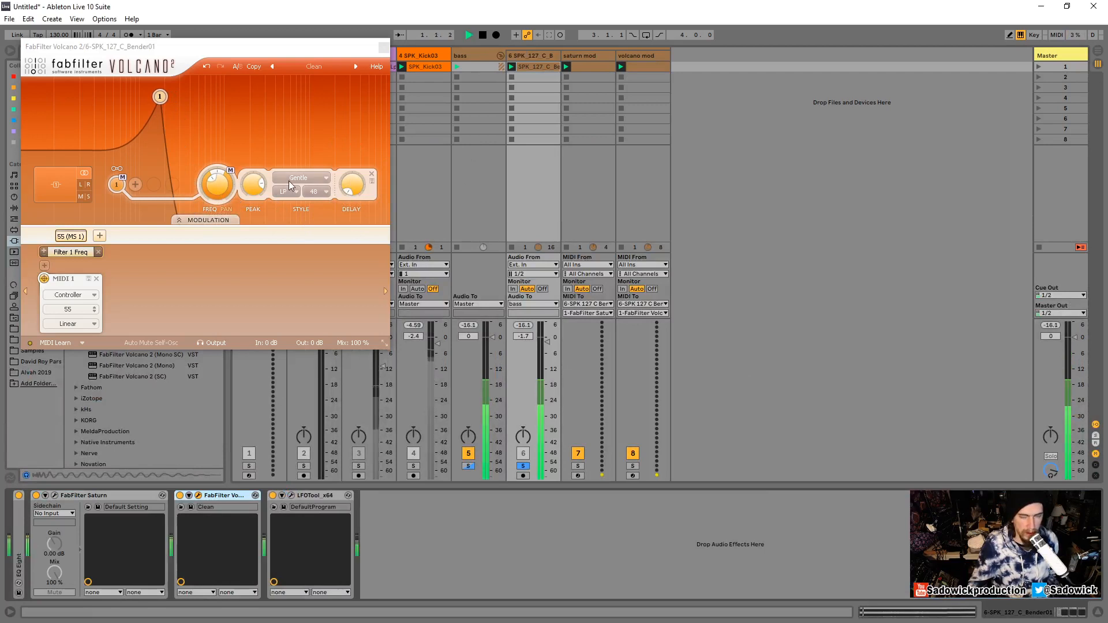
{"action": "left_click_drag", "start_coordinate": [160, 97], "coordinate": [84, 97]}
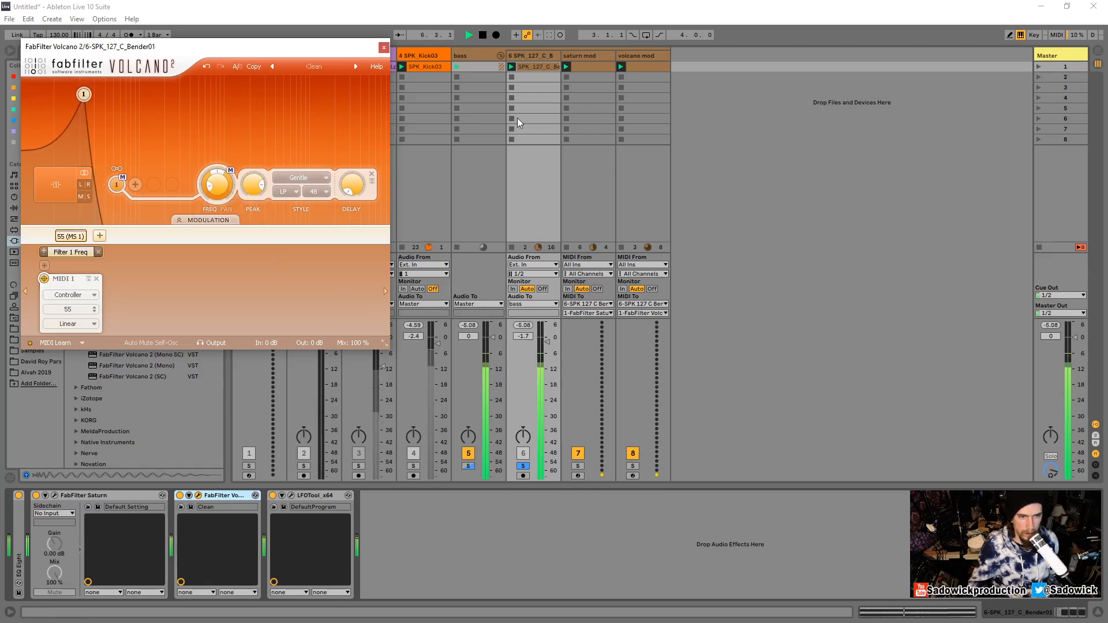
{"action": "key", "text": "space"}
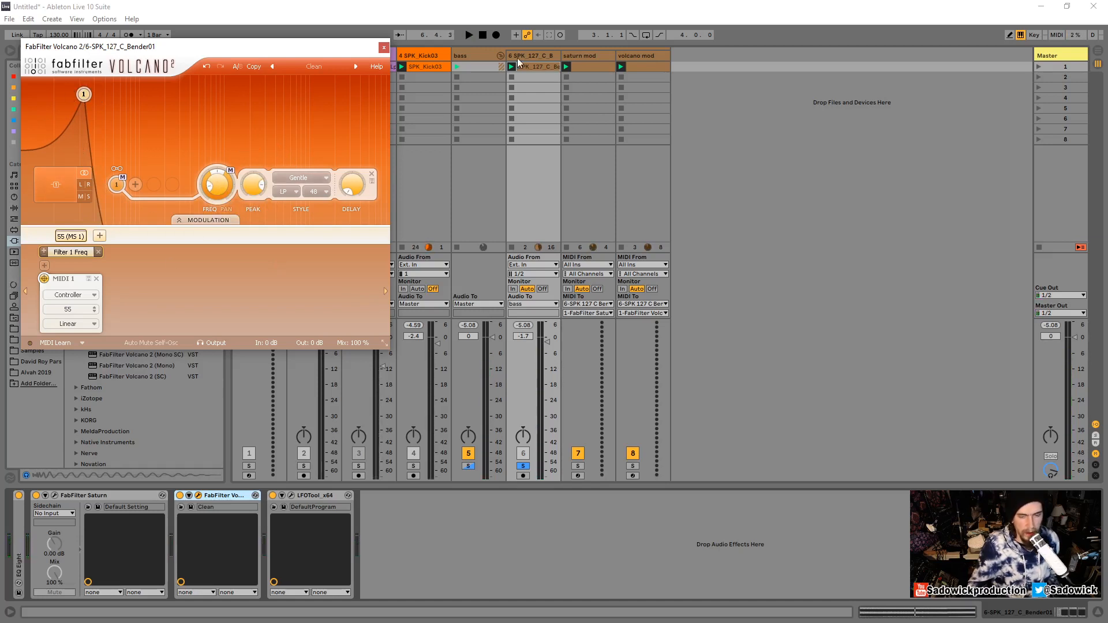
Open the FabFilter Saturn window from the SPK_127_C_Bender01 track and place it clear of Volcano 2's filter display
{"action": "left_click", "coordinate": [588, 55]}
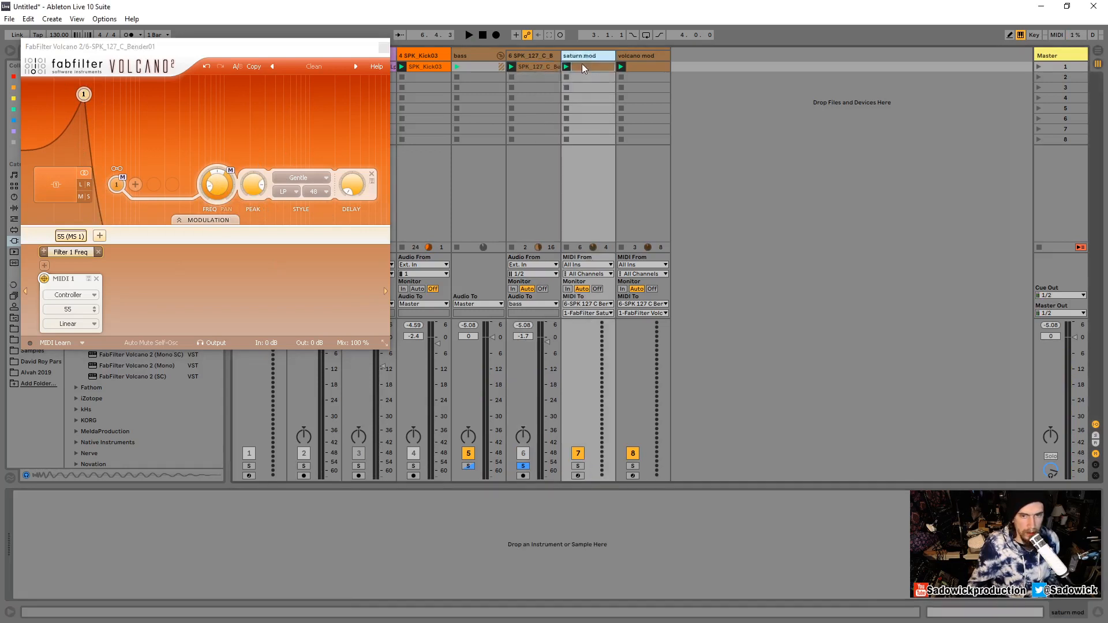
{"action": "left_click", "coordinate": [537, 56]}
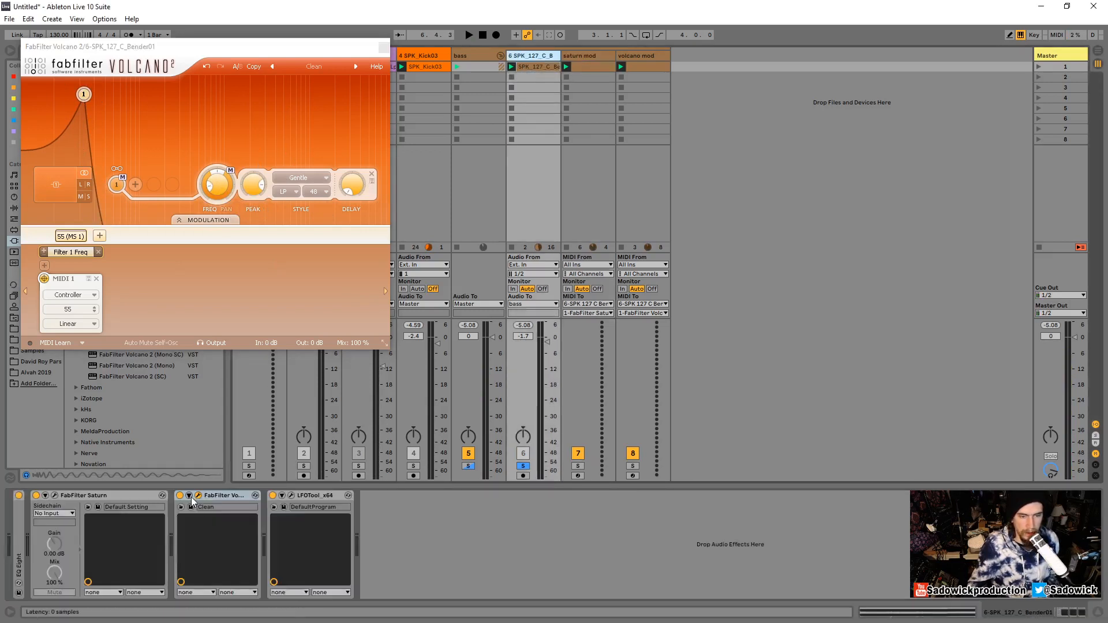
{"action": "left_click", "coordinate": [56, 498]}
{"action": "left_click_drag", "start_coordinate": [298, 26], "coordinate": [574, 115]}
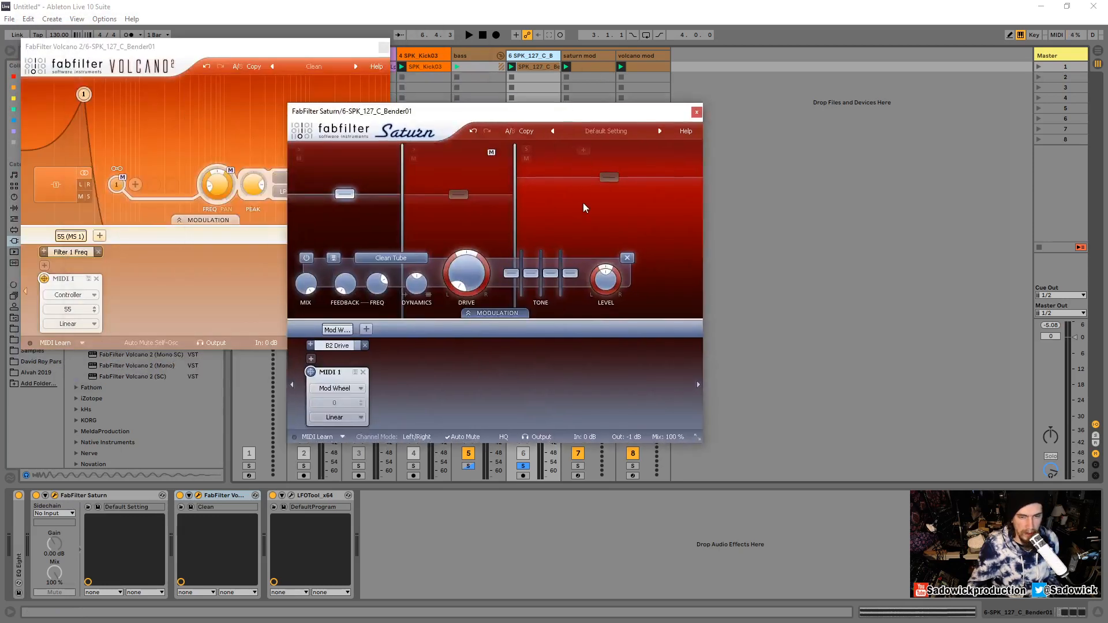
Lower band 3's level to about -2.96 dB and raise its mid tone to about +1.41 dB while auditioning
{"action": "key", "text": "space"}
{"action": "key", "text": "space"}
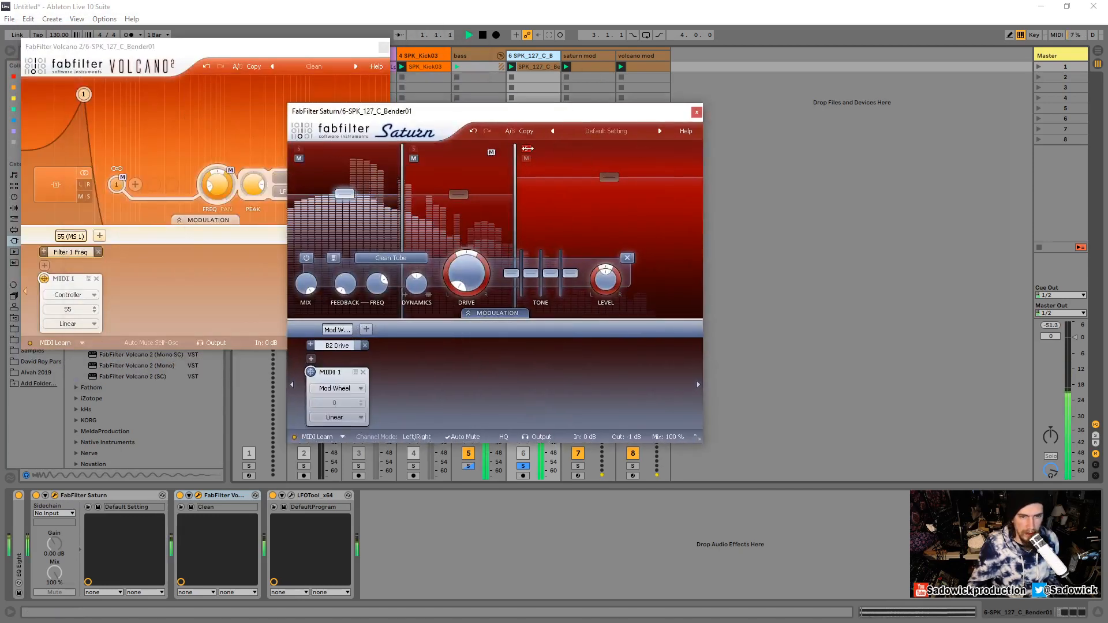
{"action": "key", "text": "space"}
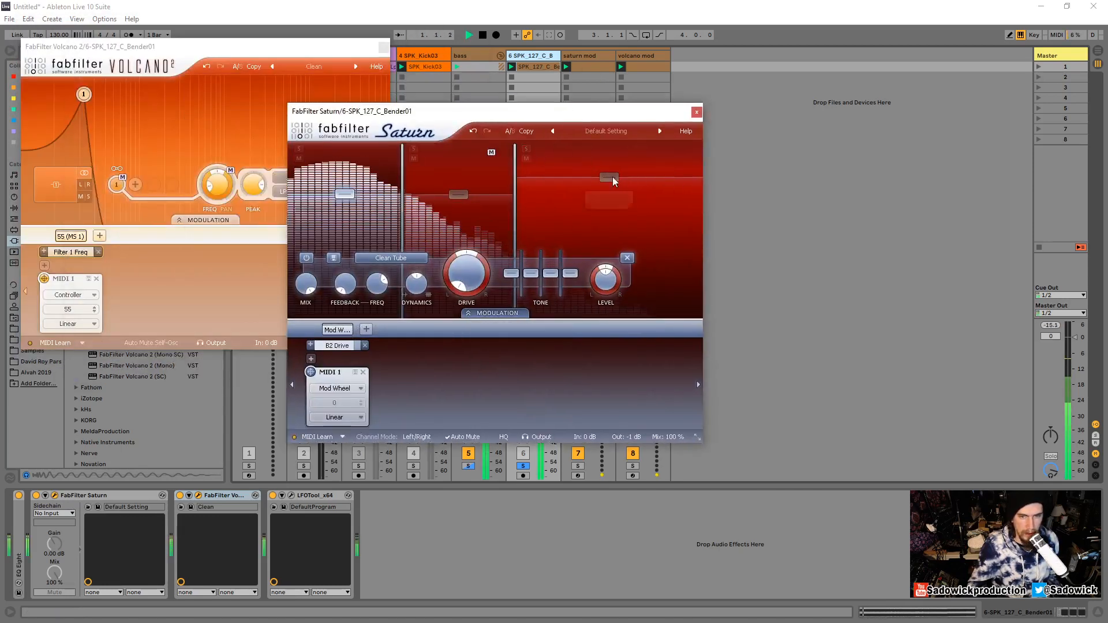
{"action": "mouse_move", "coordinate": [608, 177]}
{"action": "left_mouse_down"}
{"action": "mouse_move", "coordinate": [608, 216]}
{"action": "mouse_move", "coordinate": [608, 196]}
{"action": "left_mouse_up"}
{"action": "key", "text": "space"}
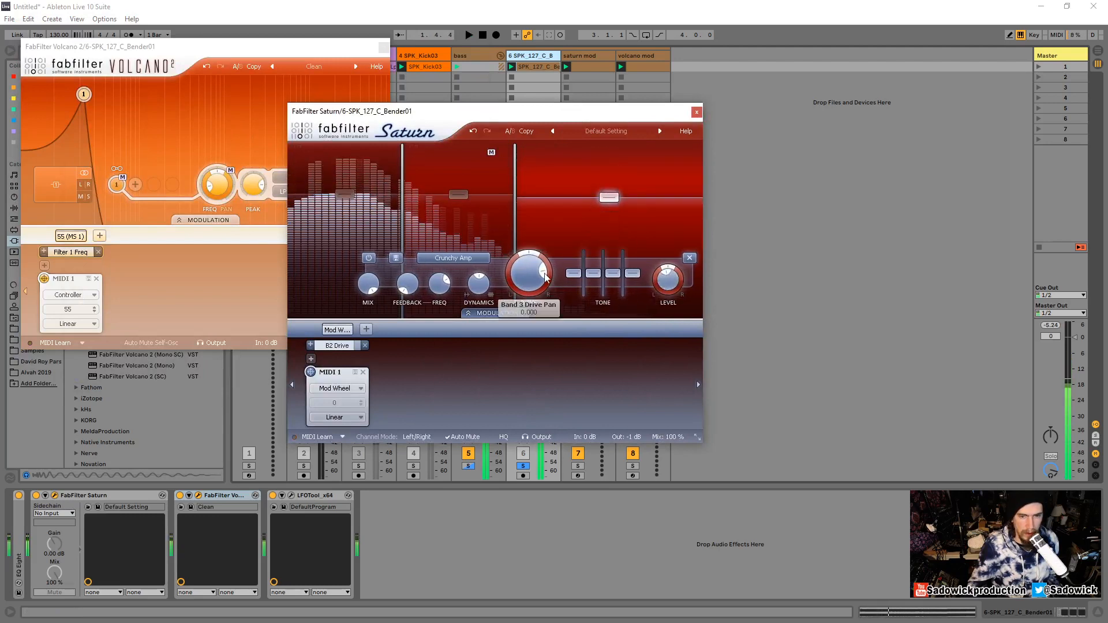
{"action": "left_click_drag", "start_coordinate": [597, 273], "coordinate": [597, 275]}
{"action": "key", "text": "space"}
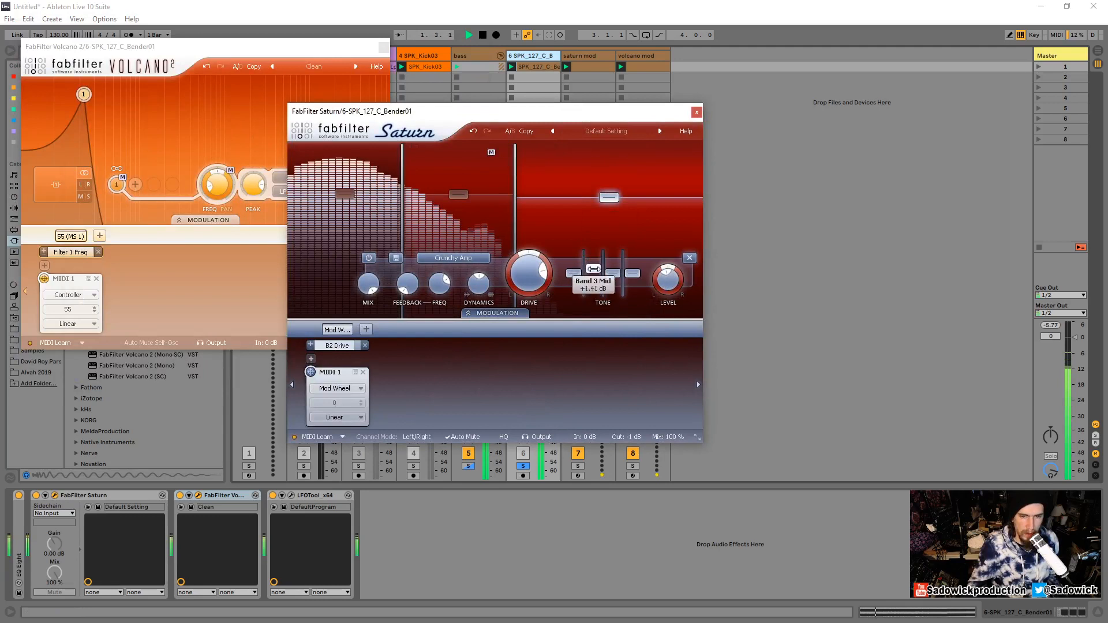
{"action": "key", "text": "space"}
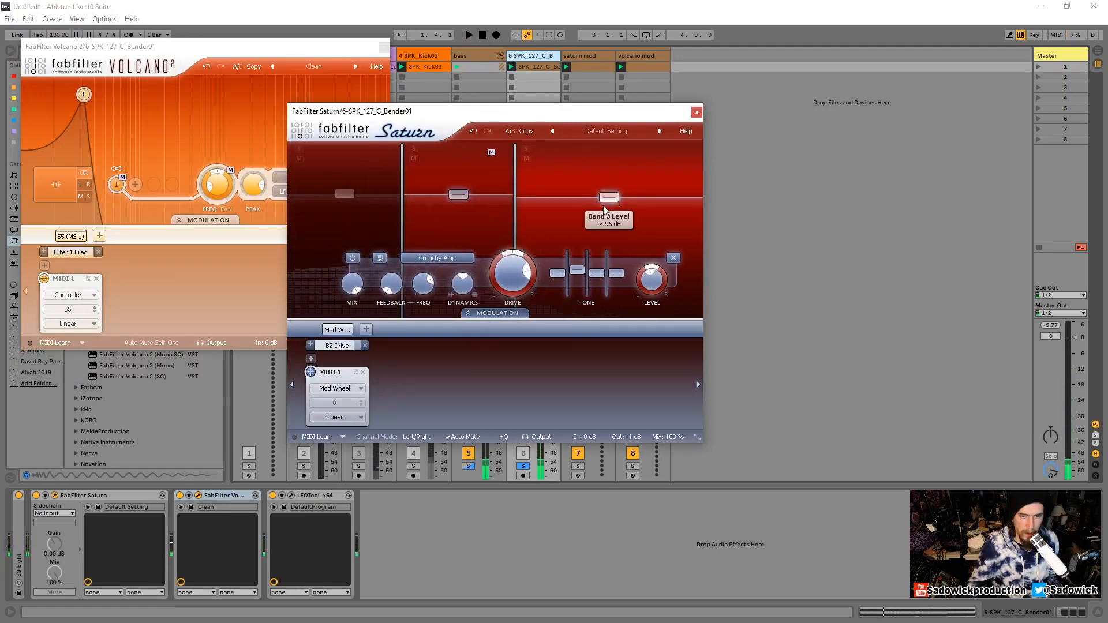
Adjust Saturn's band 3 drive pan and try the band 2 drive pan during playback
{"action": "left_click_drag", "start_coordinate": [530, 256], "coordinate": [487, 305]}
{"action": "key", "text": "space"}
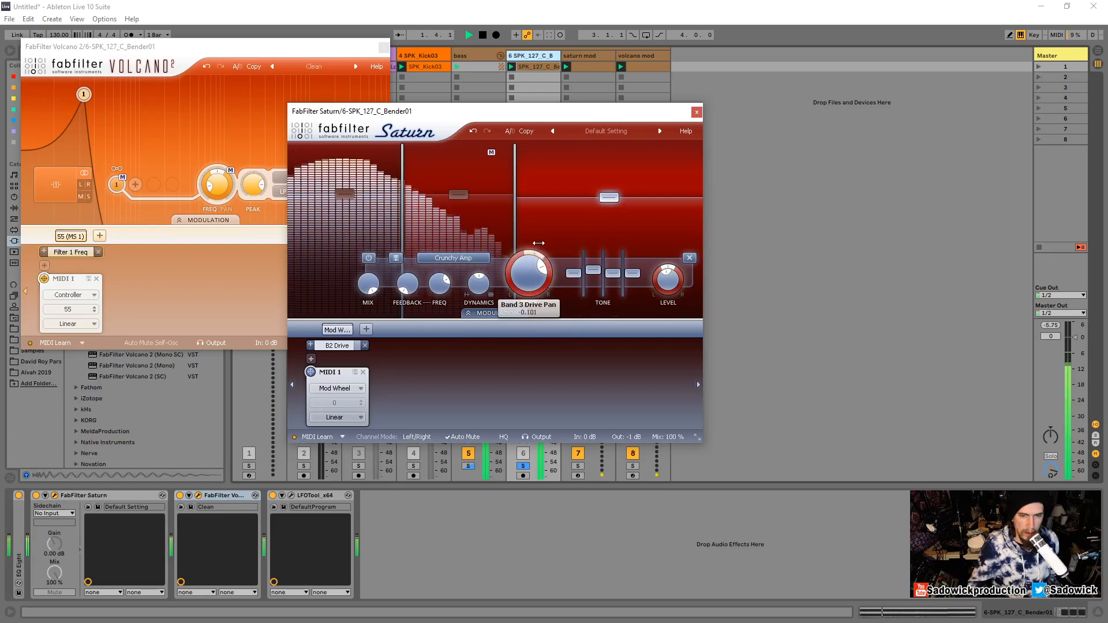
{"action": "key", "text": "space"}
{"action": "left_click_drag", "start_coordinate": [488, 260], "coordinate": [474, 255]}
{"action": "key", "text": "space"}
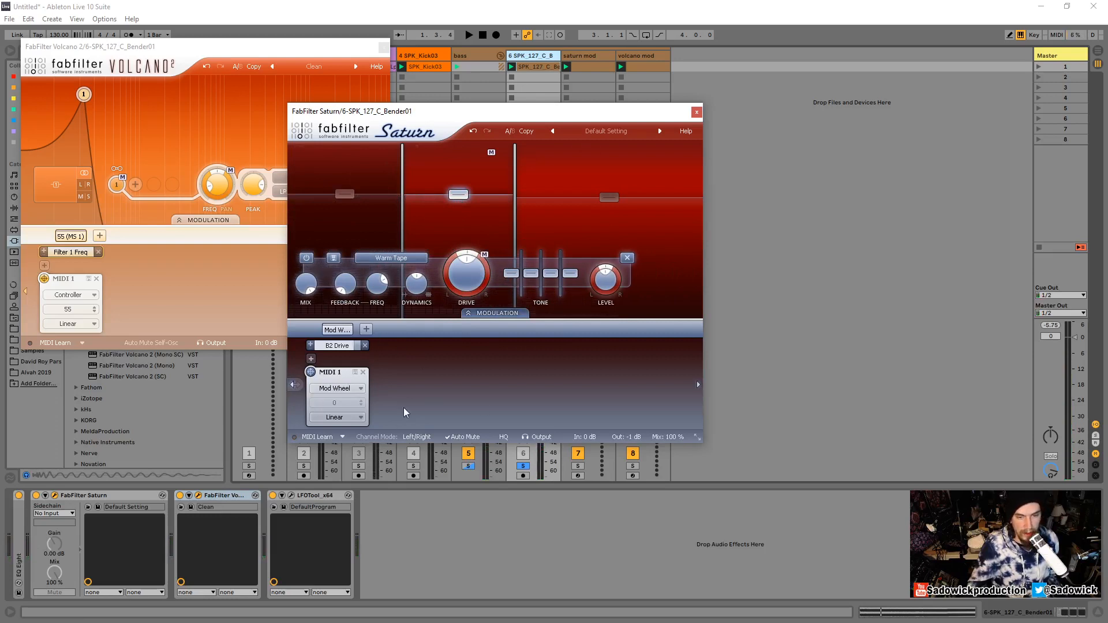
Add a second MIDI modulation source in Saturn and set its type to Controller
{"action": "left_click", "coordinate": [366, 330]}
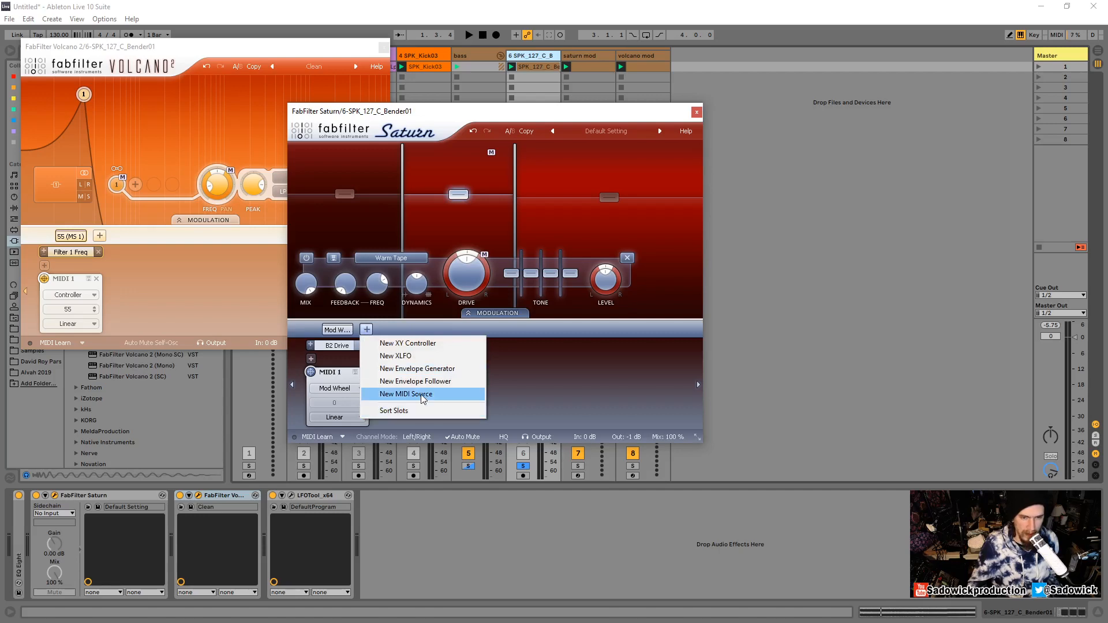
{"action": "left_click", "coordinate": [421, 395]}
{"action": "left_click", "coordinate": [417, 389]}
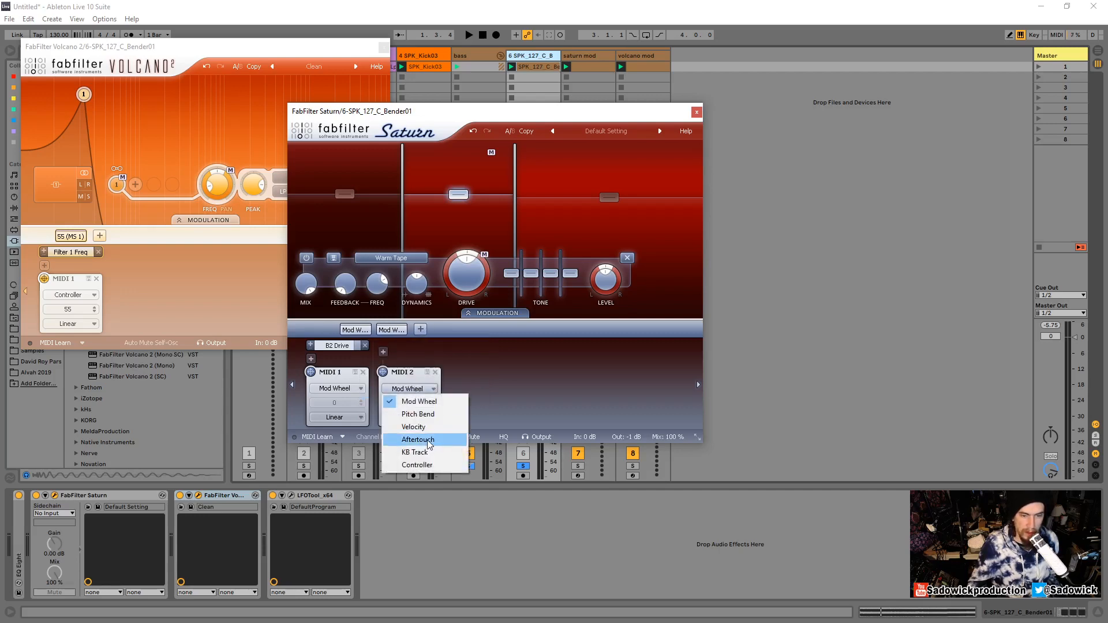
{"action": "left_click", "coordinate": [417, 465]}
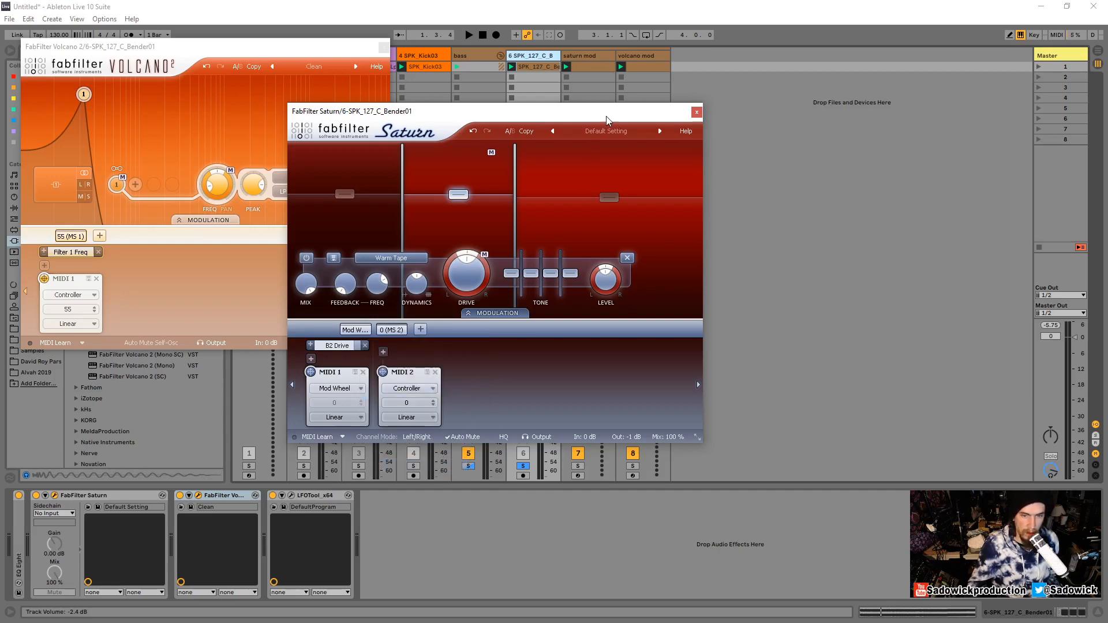
Open the saturn mod clip, switch its envelope to controller 14, and add a flat starting level
{"action": "left_click_drag", "start_coordinate": [606, 112], "coordinate": [354, 67]}
{"action": "left_click", "coordinate": [586, 69]}
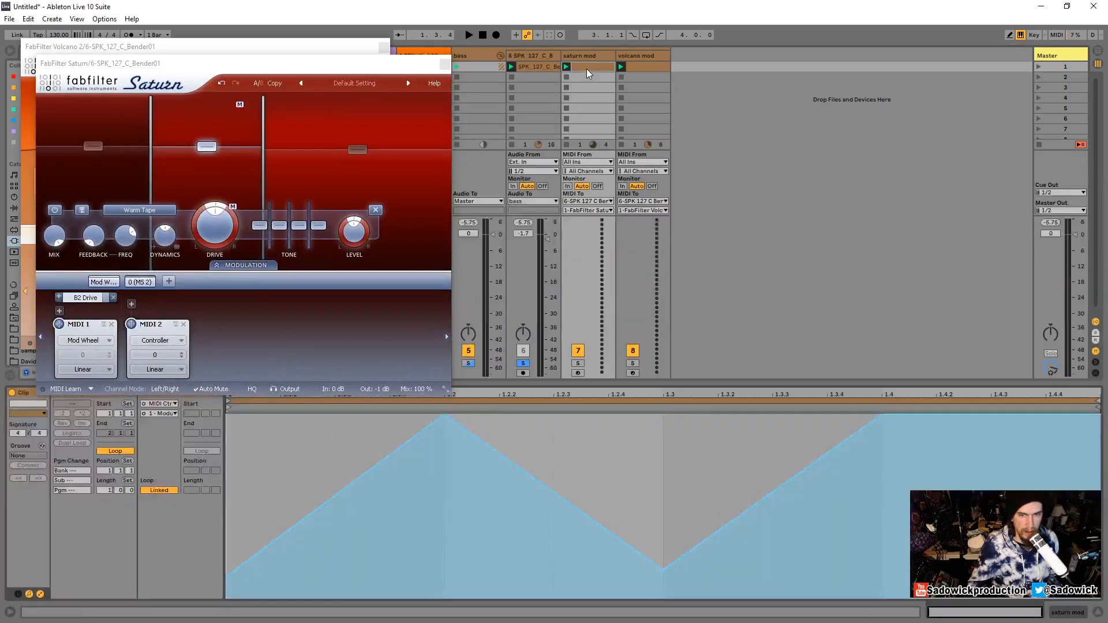
{"action": "left_click", "coordinate": [156, 414]}
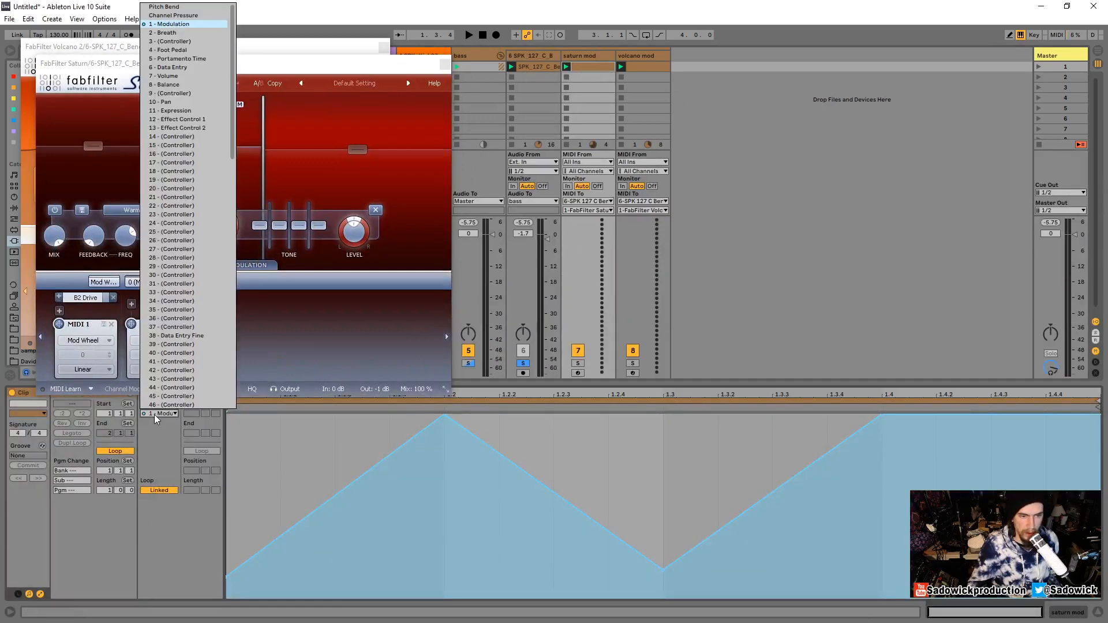
{"action": "left_click", "coordinate": [173, 136]}
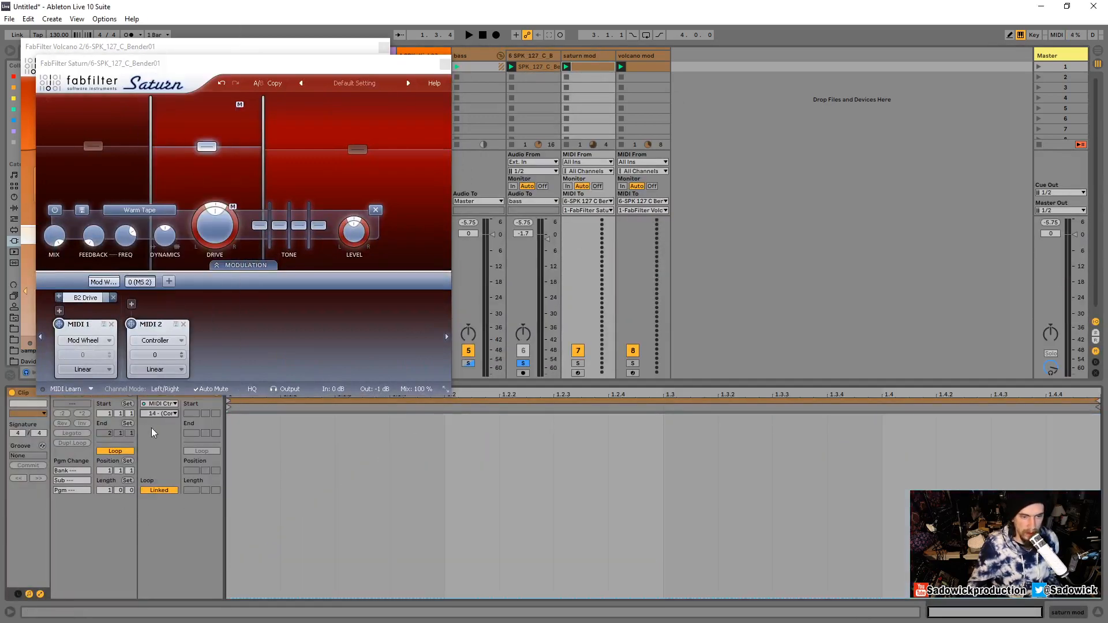
{"action": "left_click", "coordinate": [241, 489]}
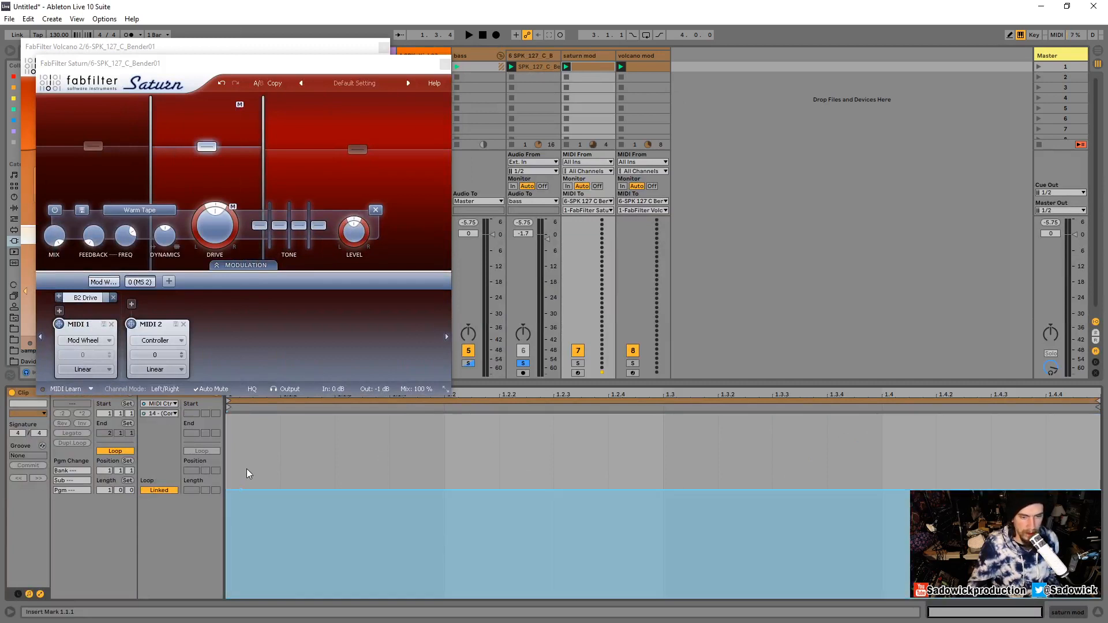
Draw a varied stepped controller 14 pattern across the one-bar saturn mod clip
{"action": "key", "text": "b"}
{"action": "mouse_move", "coordinate": [269, 459]}
{"action": "left_mouse_down"}
{"action": "mouse_move", "coordinate": [248, 447]}
{"action": "mouse_move", "coordinate": [299, 534]}
{"action": "mouse_move", "coordinate": [410, 472]}
{"action": "mouse_move", "coordinate": [450, 516]}
{"action": "left_mouse_up"}
{"action": "left_click_drag", "start_coordinate": [526, 471], "coordinate": [463, 451]}
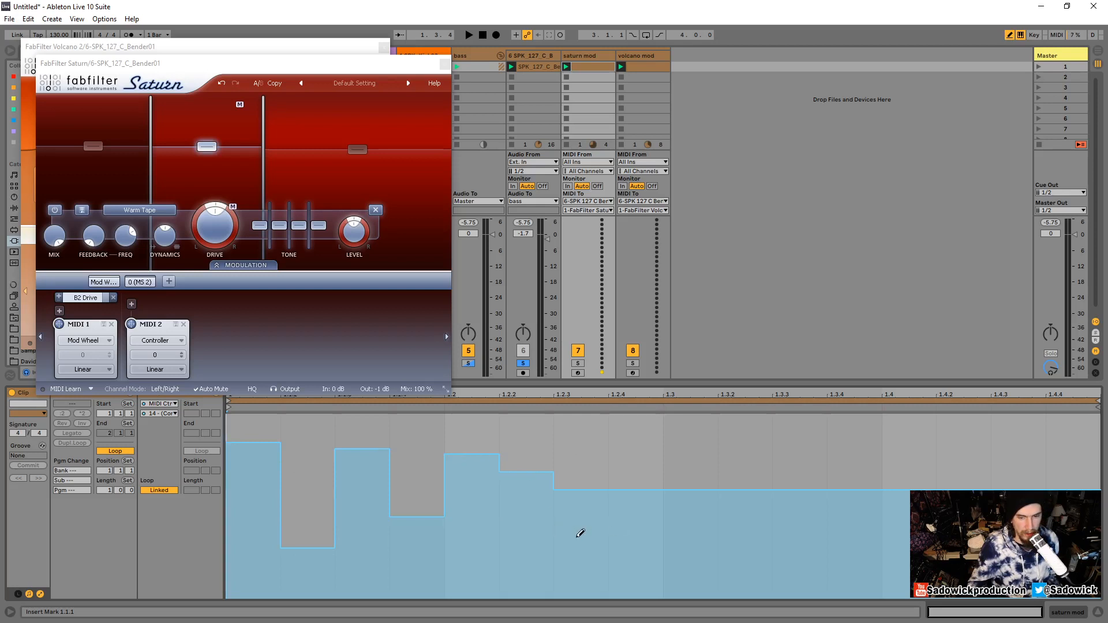
{"action": "mouse_move", "coordinate": [580, 533]}
{"action": "left_mouse_down"}
{"action": "mouse_move", "coordinate": [725, 482]}
{"action": "mouse_move", "coordinate": [811, 551]}
{"action": "left_mouse_up"}
{"action": "left_click", "coordinate": [1067, 449]}
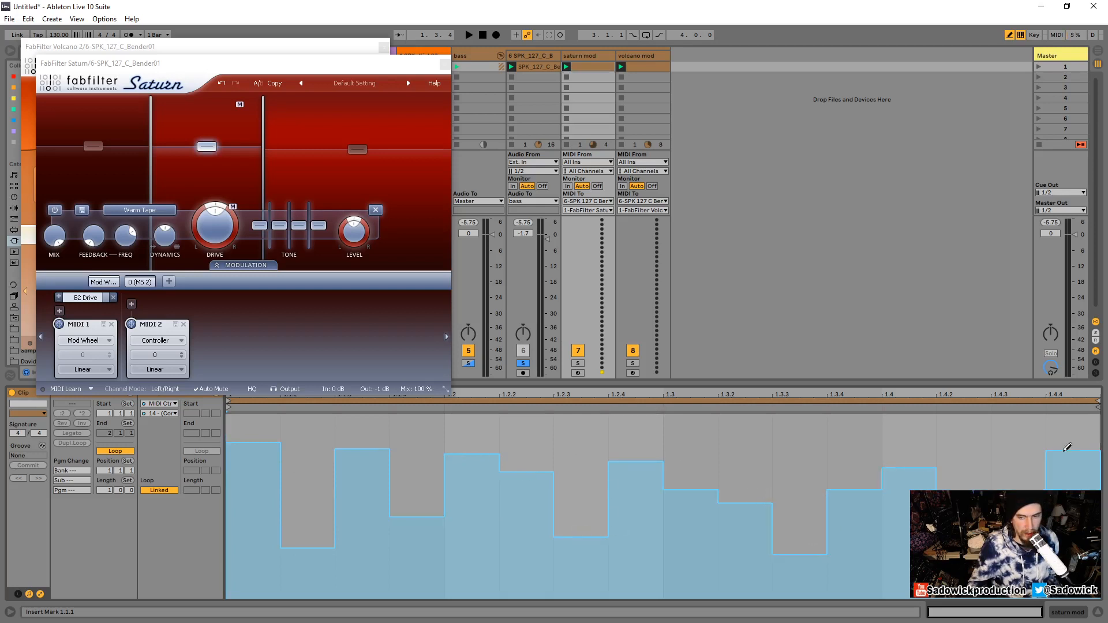
Set the MIDI 2 source to controller 14, assign it to band 2's drive pan, and start playback
{"action": "left_click", "coordinate": [158, 355]}
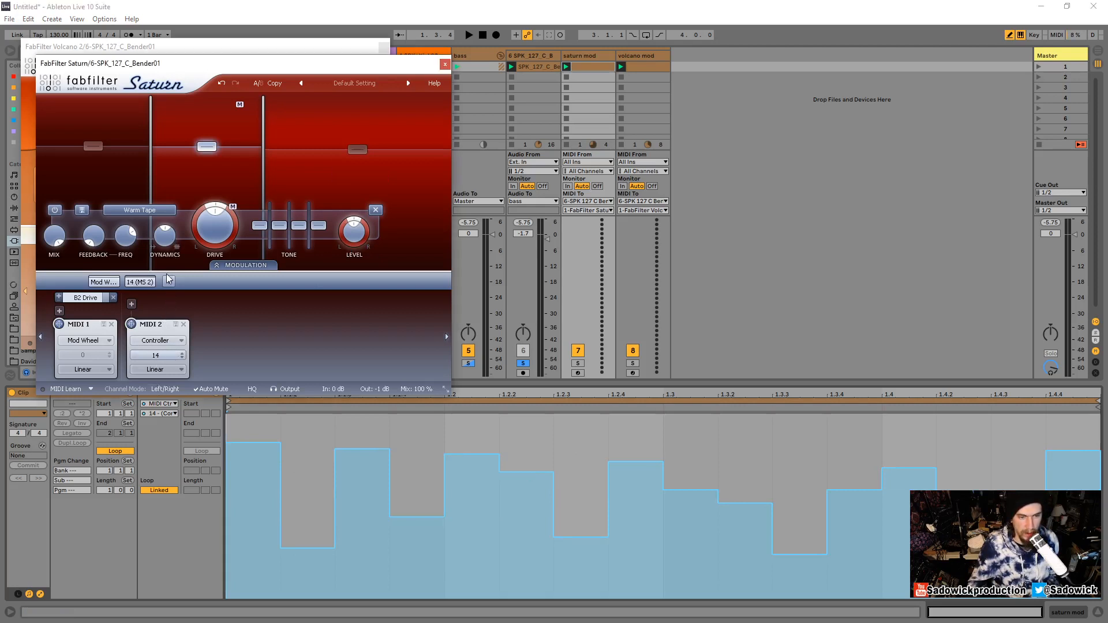
{"action": "left_click_drag", "start_coordinate": [133, 328], "coordinate": [215, 207]}
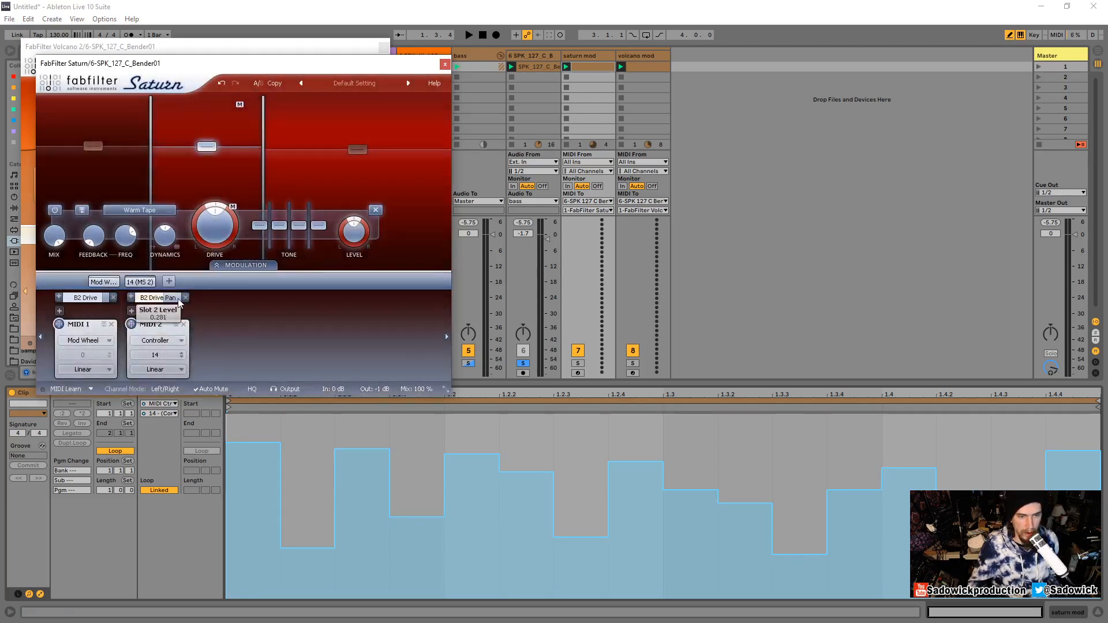
{"action": "key", "text": "space"}
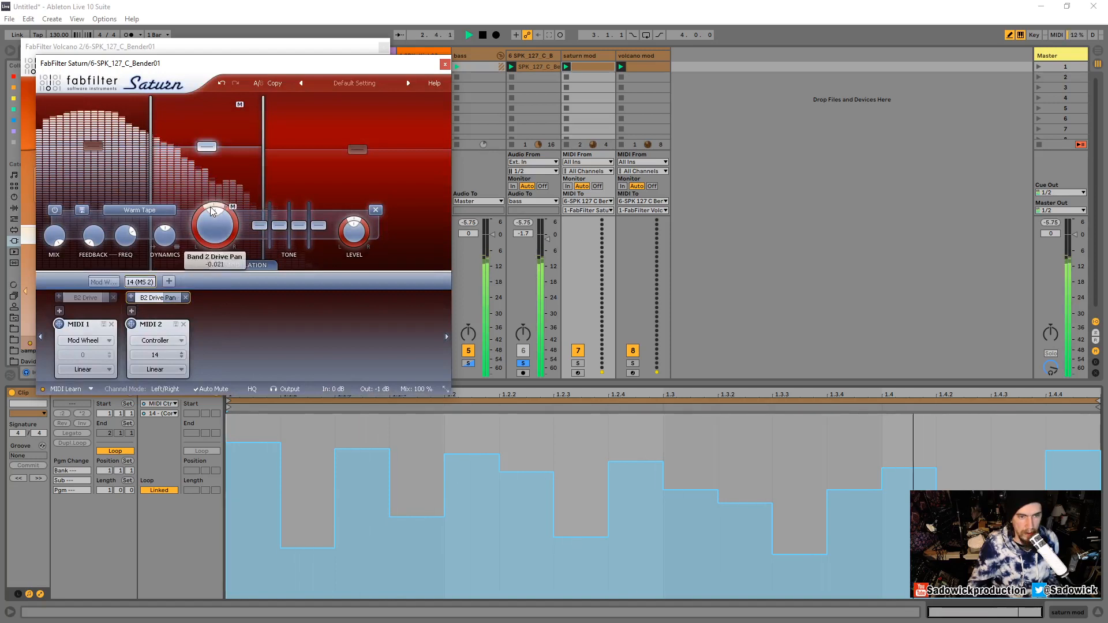
Shift band 2's drive pan to about -0.494 and raise its dynamics to about 0.444 while auditioning
{"action": "left_click_drag", "start_coordinate": [214, 206], "coordinate": [199, 211]}
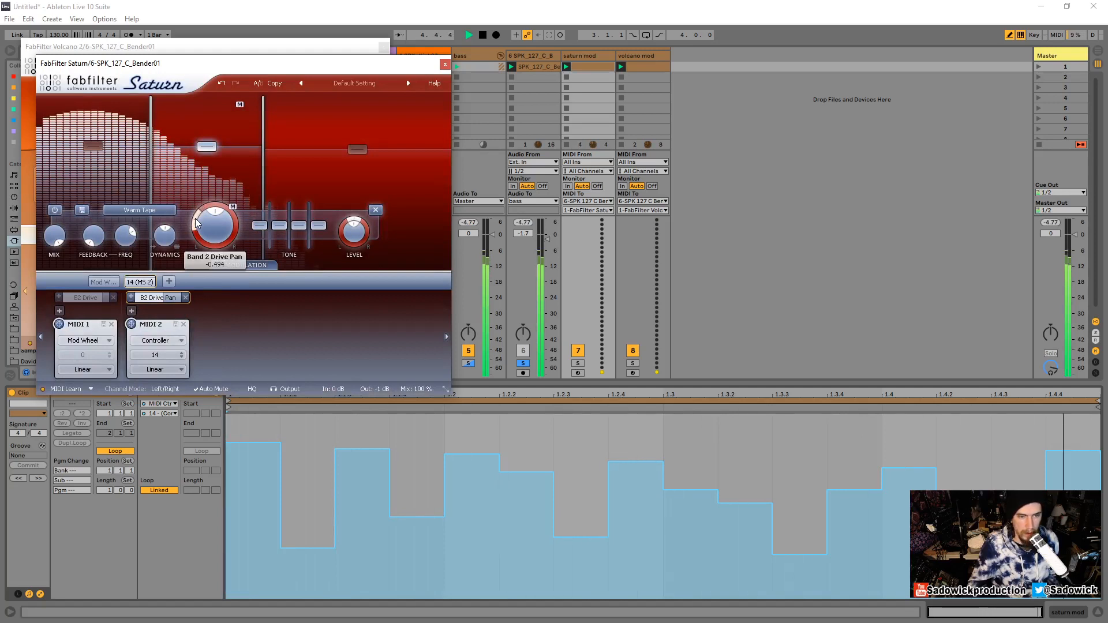
{"action": "left_click_drag", "start_coordinate": [200, 212], "coordinate": [197, 218]}
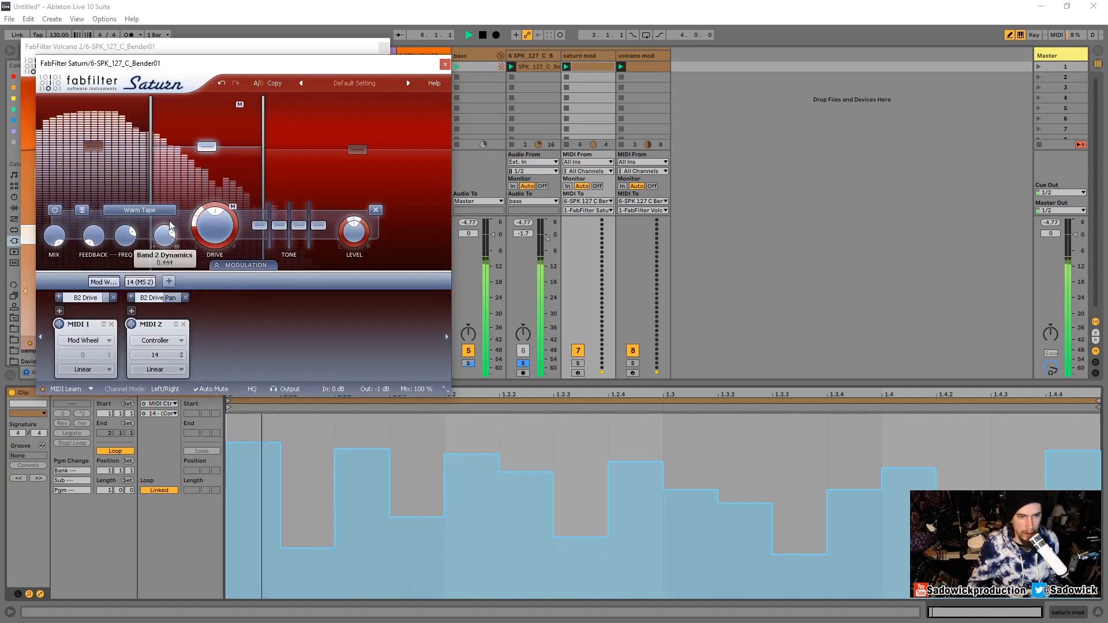
{"action": "key", "text": "space"}
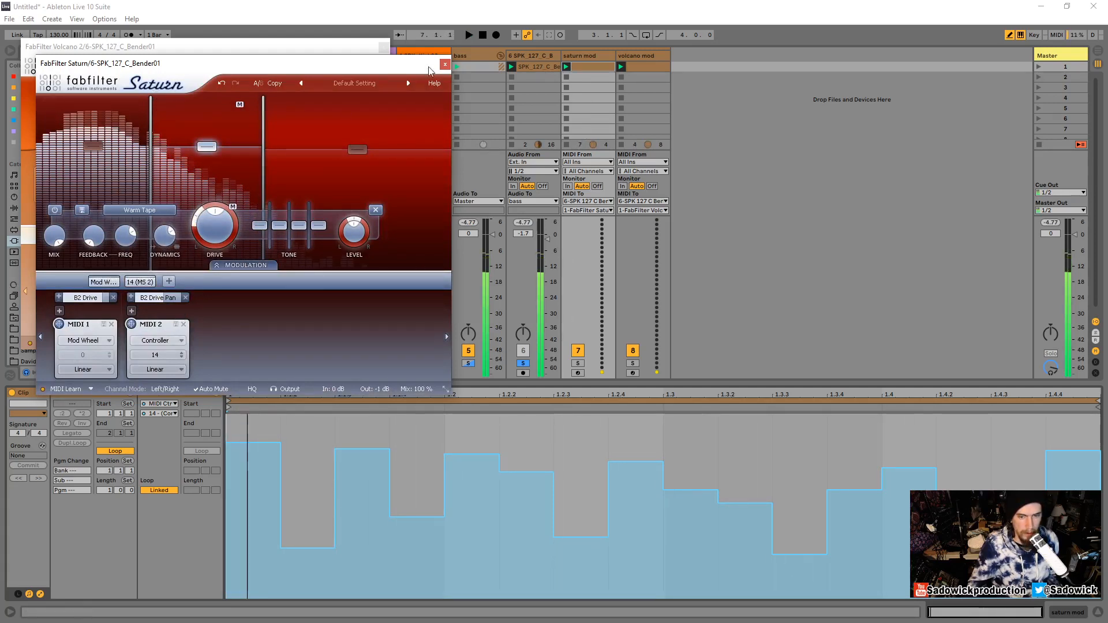
Close the Saturn and Volcano 2 windows, turn off the bass group's solo, and play the full mix
{"action": "left_click", "coordinate": [444, 64]}
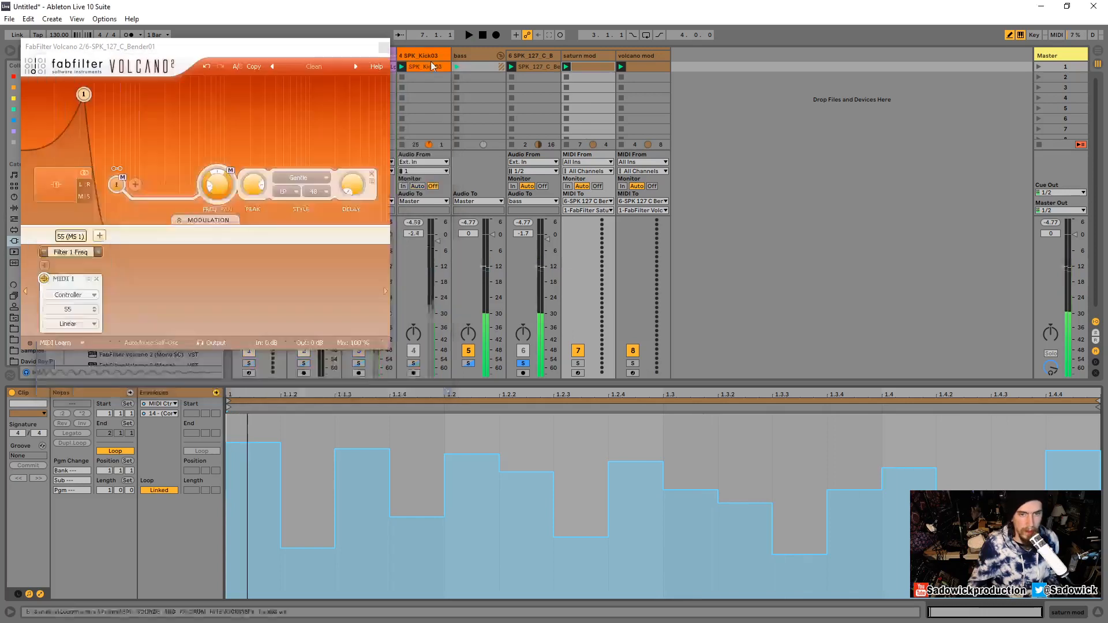
{"action": "left_click", "coordinate": [384, 47]}
{"action": "left_click", "coordinate": [467, 363]}
{"action": "key", "text": "space"}
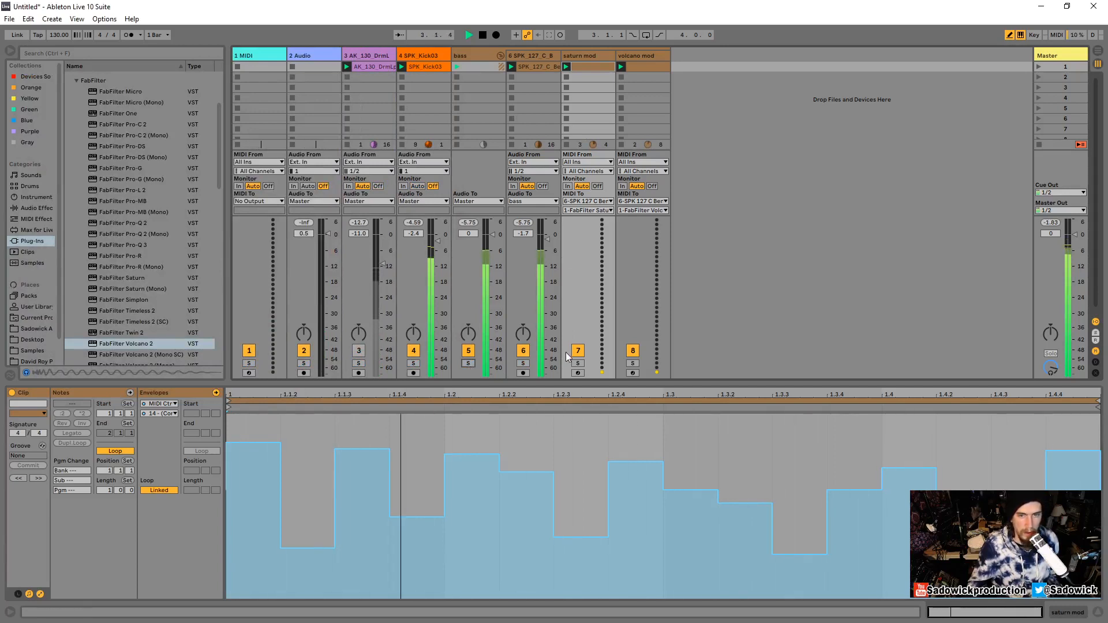
{"action": "key", "text": "space"}
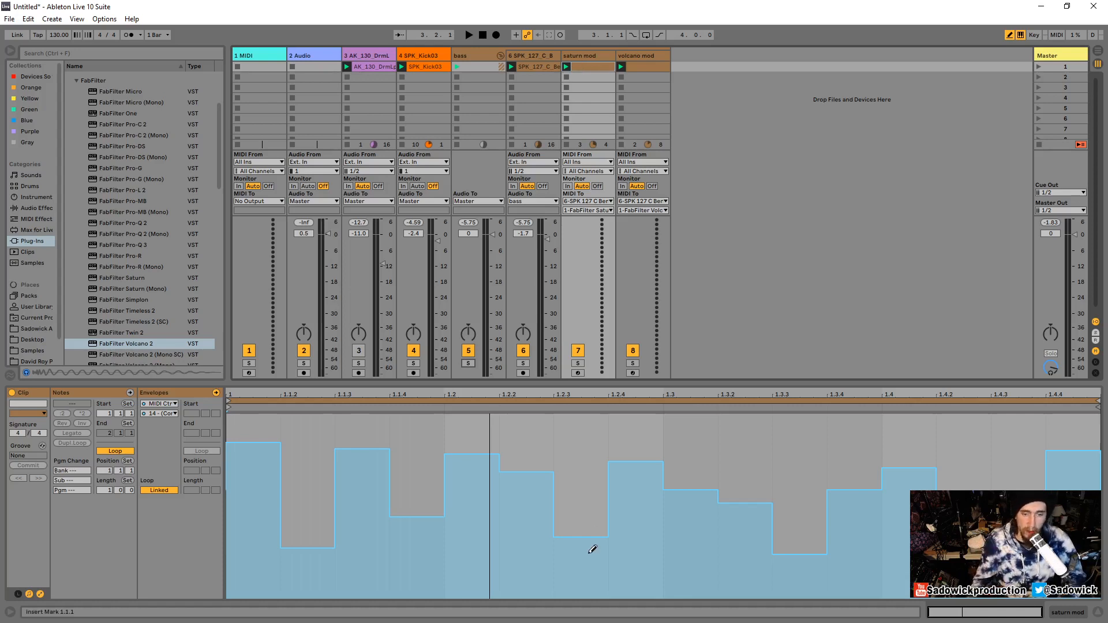
Redraw the controller 14 steps from 1.2.2 to 1.3, lowering 1.2.2 and 1.2.4, raising 1.2.3, and setting 1.3 to 116
{"action": "left_click_drag", "start_coordinate": [519, 523], "coordinate": [585, 426]}
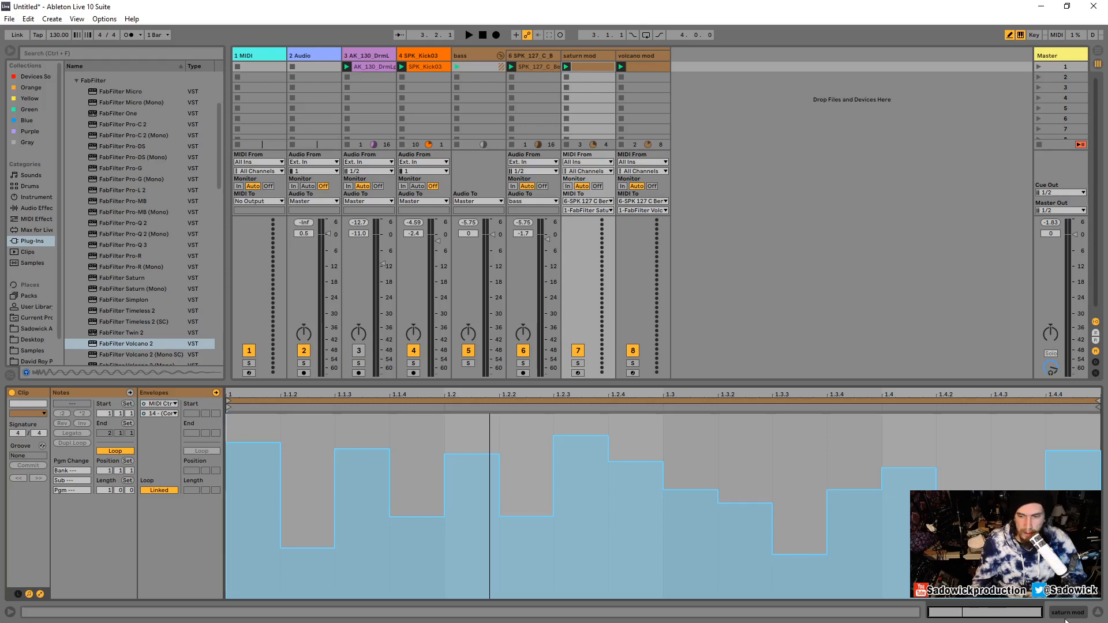
{"action": "left_click_drag", "start_coordinate": [705, 438], "coordinate": [704, 426]}
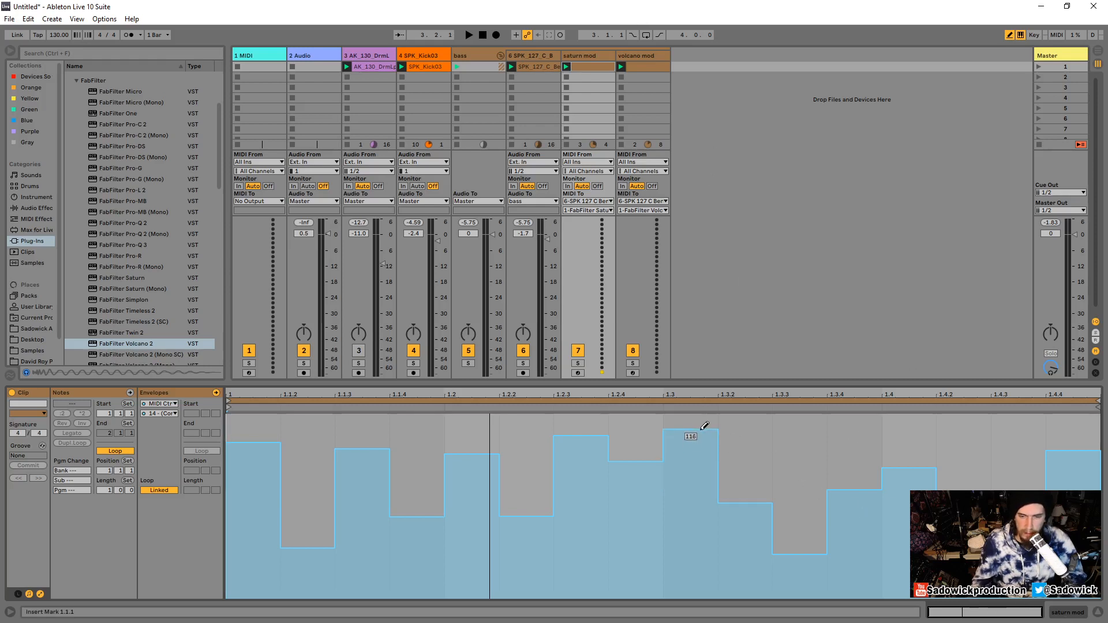
{"action": "left_click_drag", "start_coordinate": [652, 494], "coordinate": [651, 500]}
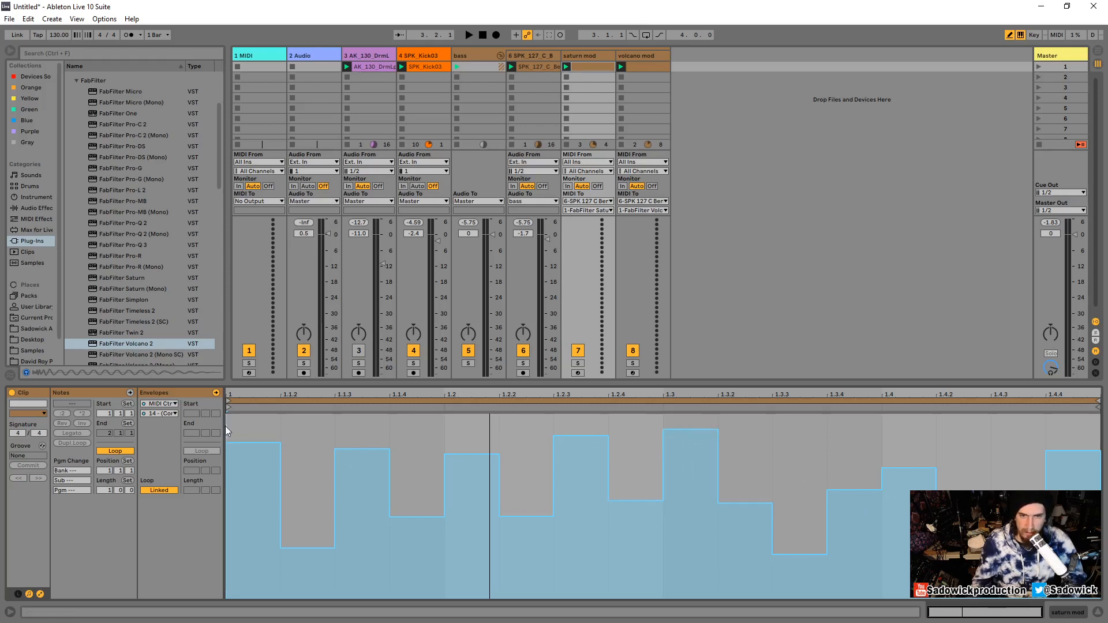
Lower the controller 14 step at 1.1.3 and shorten the saturn mod clip's loop to 0.1.2, ending at 1.2.3
{"action": "left_click_drag", "start_coordinate": [354, 482], "coordinate": [361, 483]}
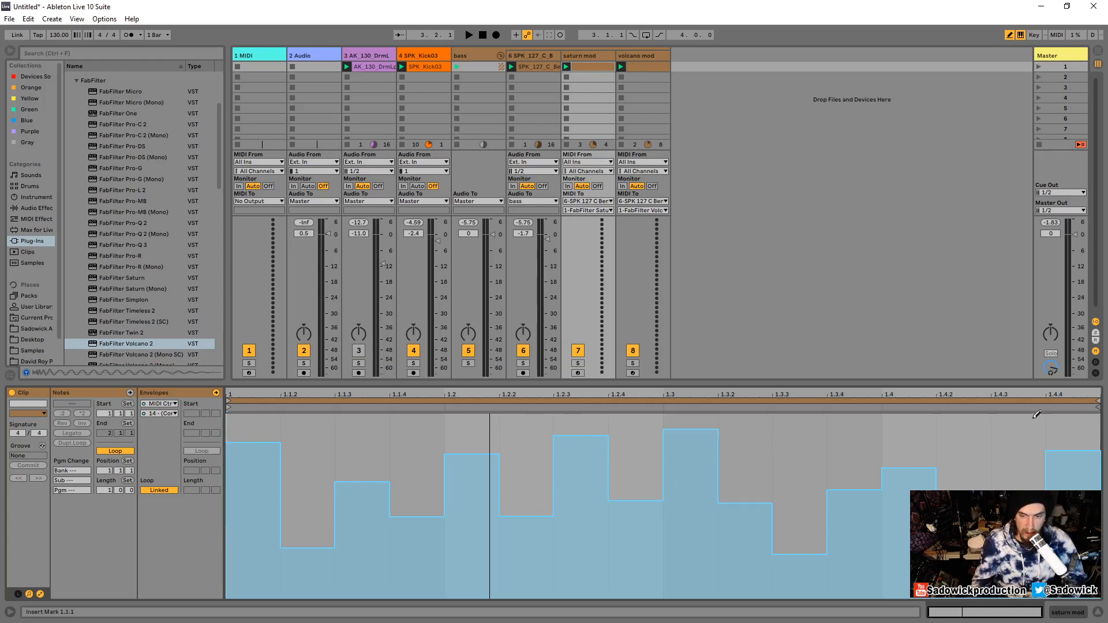
{"action": "left_click_drag", "start_coordinate": [1098, 402], "coordinate": [499, 402]}
{"action": "left_click_drag", "start_coordinate": [407, 421], "coordinate": [560, 425]}
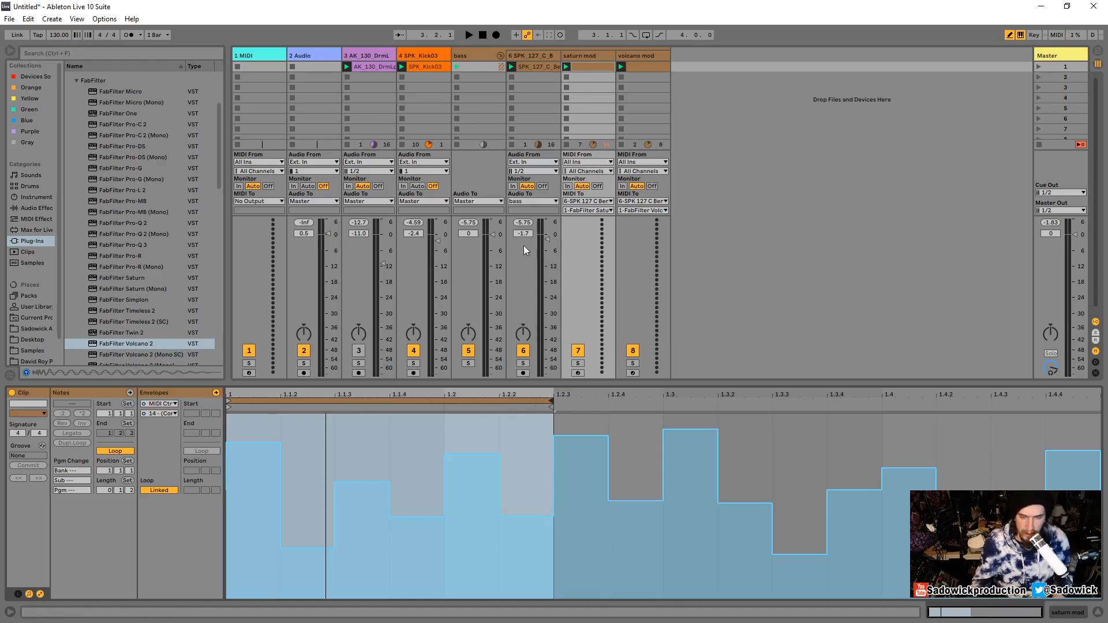
Solo the bass group and audition it while shortening the saturn mod clip's loop to 0.1.1, ending at 1.2.2
{"action": "left_click", "coordinate": [469, 362]}
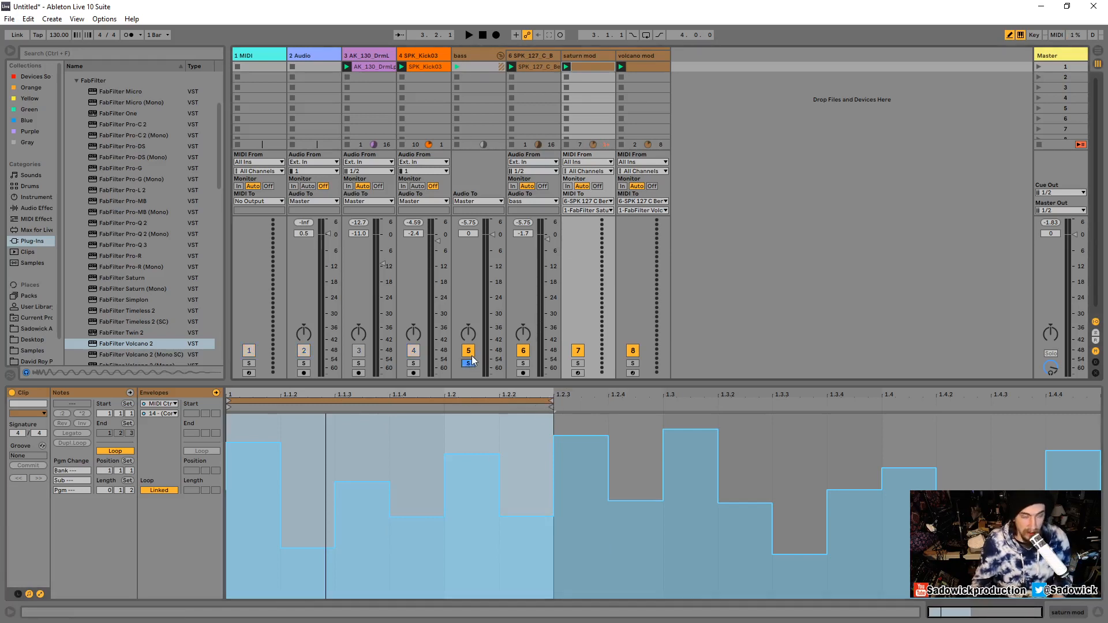
{"action": "key", "text": "space"}
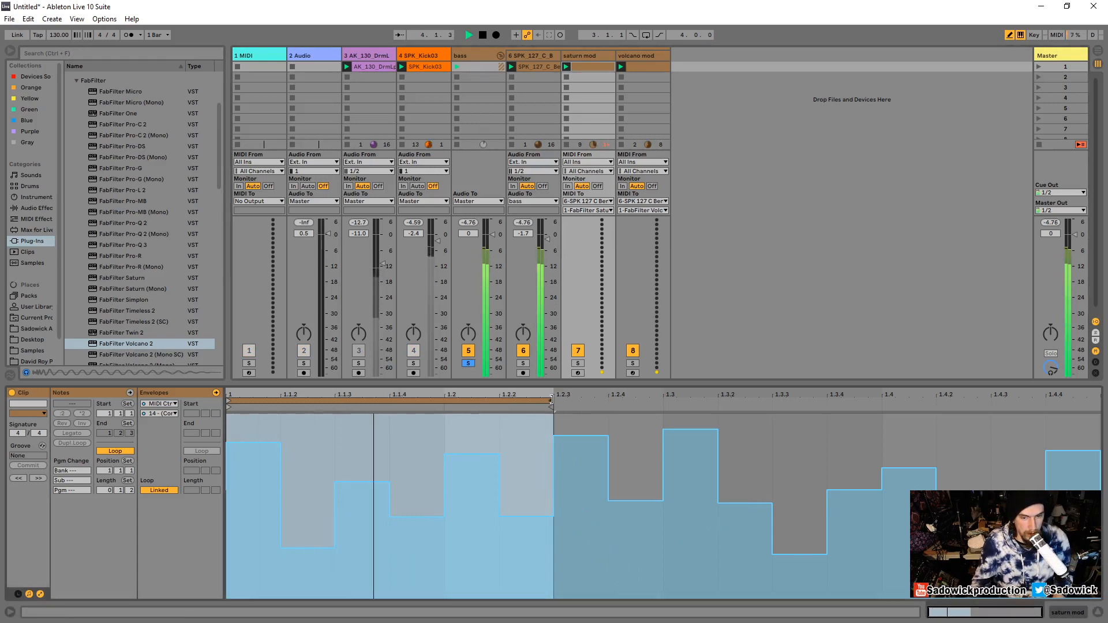
{"action": "left_click_drag", "start_coordinate": [551, 398], "coordinate": [497, 398]}
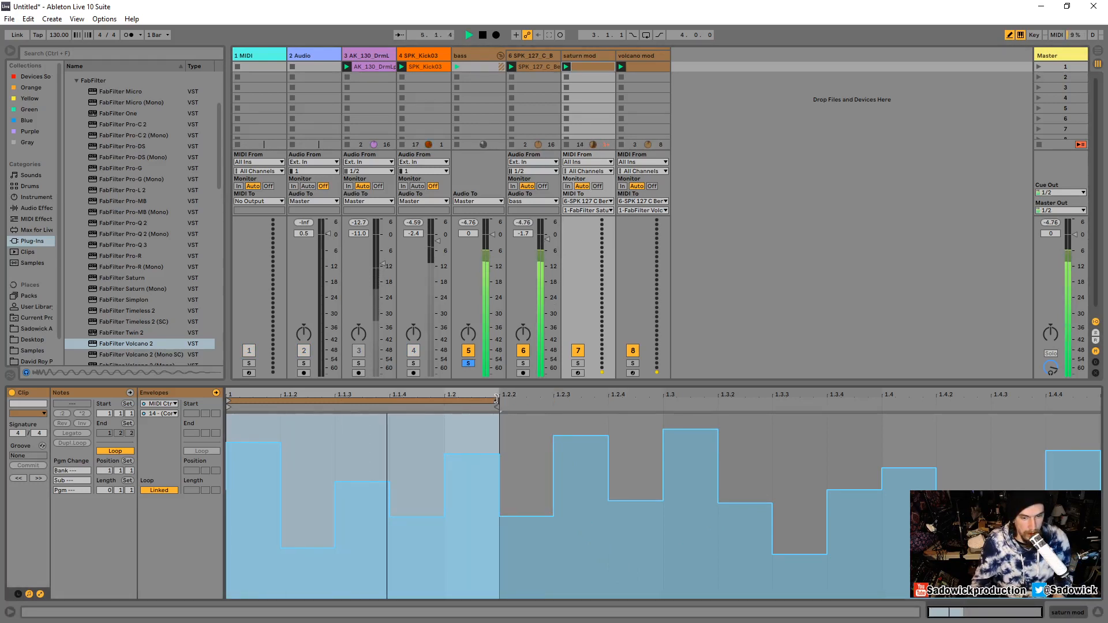
{"action": "left_click", "coordinate": [638, 68]}
{"action": "key", "text": "space"}
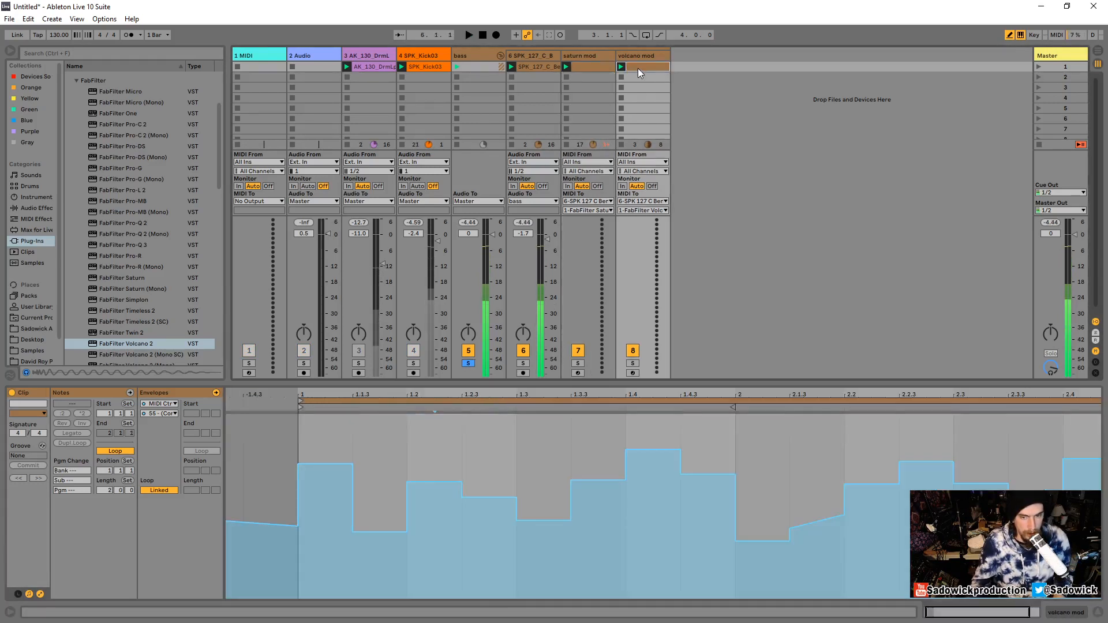
Limit the saturn mod clip's envelope list to adjusted envelopes and display the 1 - Modulation envelope
{"action": "left_click", "coordinate": [581, 66]}
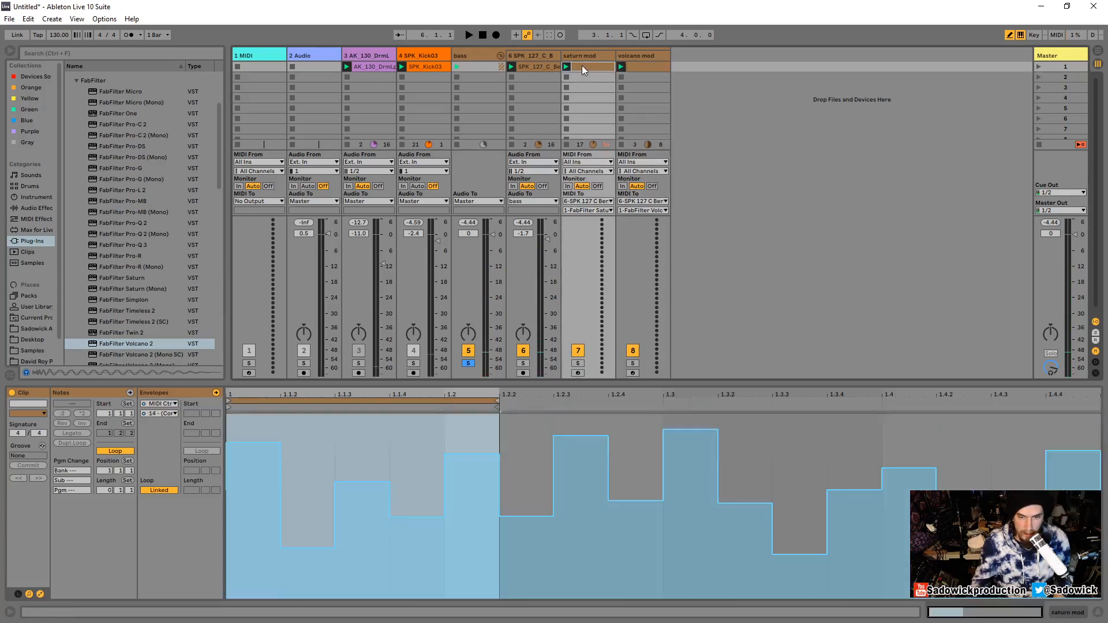
{"action": "left_click", "coordinate": [151, 413]}
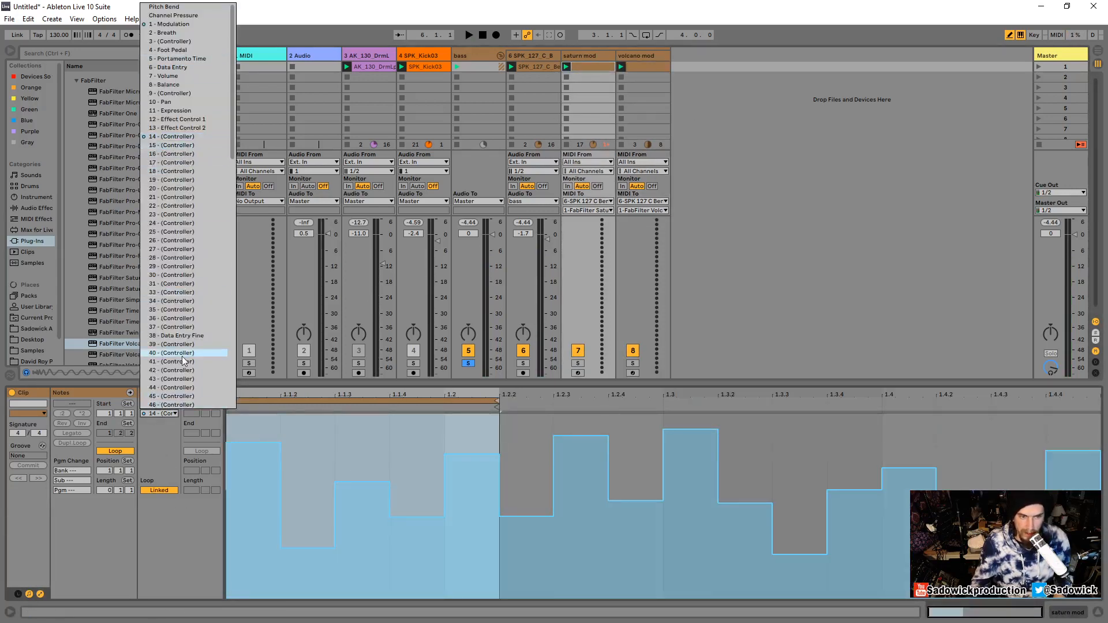
{"action": "left_click", "coordinate": [141, 475]}
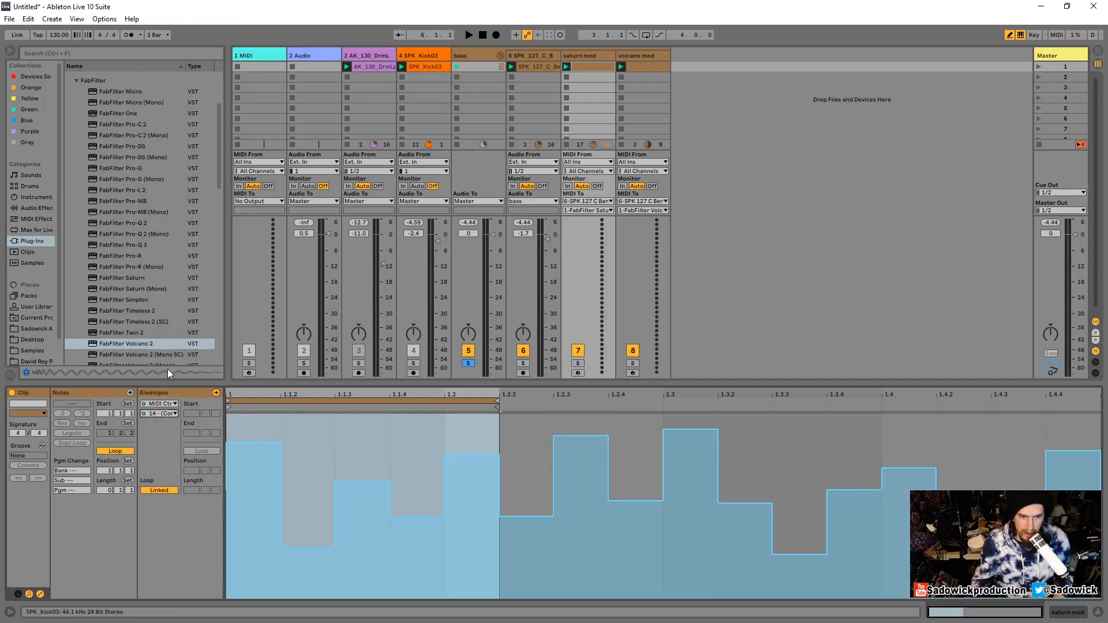
{"action": "left_click", "coordinate": [157, 413]}
{"action": "left_click_drag", "start_coordinate": [232, 99], "coordinate": [230, 359]}
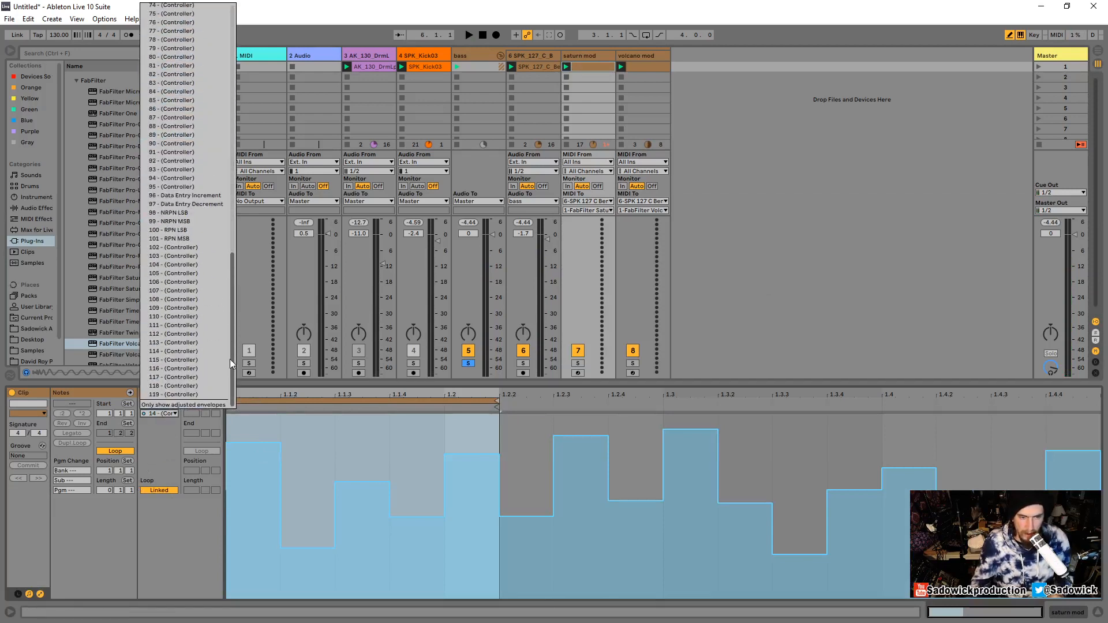
{"action": "left_click", "coordinate": [203, 404]}
{"action": "left_click", "coordinate": [157, 404]}
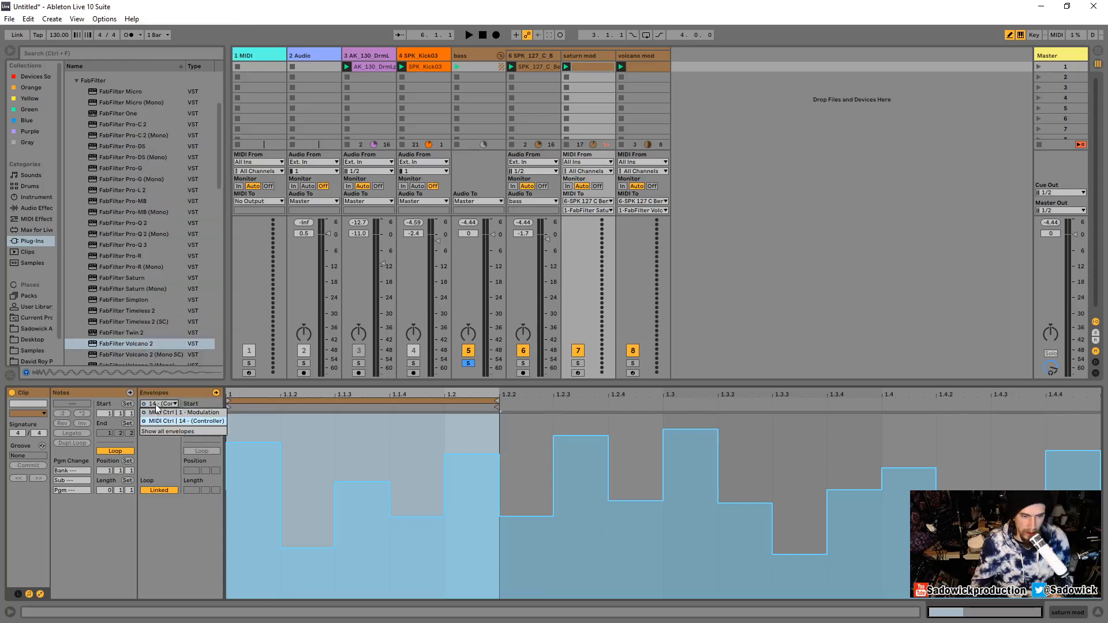
{"action": "left_click", "coordinate": [181, 413]}
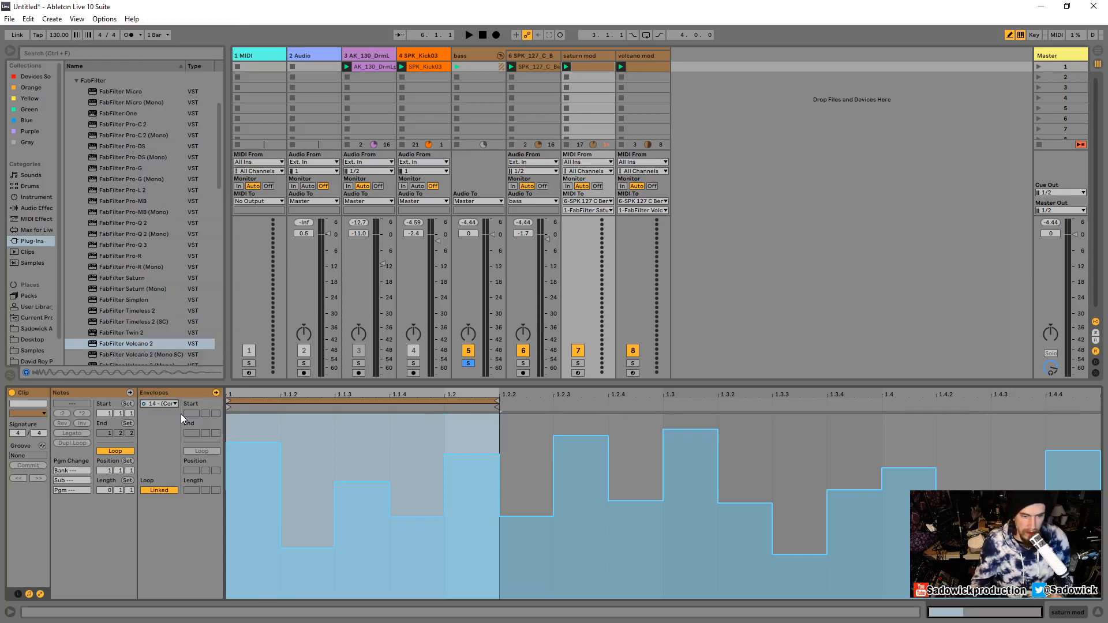
Reshape the Modulation envelope into a curved ramp rising from 0 at the loop start to 127 at 1.2.2
{"action": "key", "text": "space"}
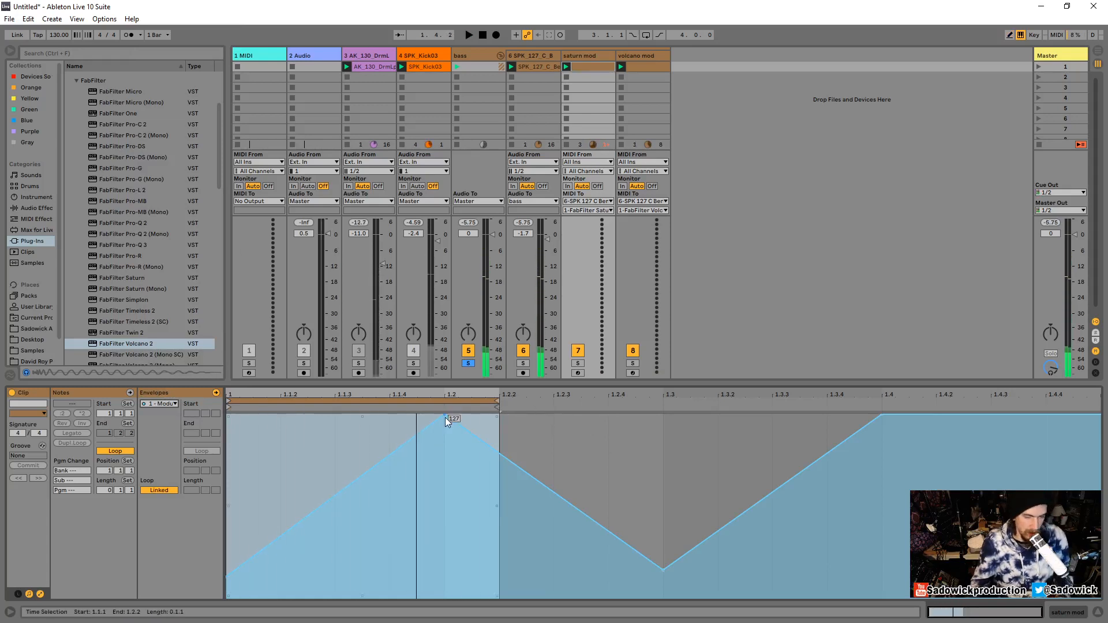
{"action": "left_click_drag", "start_coordinate": [446, 416], "coordinate": [499, 414]}
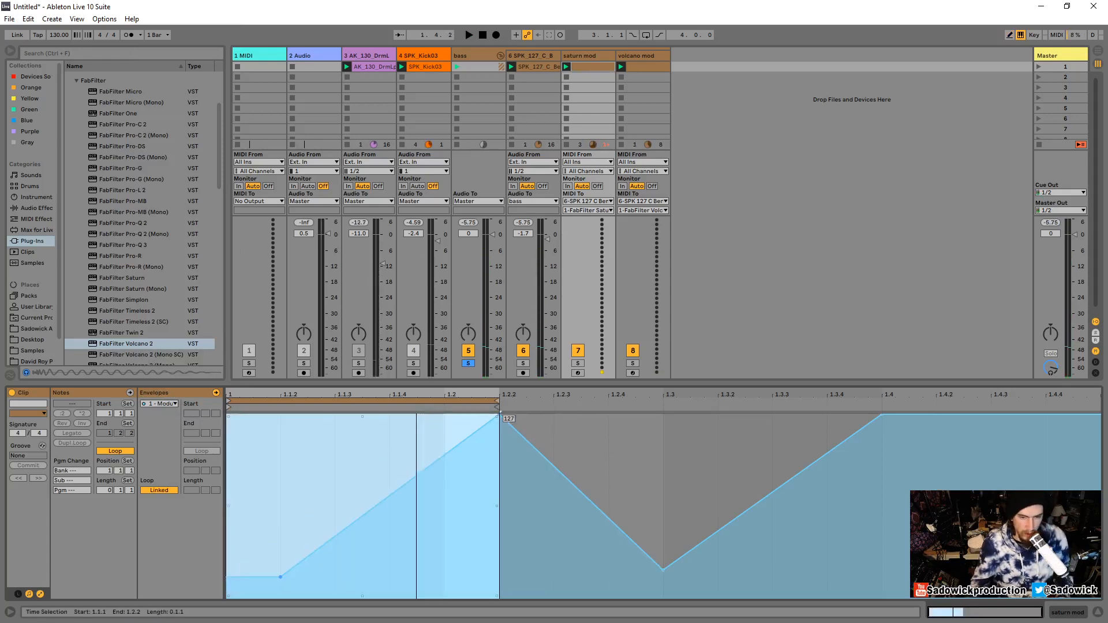
{"action": "left_click", "coordinate": [313, 539]}
{"action": "left_click_drag", "start_coordinate": [281, 576], "coordinate": [281, 597]}
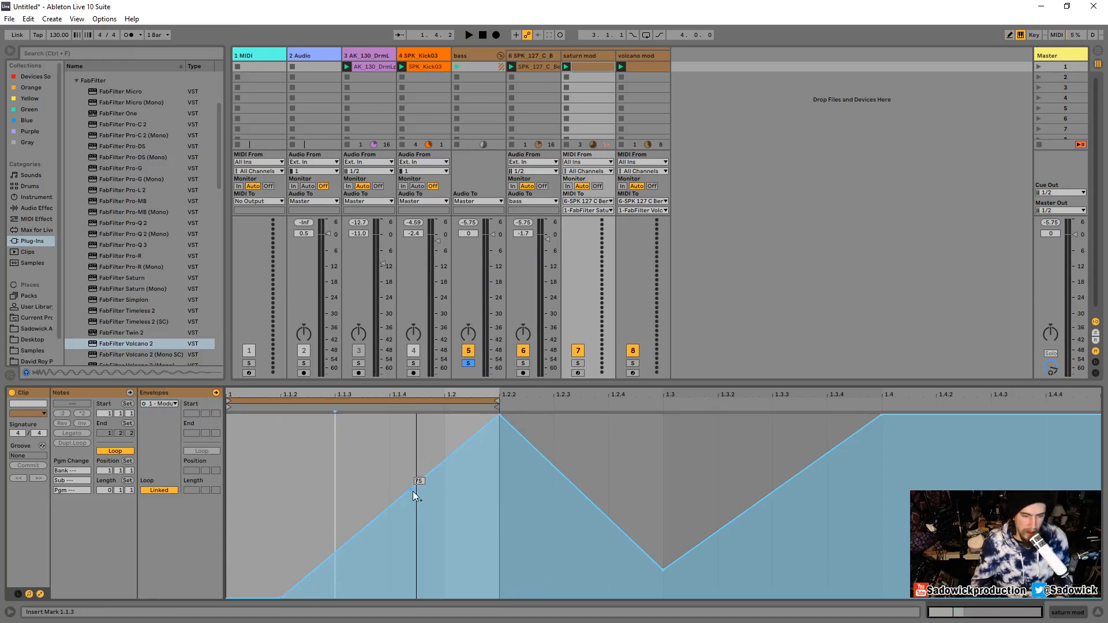
{"action": "left_click_drag", "start_coordinate": [413, 491], "coordinate": [413, 521]}
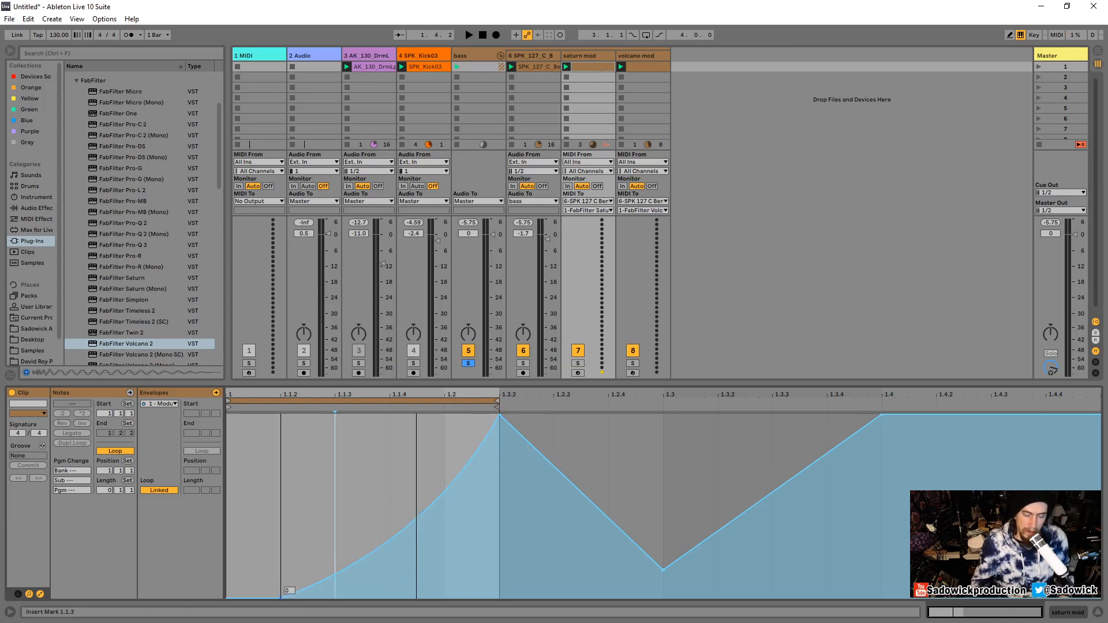
{"action": "left_click_drag", "start_coordinate": [281, 597], "coordinate": [228, 597]}
Audition the shortened loop soloed, turn off the bass group's solo, and play the full mix with the AK_130_DrmL track muted
{"action": "key", "text": "space"}
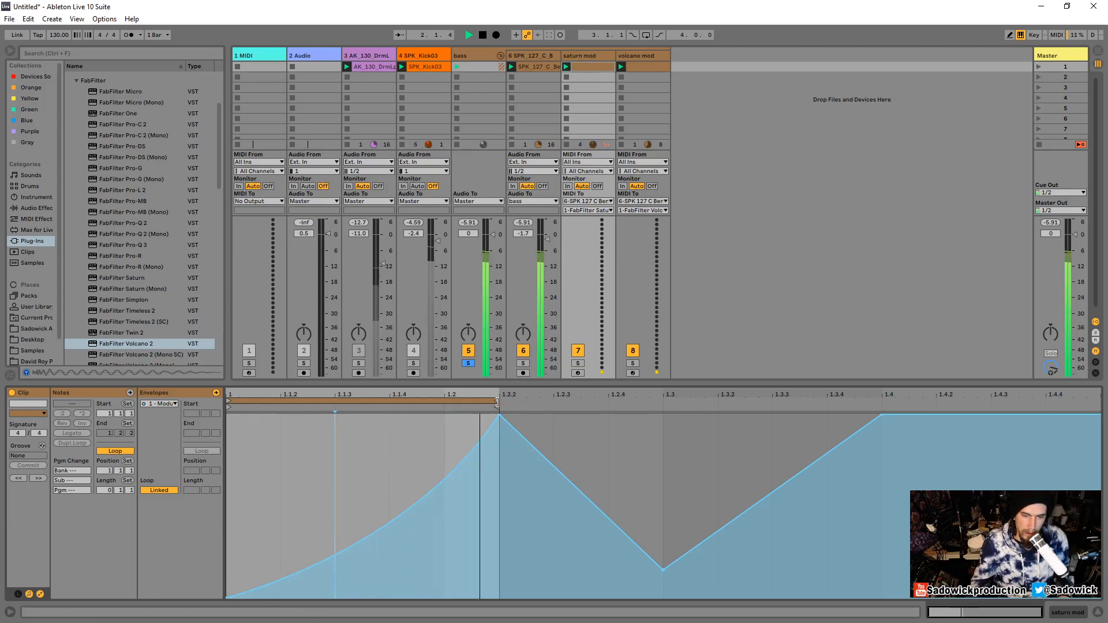
{"action": "left_click", "coordinate": [468, 363]}
{"action": "key", "text": "space"}
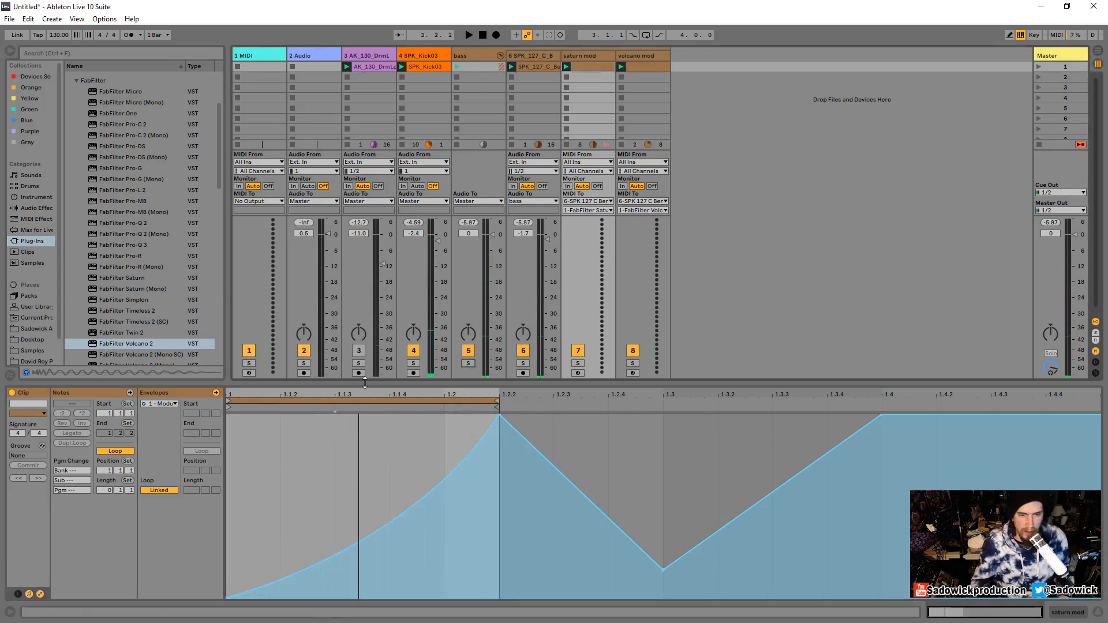
{"action": "key", "text": "space"}
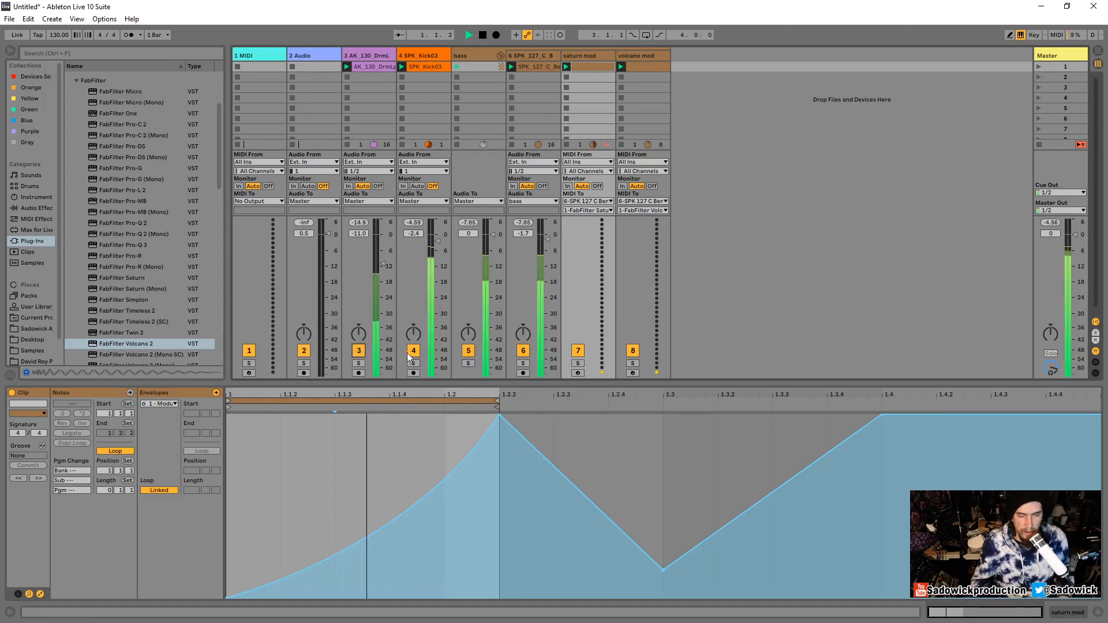
{"action": "left_click", "coordinate": [359, 353]}
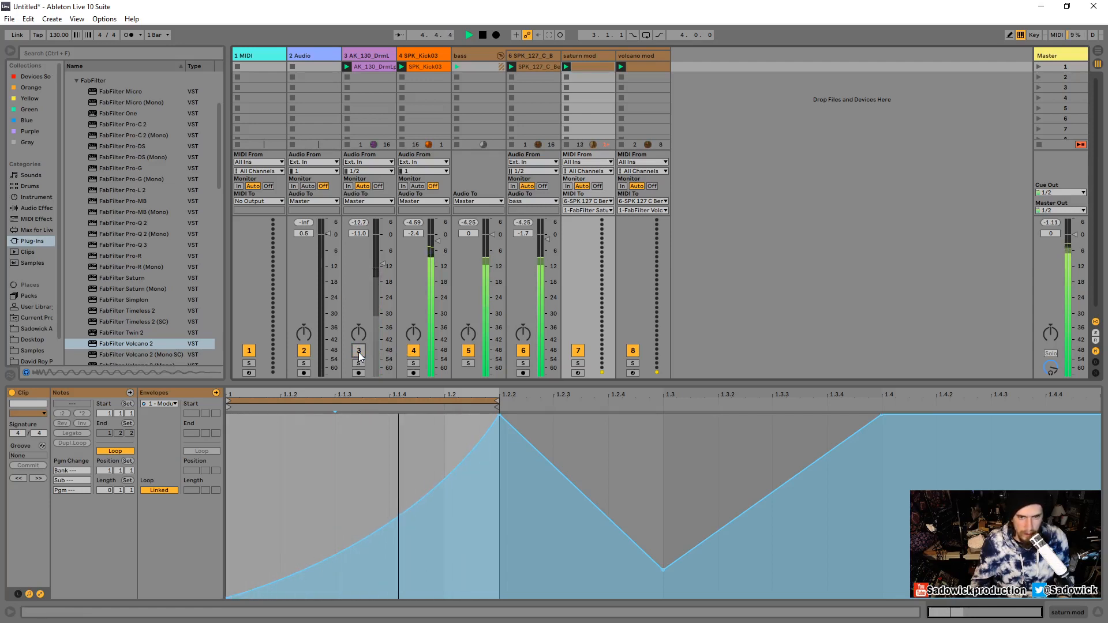
{"action": "key", "text": "space"}
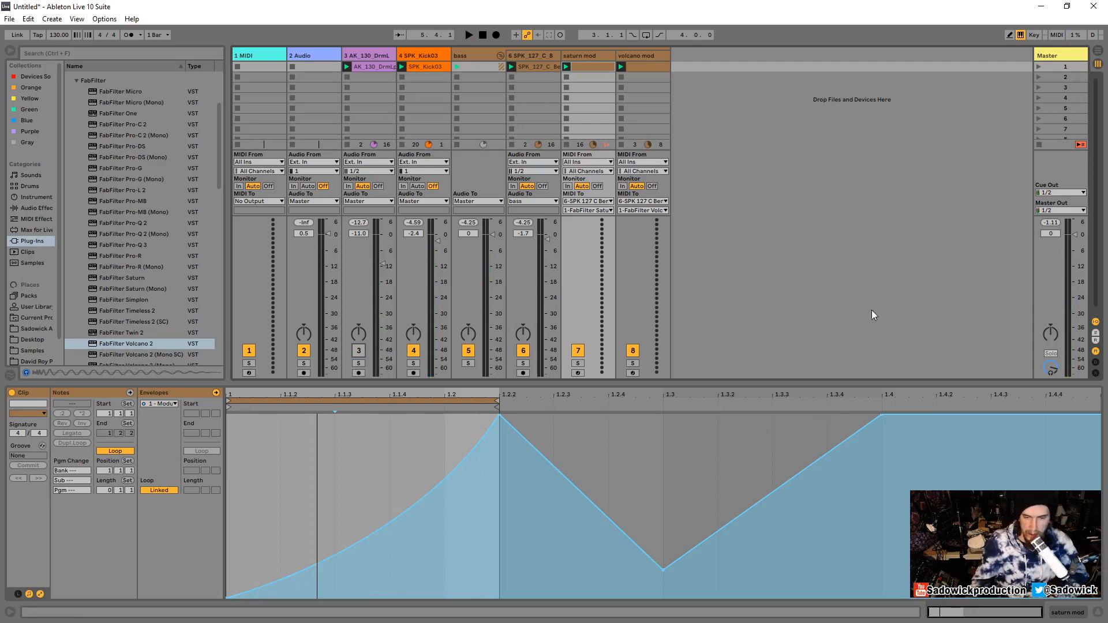
Show the device chain of the bass audio track 6 SPK_127_C_B
{"action": "left_click", "coordinate": [531, 57]}
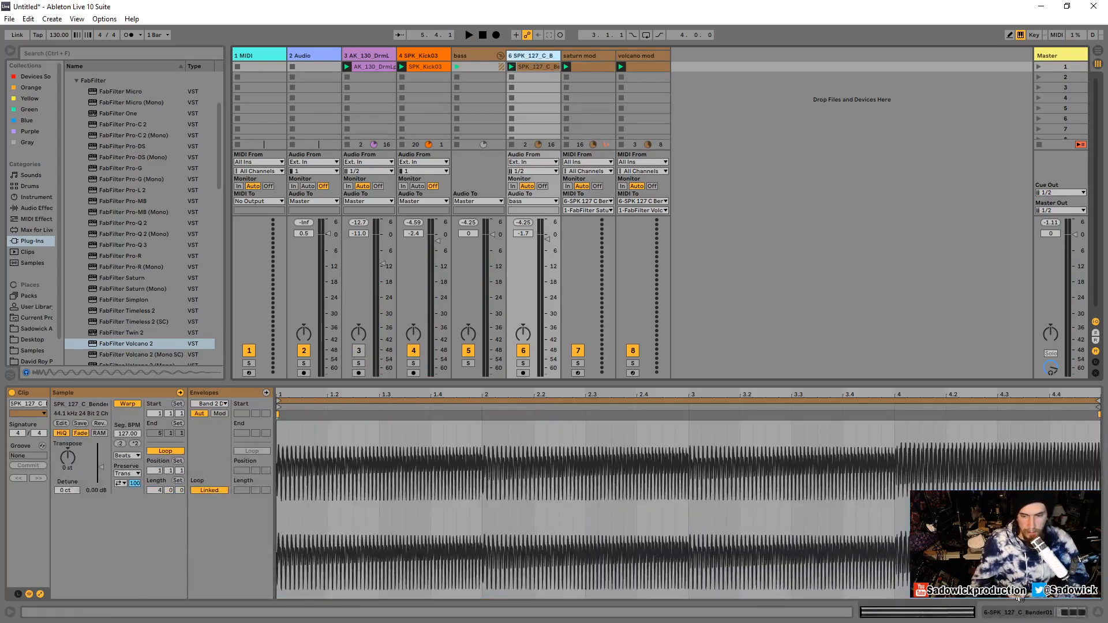
{"action": "left_click", "coordinate": [1043, 613]}
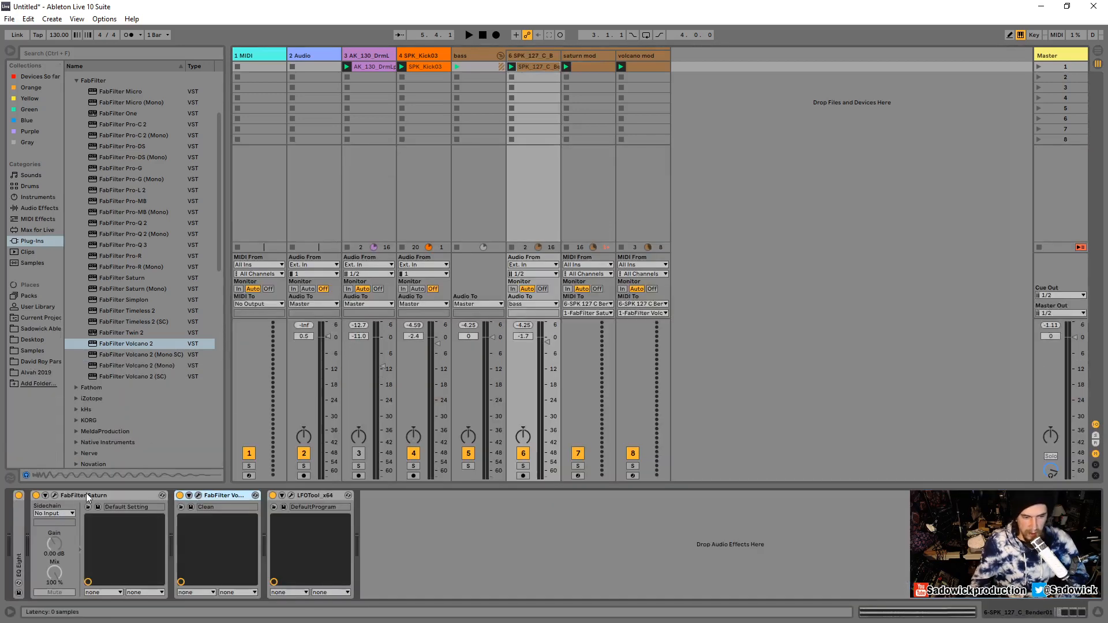